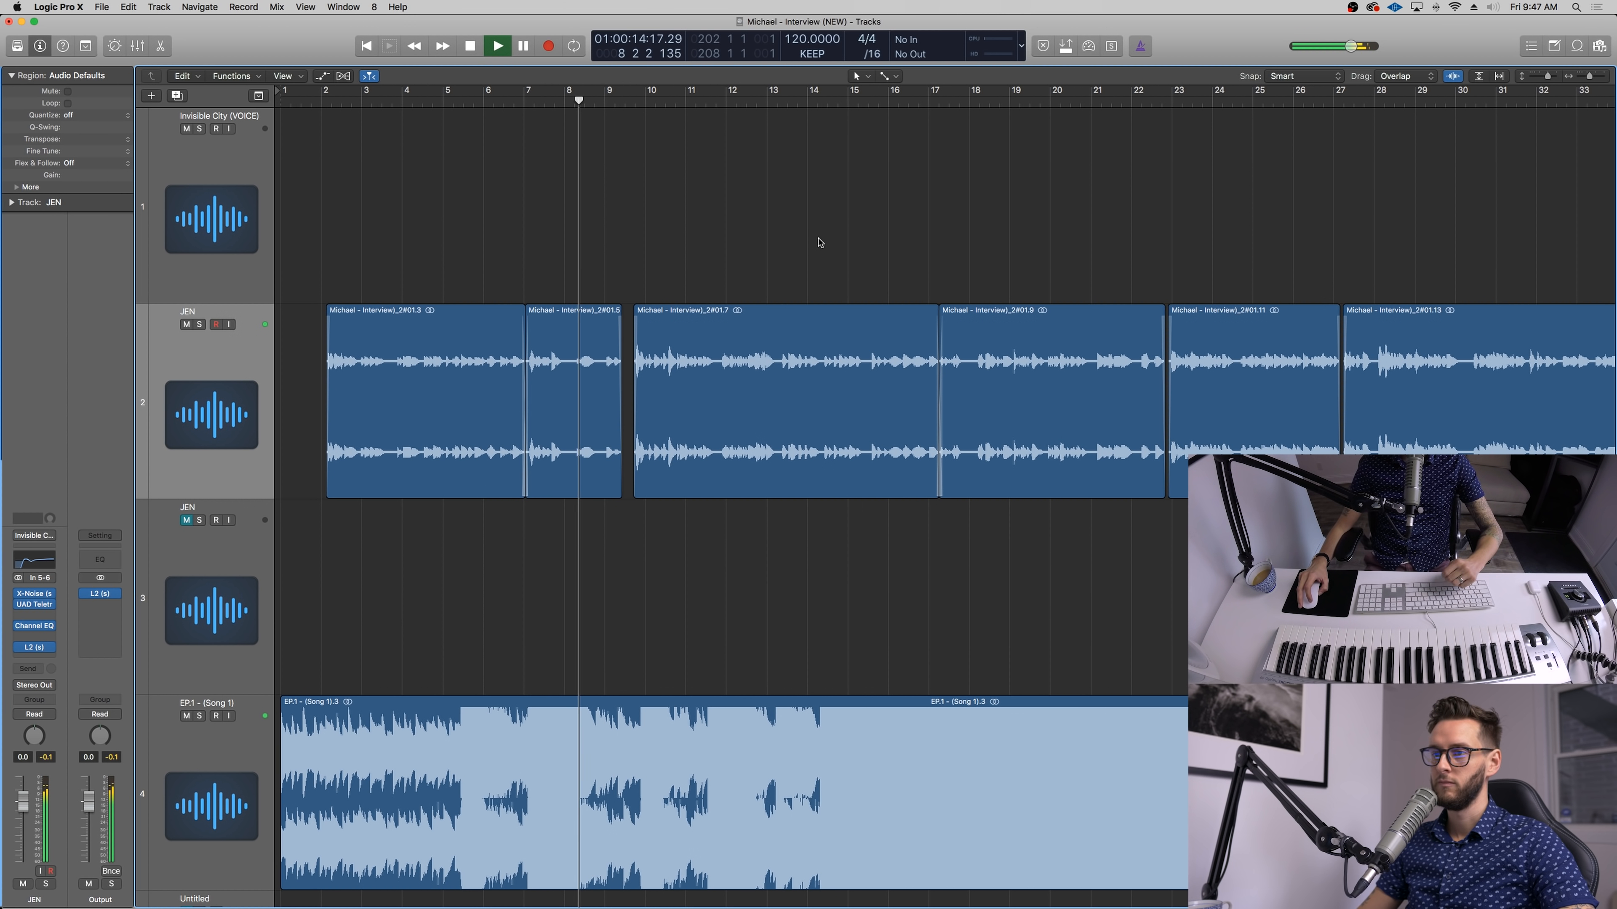
Step: Stop playback and survey the edited interview regions across the voice tracks up to the first Invisible City (VOICE) regions
{"action": "key", "text": "space"}
{"action": "scroll", "coordinate": [880, 245], "scroll_direction": "down", "scroll_amount": 5}
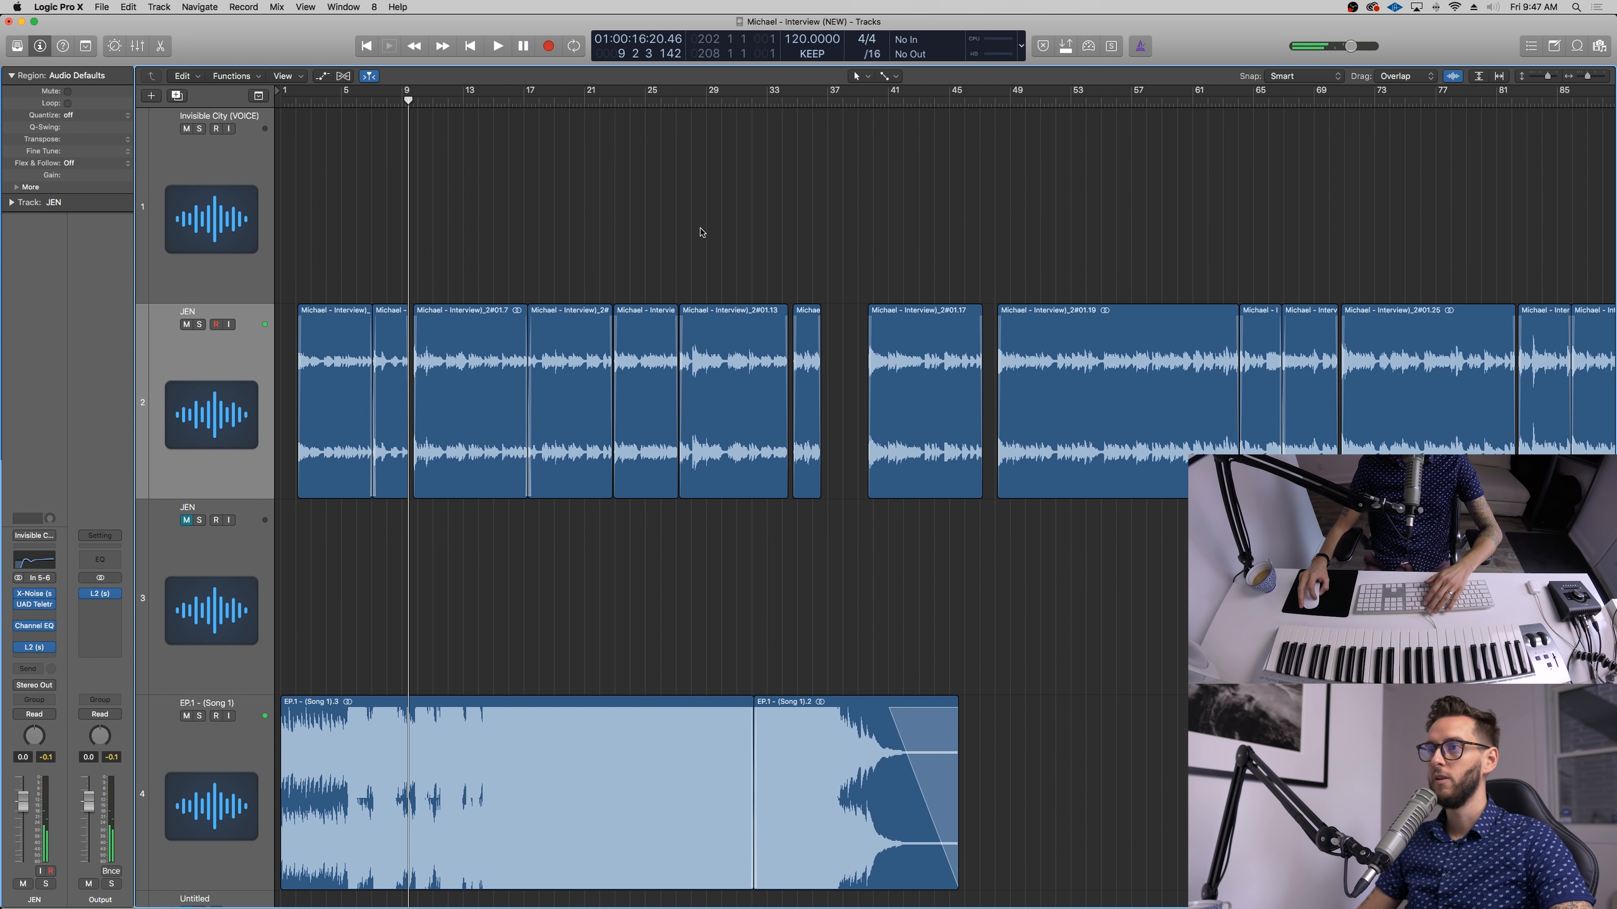
{"action": "scroll", "coordinate": [703, 232], "scroll_direction": "down", "scroll_amount": 10}
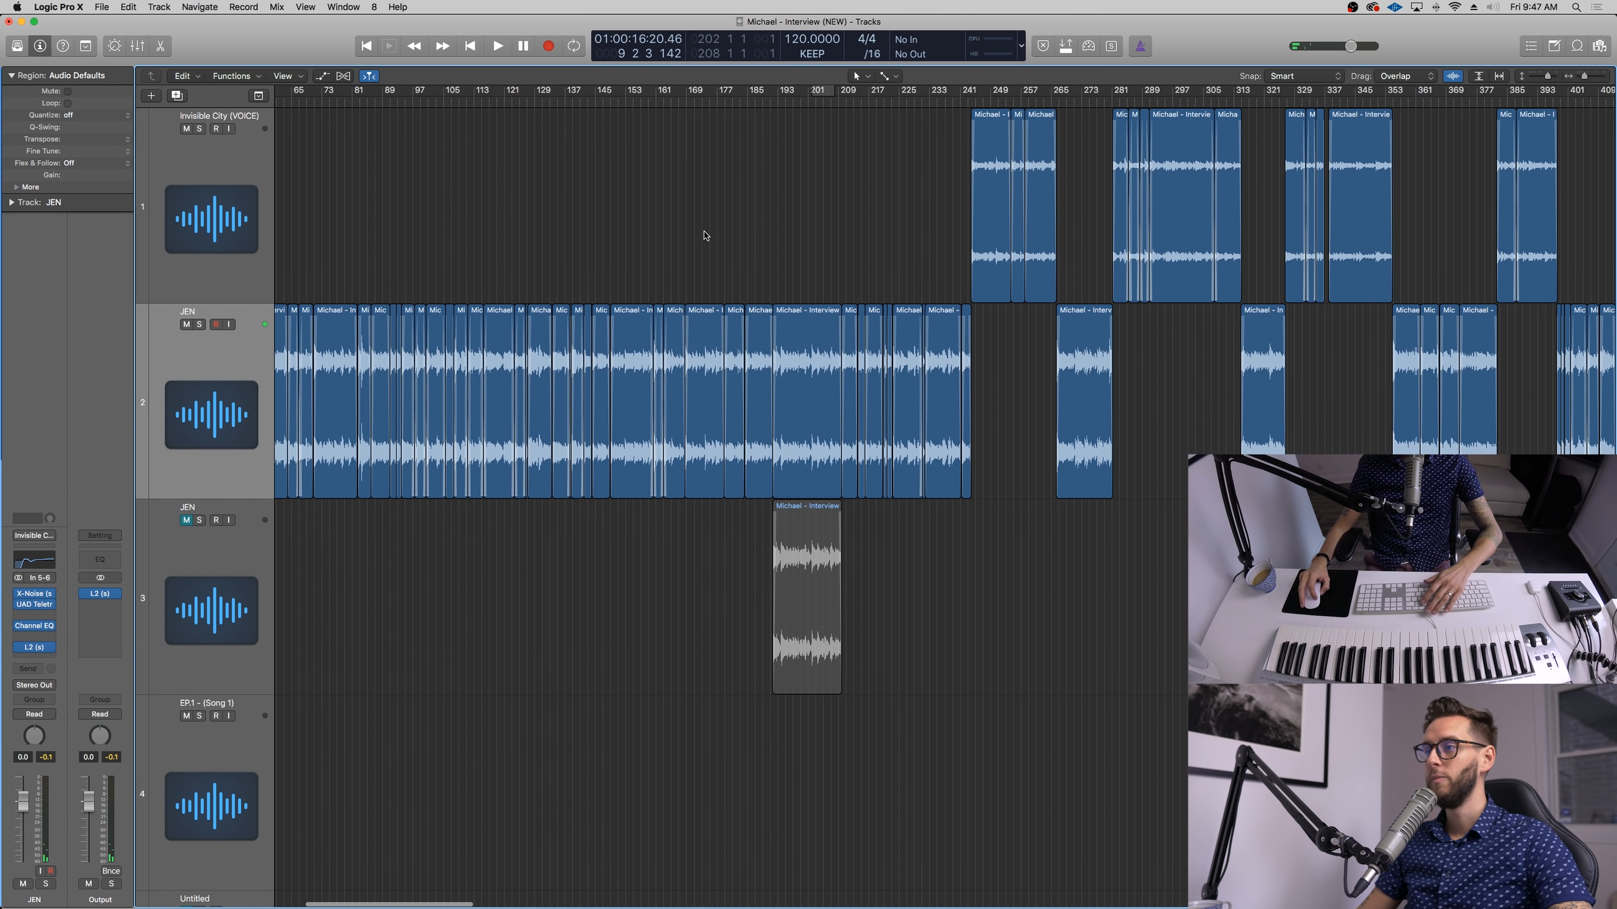
{"action": "scroll", "coordinate": [705, 236], "scroll_direction": "up", "scroll_amount": 8}
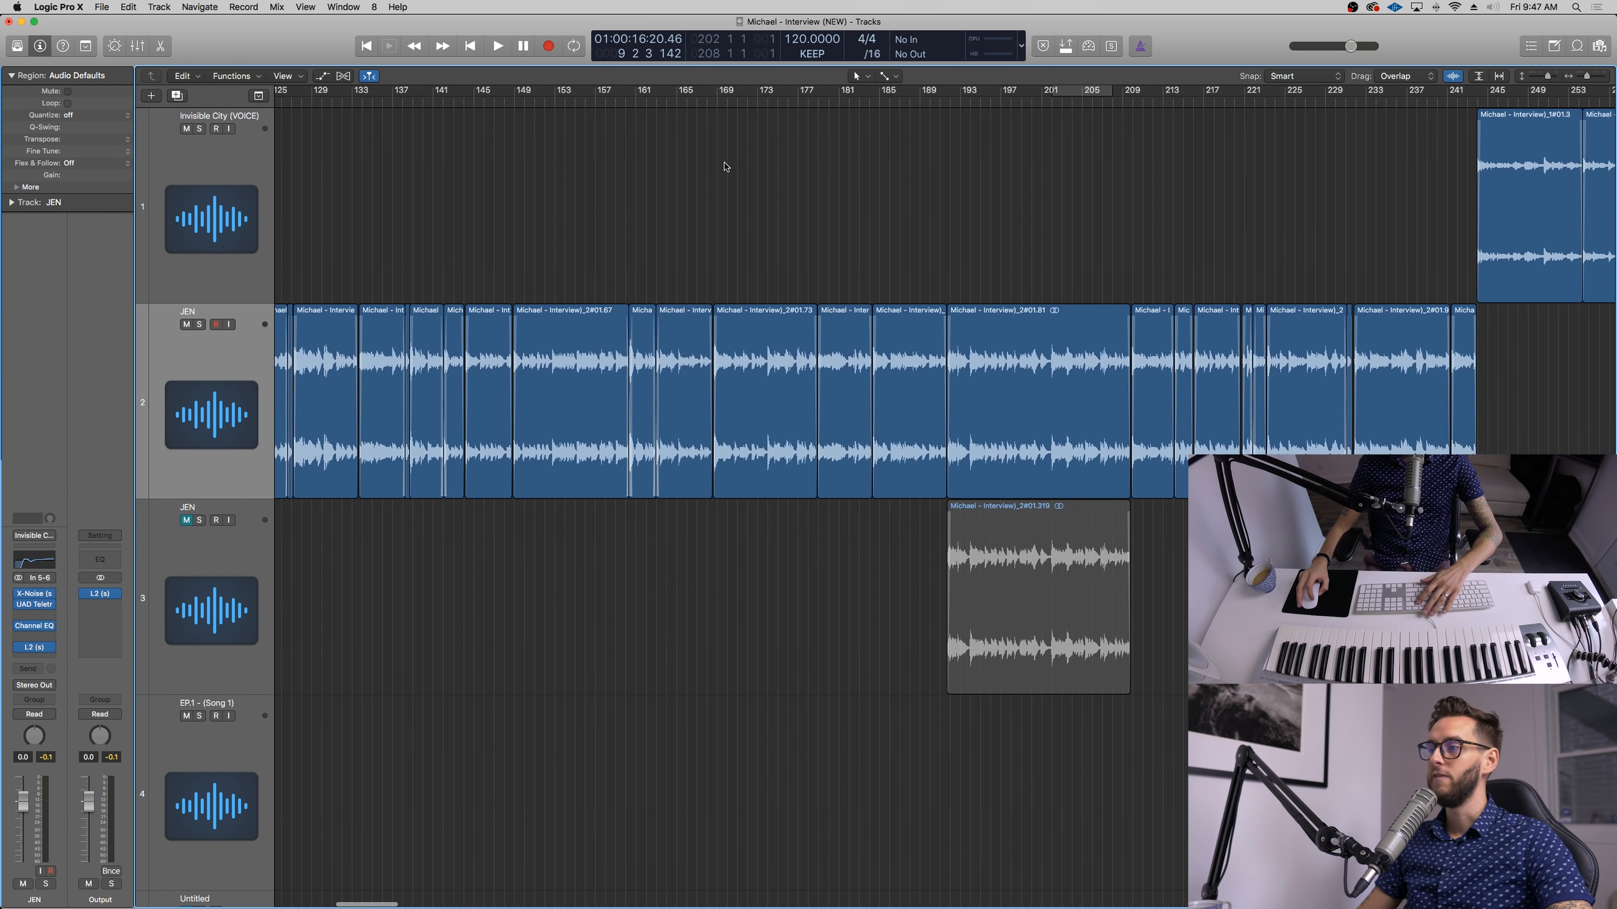
{"action": "scroll", "coordinate": [726, 167], "scroll_direction": "right", "scroll_amount": 8}
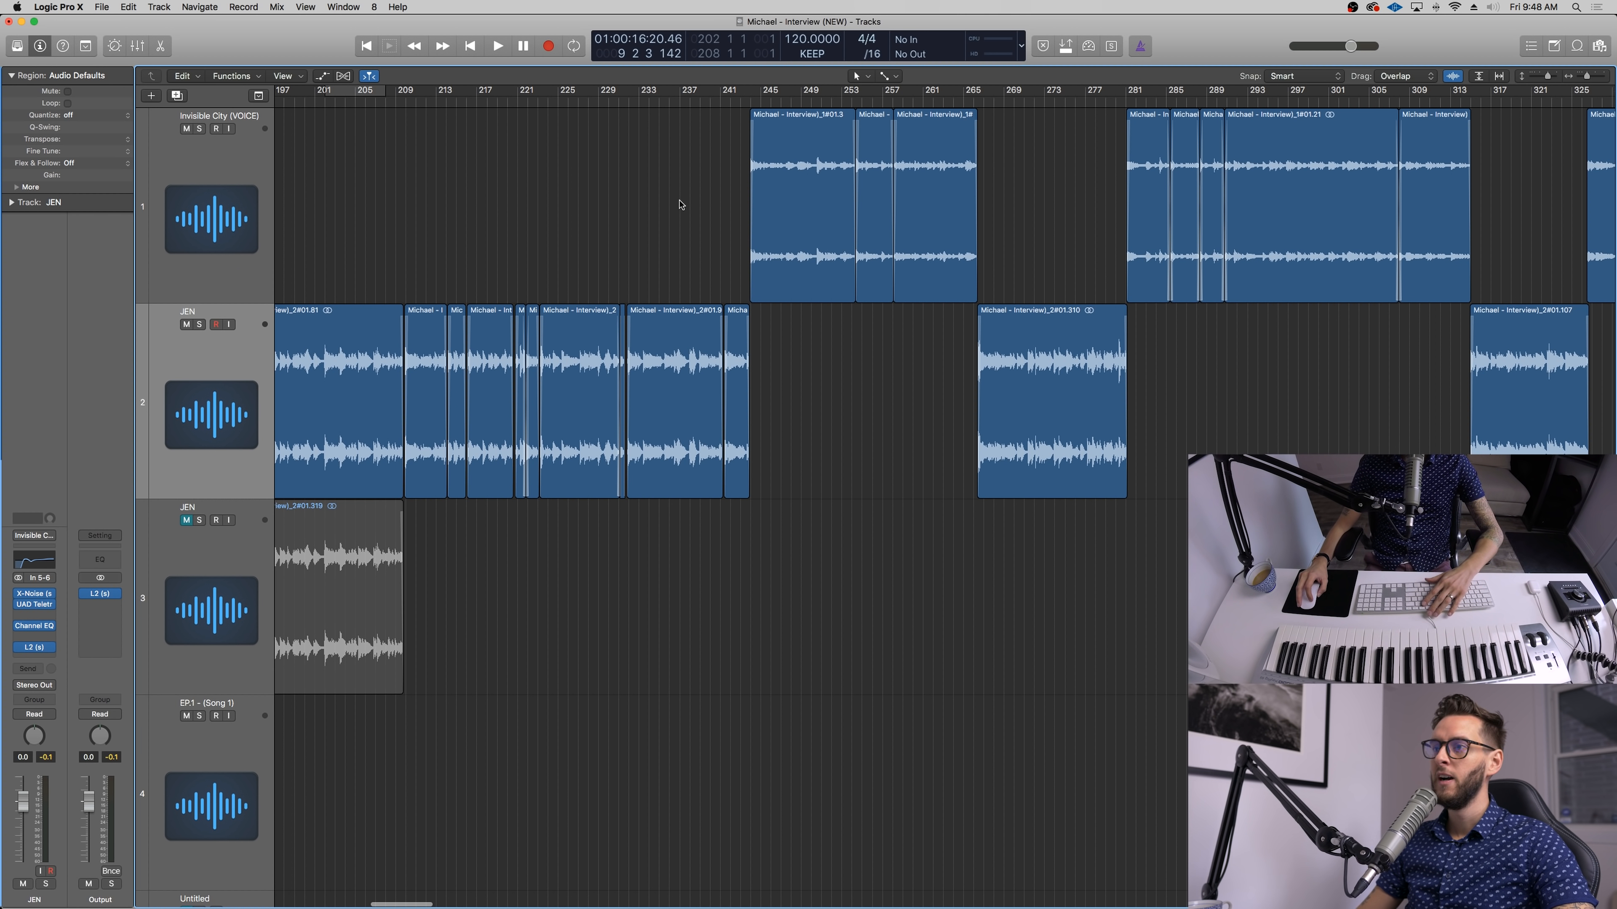
Step: Play back the handover from track 2 to the Invisible City (VOICE) track from just before bar 244
{"action": "scroll", "coordinate": [742, 103], "scroll_direction": "up", "scroll_amount": 8}
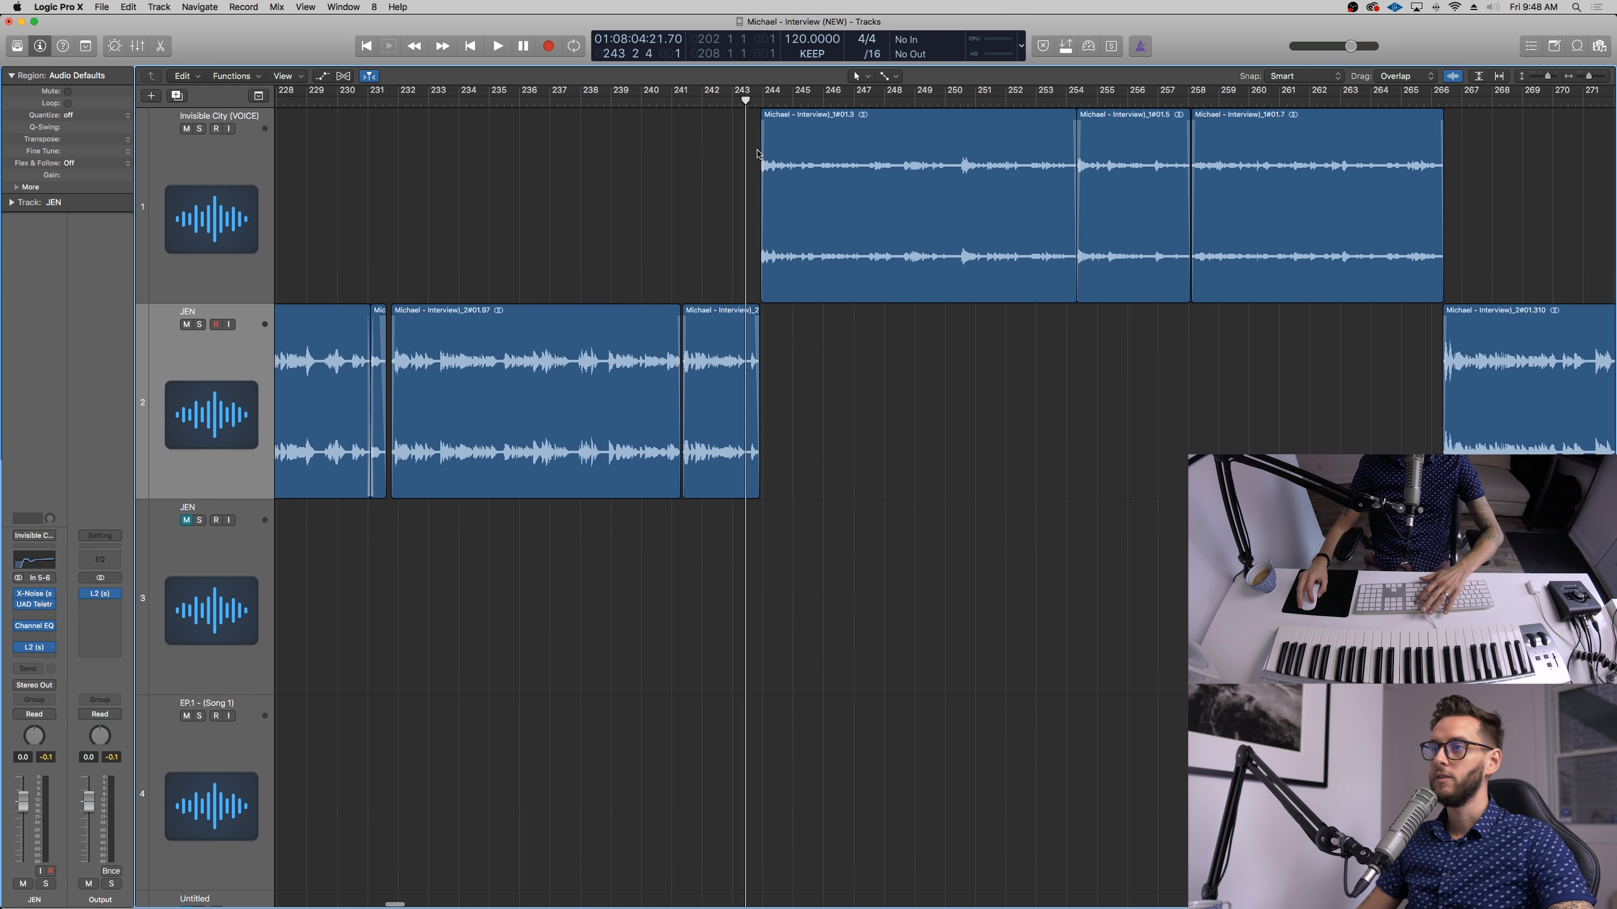
{"action": "left_click", "coordinate": [765, 102]}
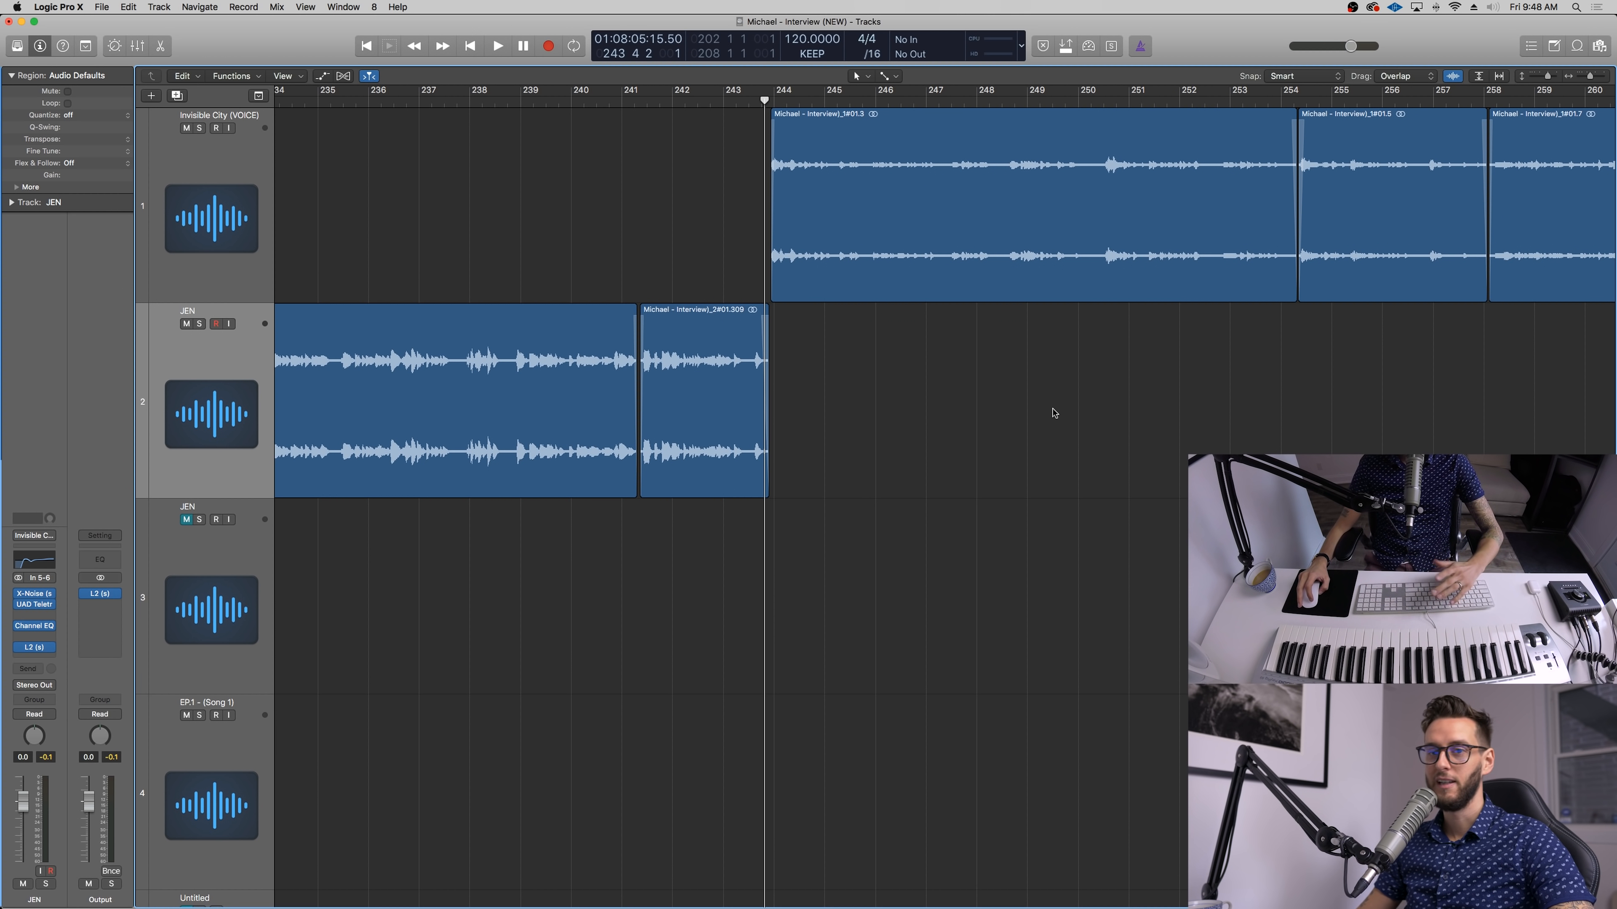
{"action": "key", "text": "super+Right"}
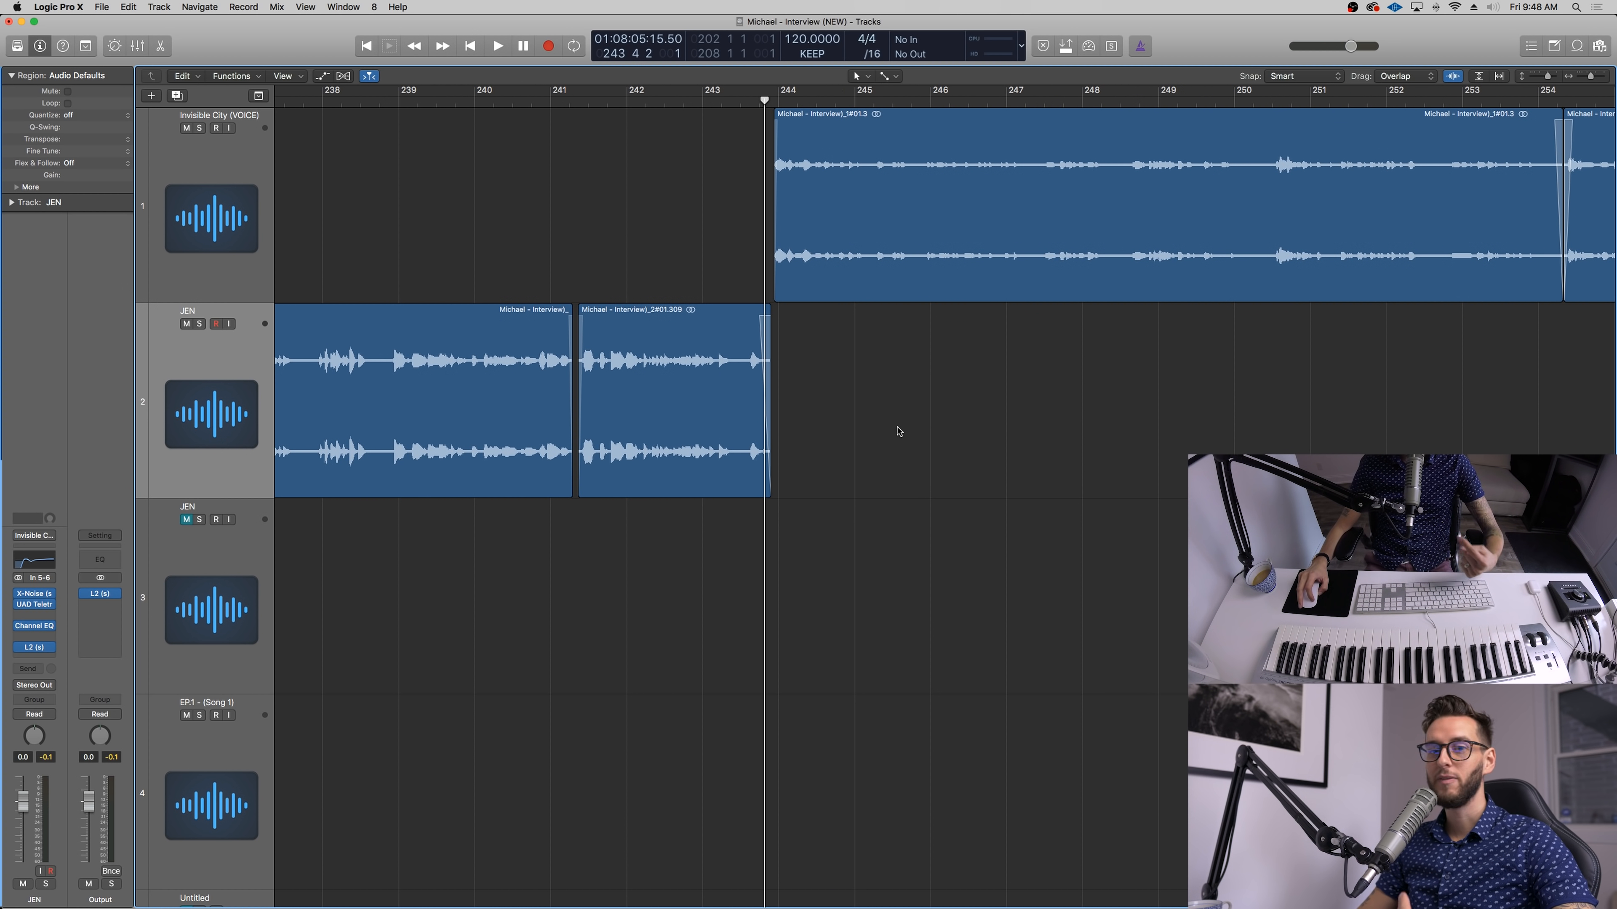
{"action": "key", "text": "super+Left"}
{"action": "key", "text": "space"}
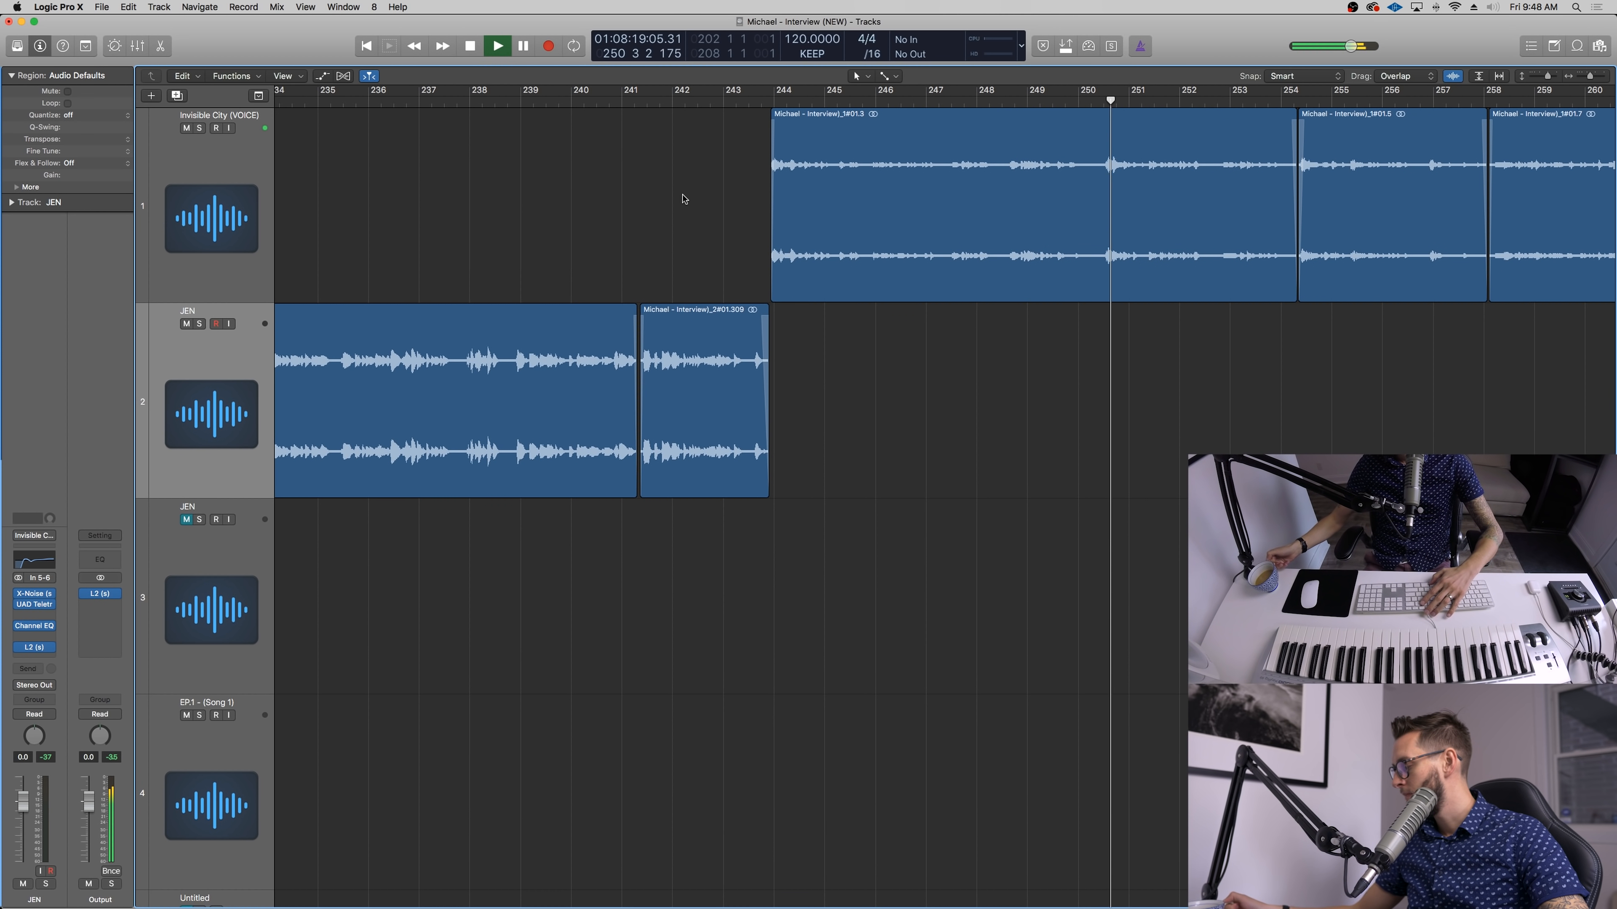
{"action": "key", "text": "space"}
Step: Examine the arrangement back to its start, covering the densely cut voice regions on track 2 and the opening song
{"action": "left_click_drag", "start_coordinate": [670, 214], "coordinate": [586, 223]}
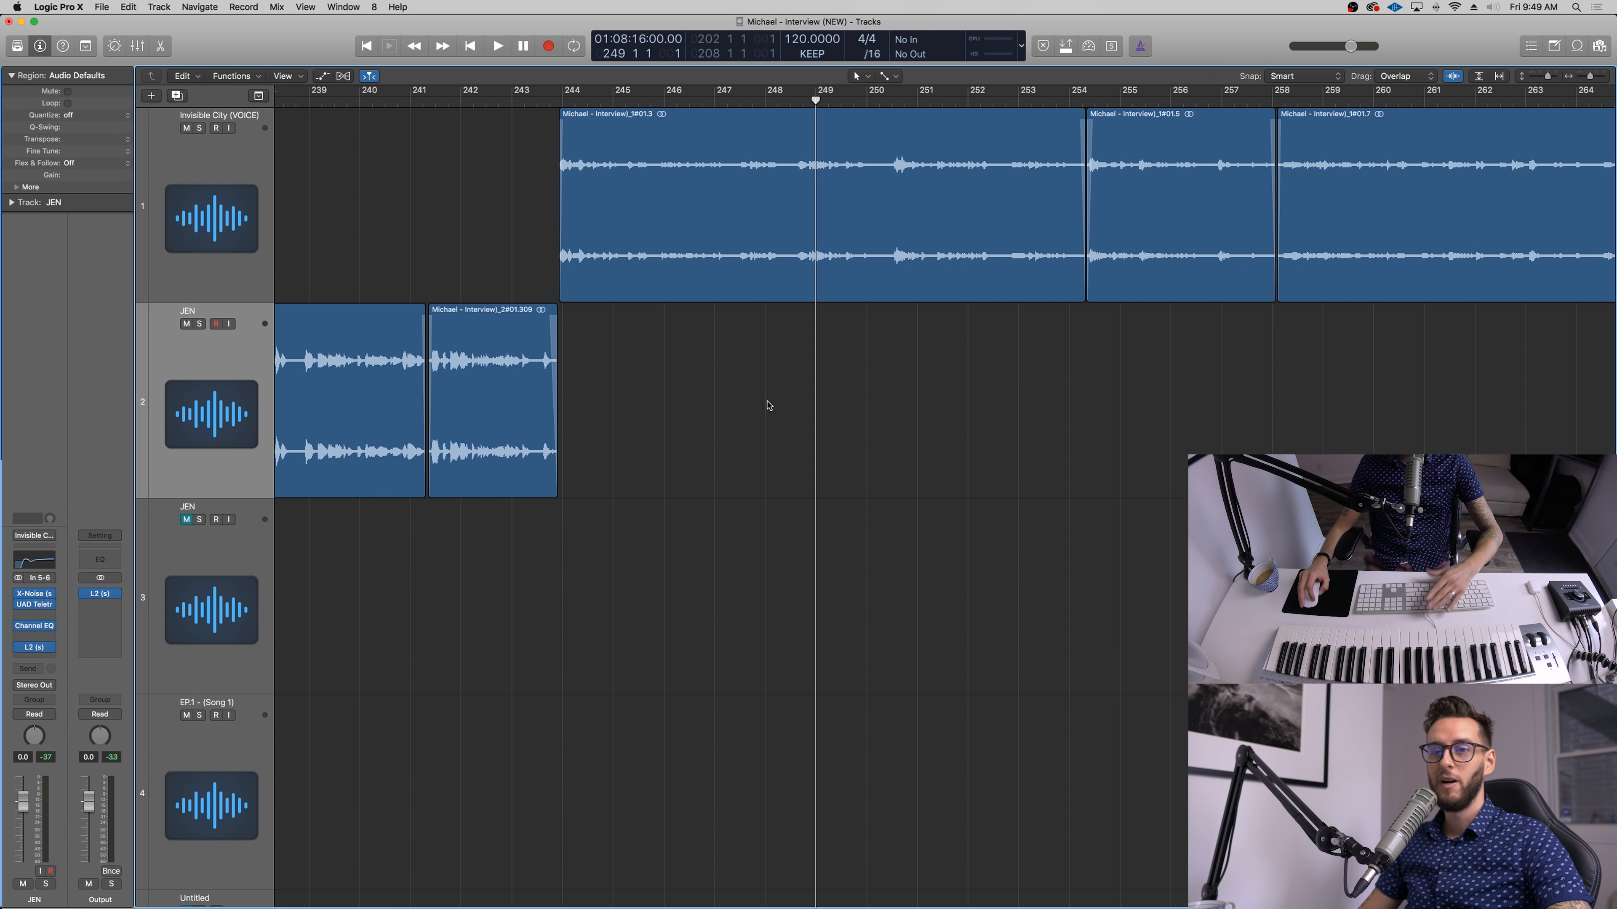
{"action": "left_click_drag", "start_coordinate": [936, 395], "coordinate": [757, 398]}
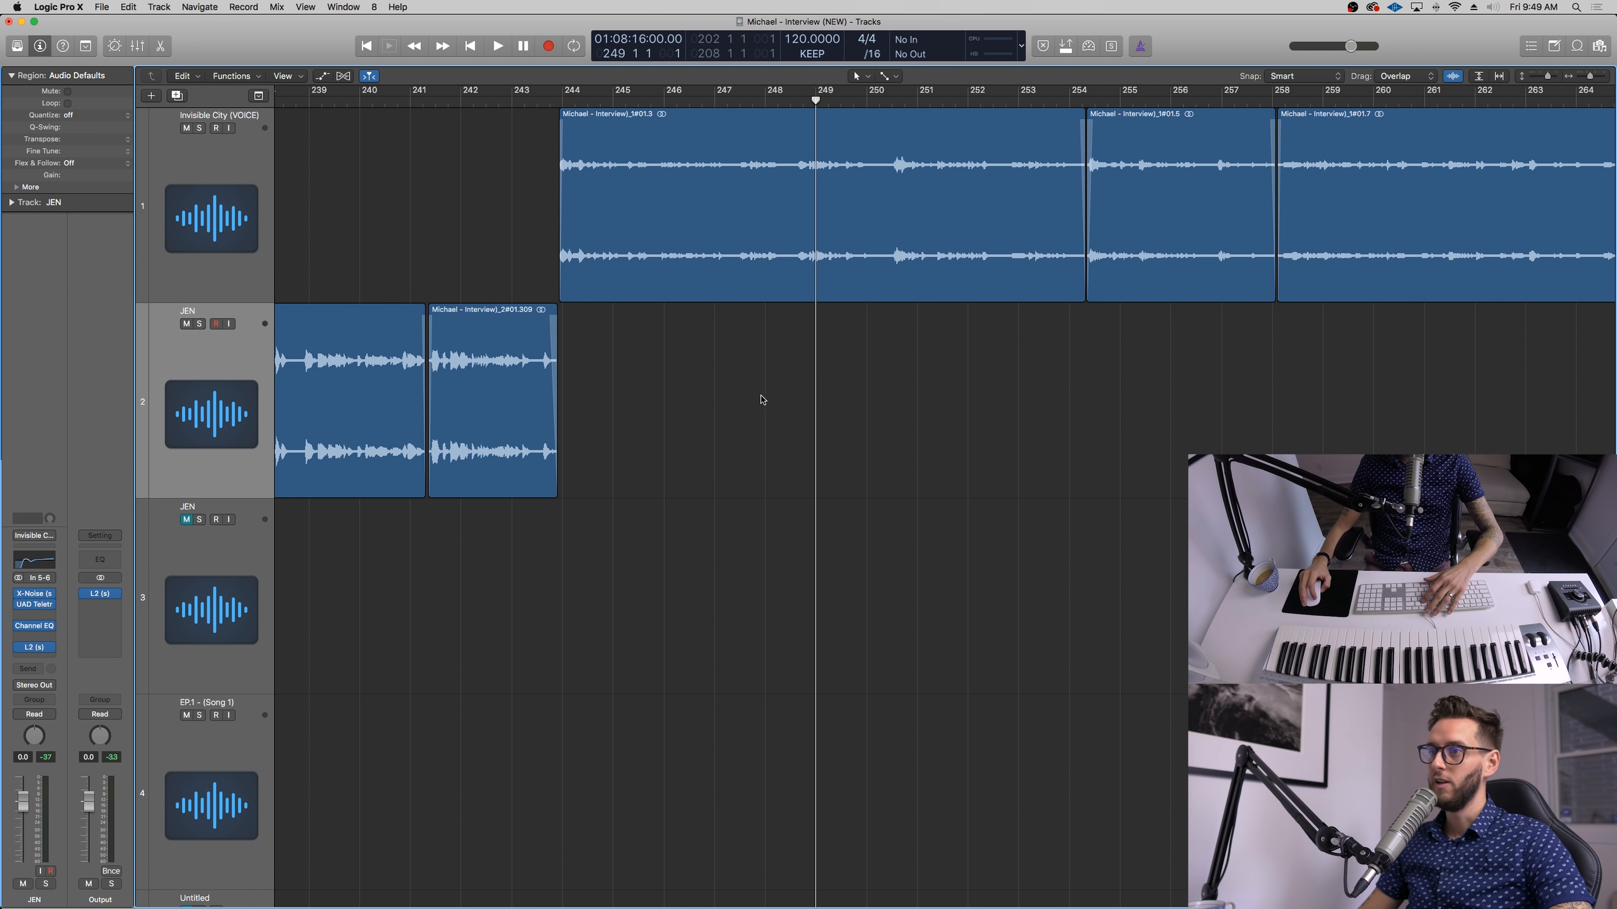
{"action": "key", "text": "super+Left"}
{"action": "key", "text": "super+Left"}
{"action": "scroll", "coordinate": [685, 228], "scroll_direction": "left", "scroll_amount": 15}
{"action": "key", "text": "super+Left"}
{"action": "key", "text": "super+Left"}
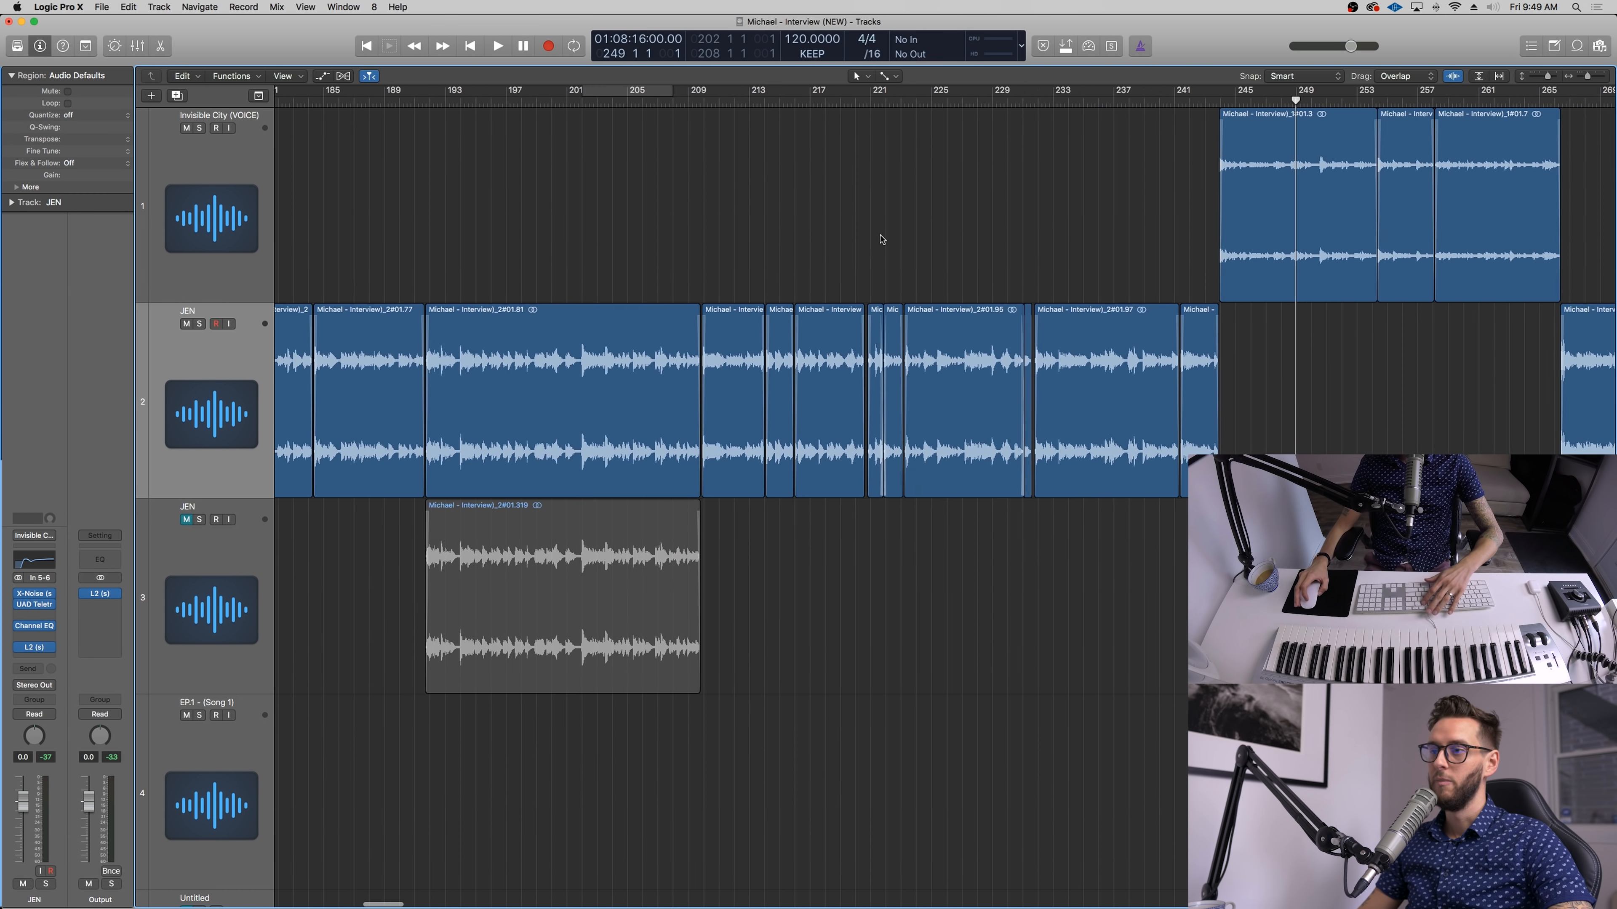
{"action": "key", "text": "super+Left"}
{"action": "scroll", "coordinate": [884, 237], "scroll_direction": "left", "scroll_amount": 10}
{"action": "key", "text": "super+Left"}
{"action": "key", "text": "super+Left"}
{"action": "key", "text": "super+Left"}
{"action": "left_click_drag", "start_coordinate": [905, 230], "coordinate": [848, 230]}
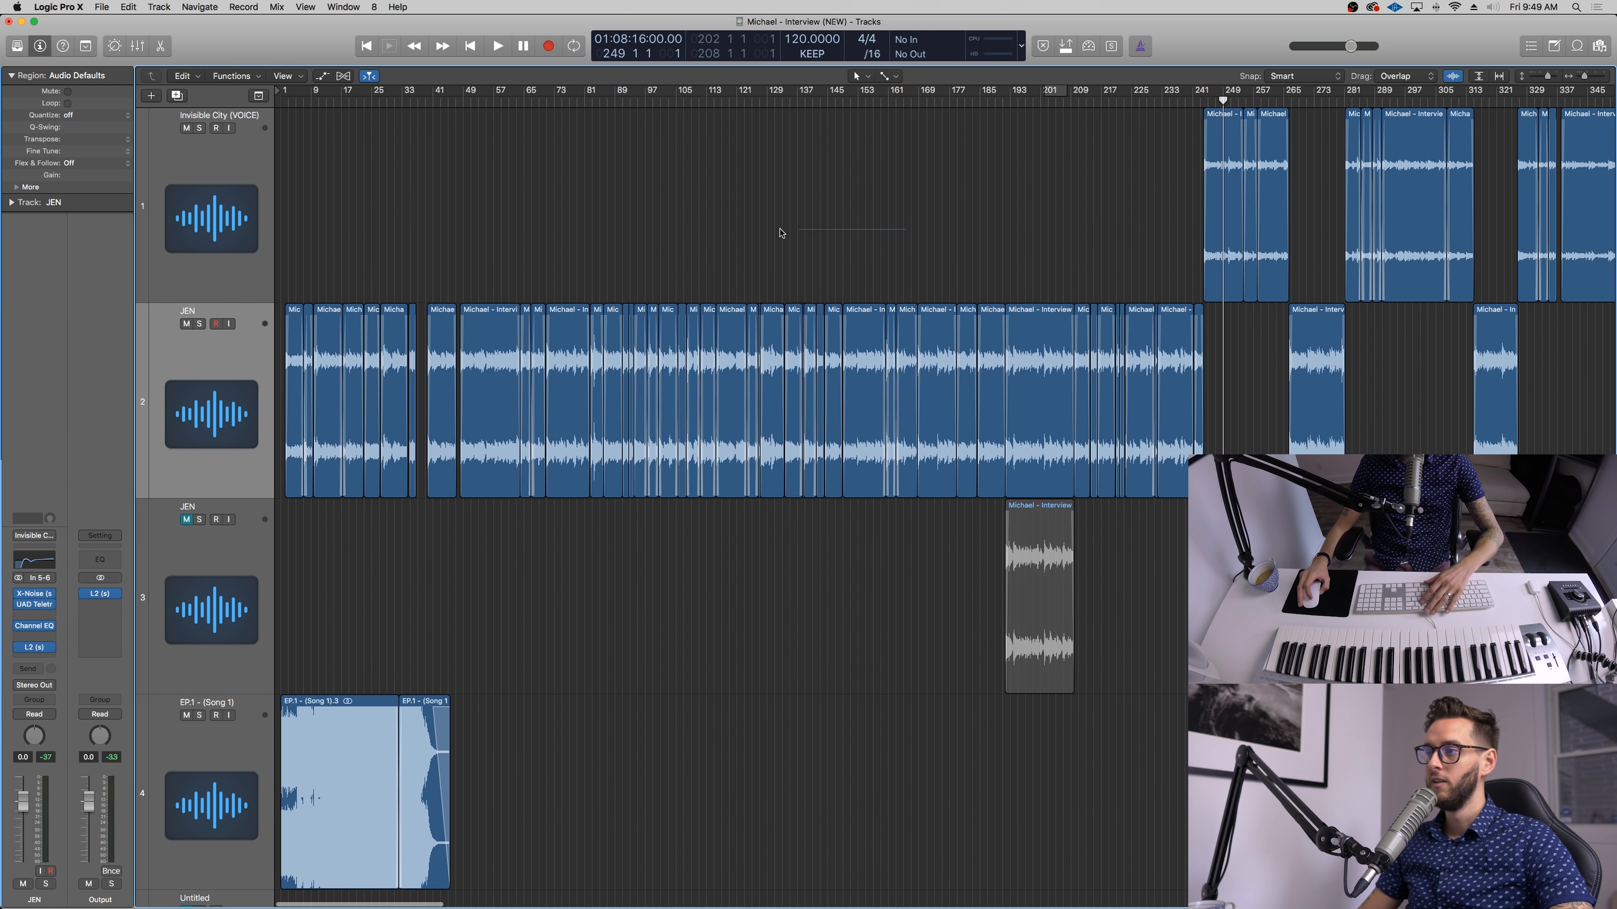
{"action": "scroll", "coordinate": [655, 240], "scroll_direction": "left", "scroll_amount": 3}
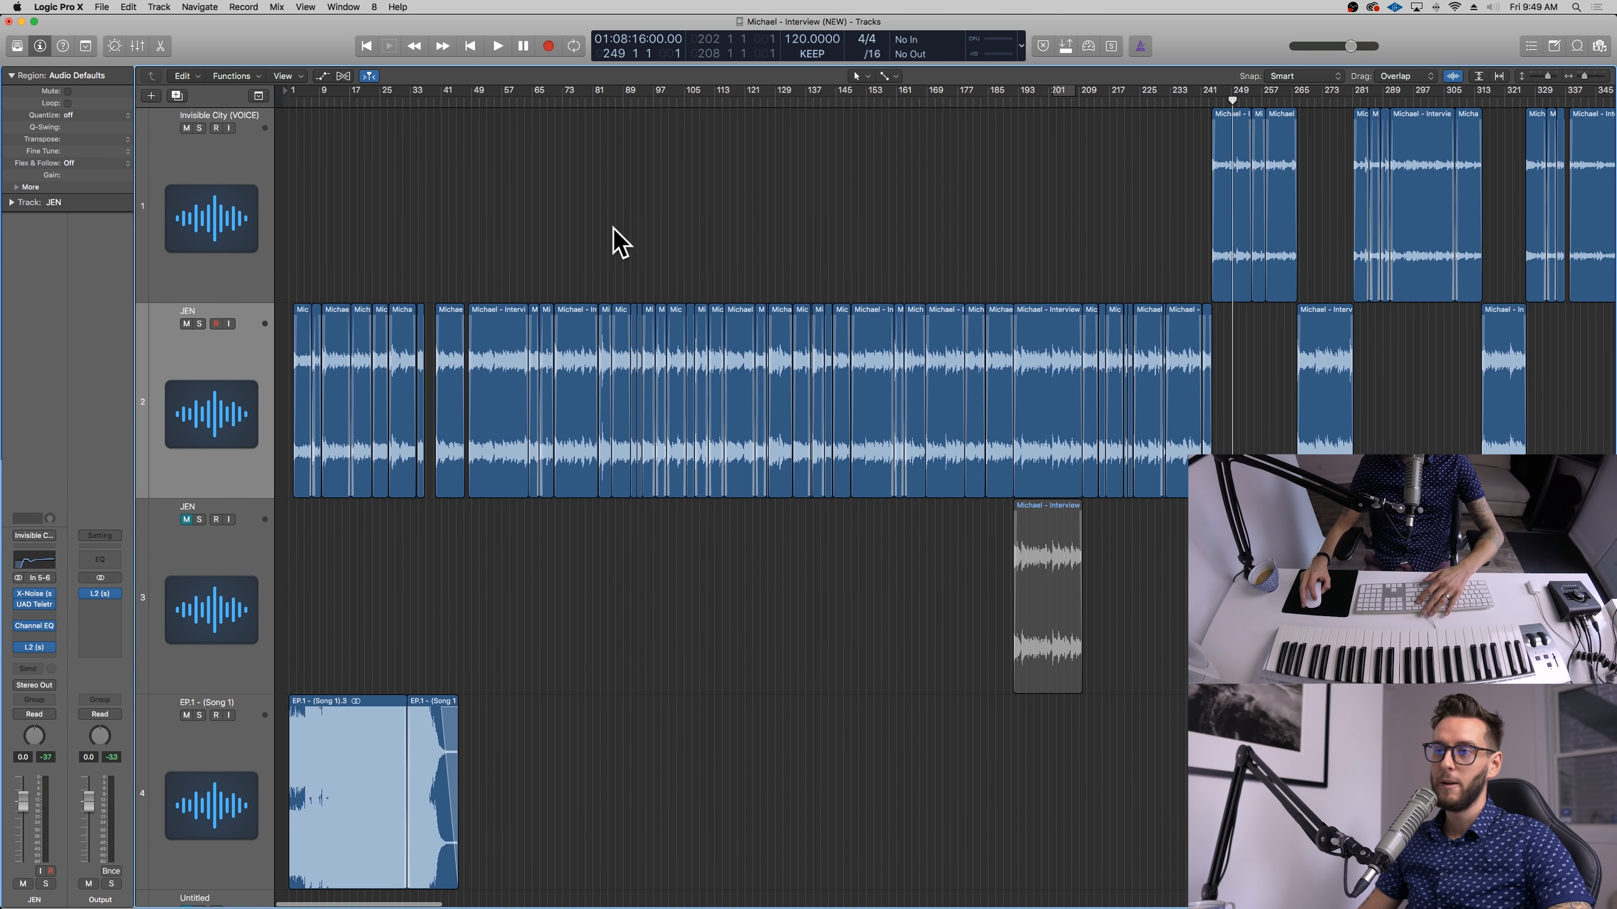
{"action": "left_click", "coordinate": [471, 101]}
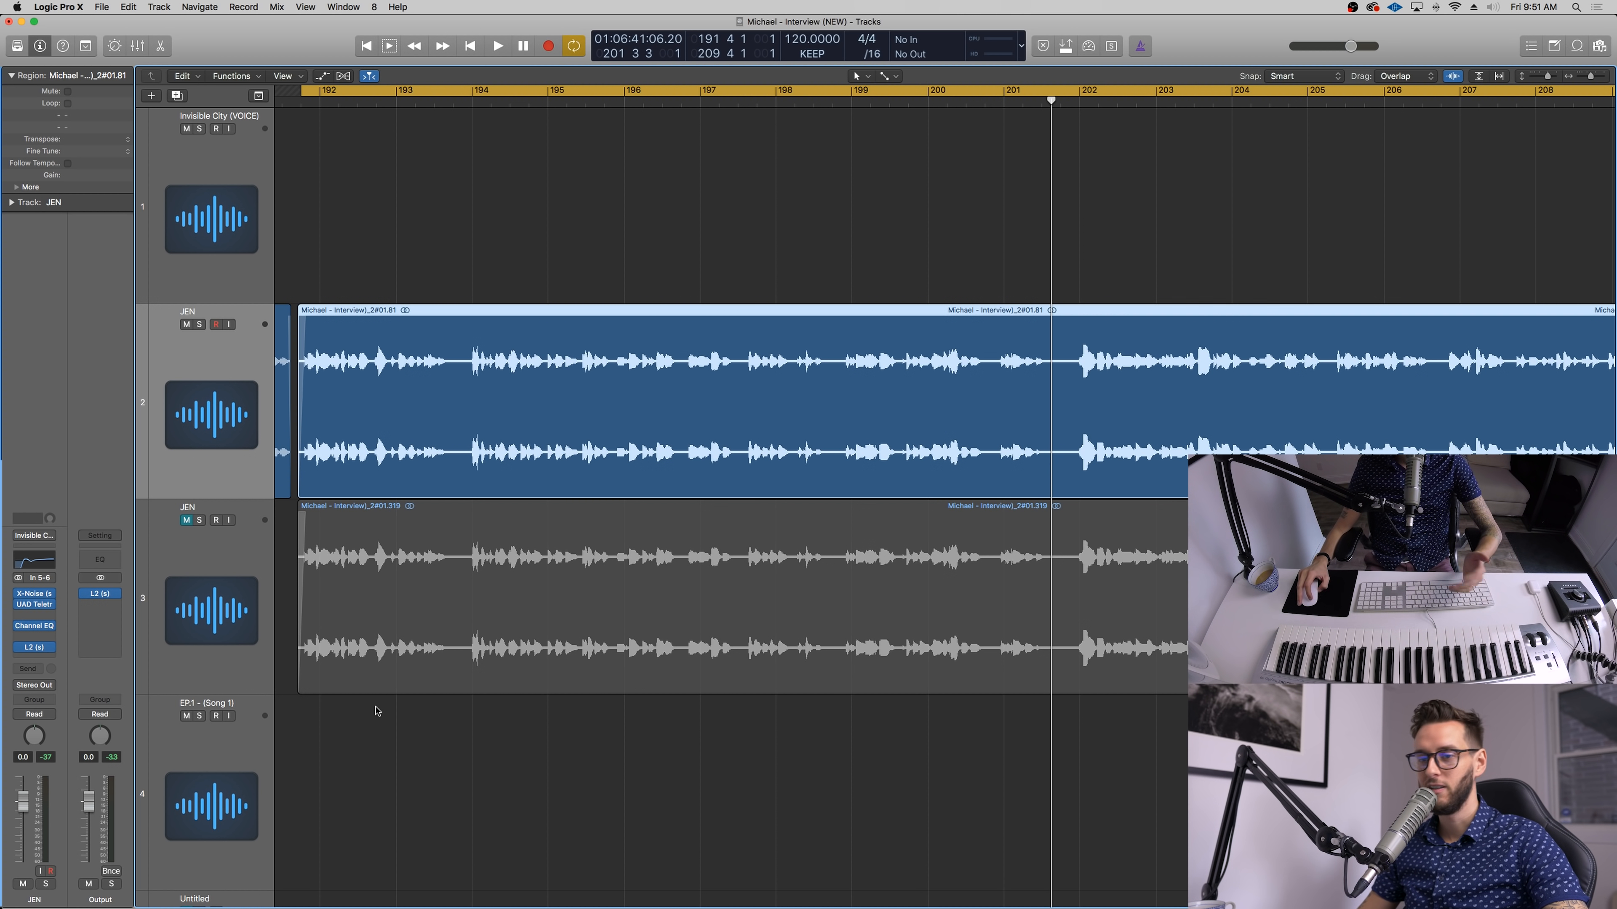
Step: Deselect the voice region and inspect the L2 Ultramaximizer on the Output channel, closing its window when done
{"action": "mouse_move", "coordinate": [99, 900]}
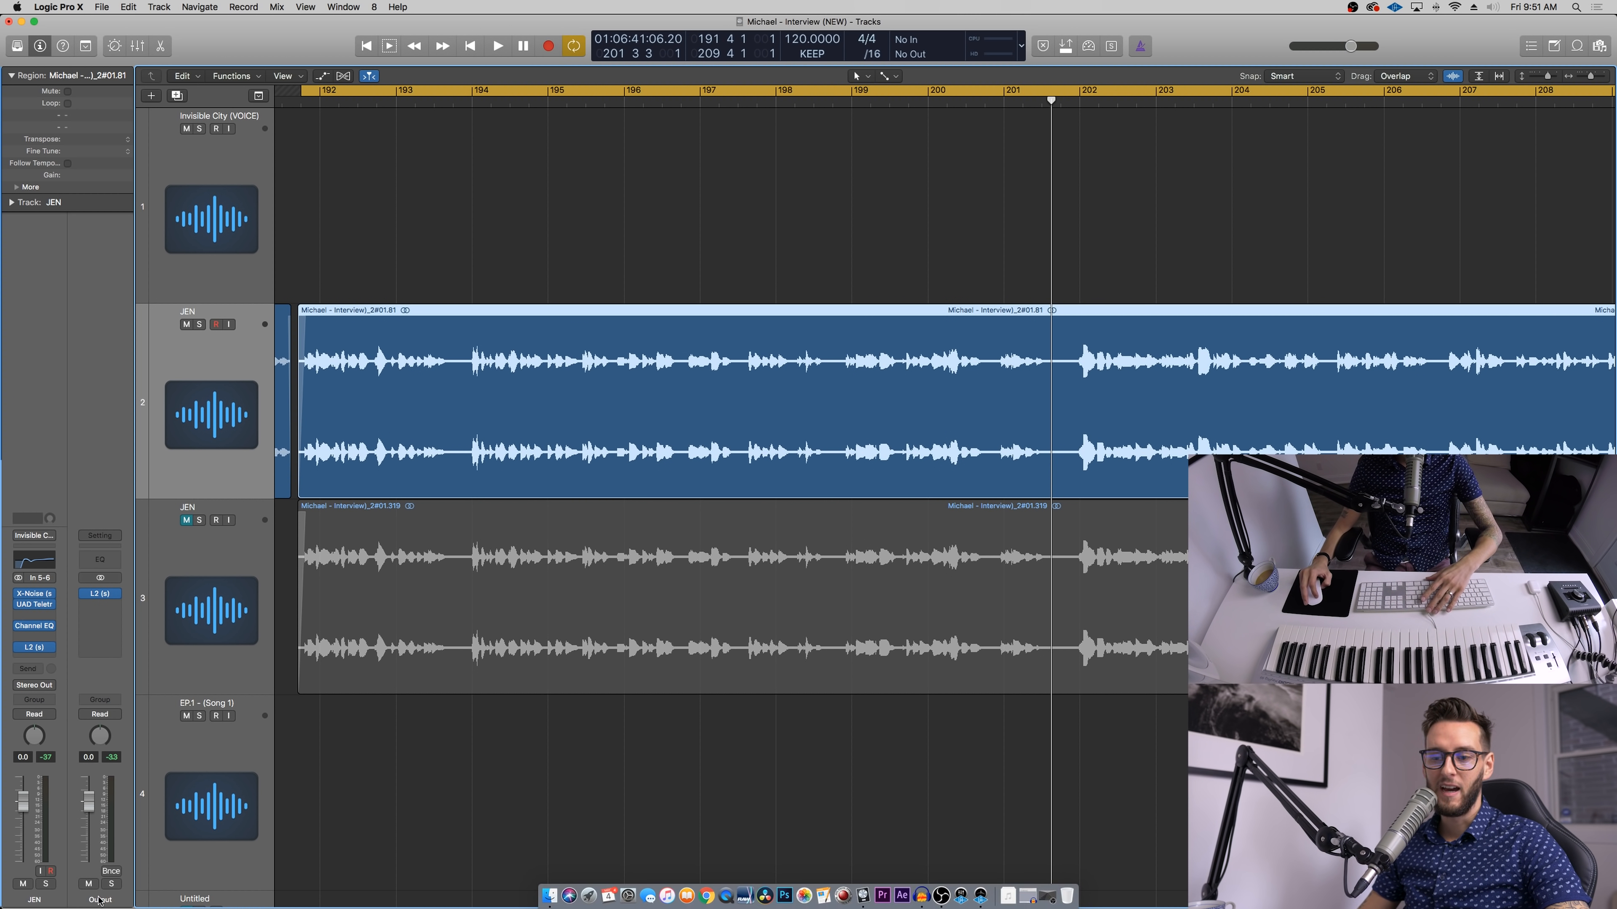
{"action": "left_click", "coordinate": [706, 822]}
{"action": "key", "text": "super+Left"}
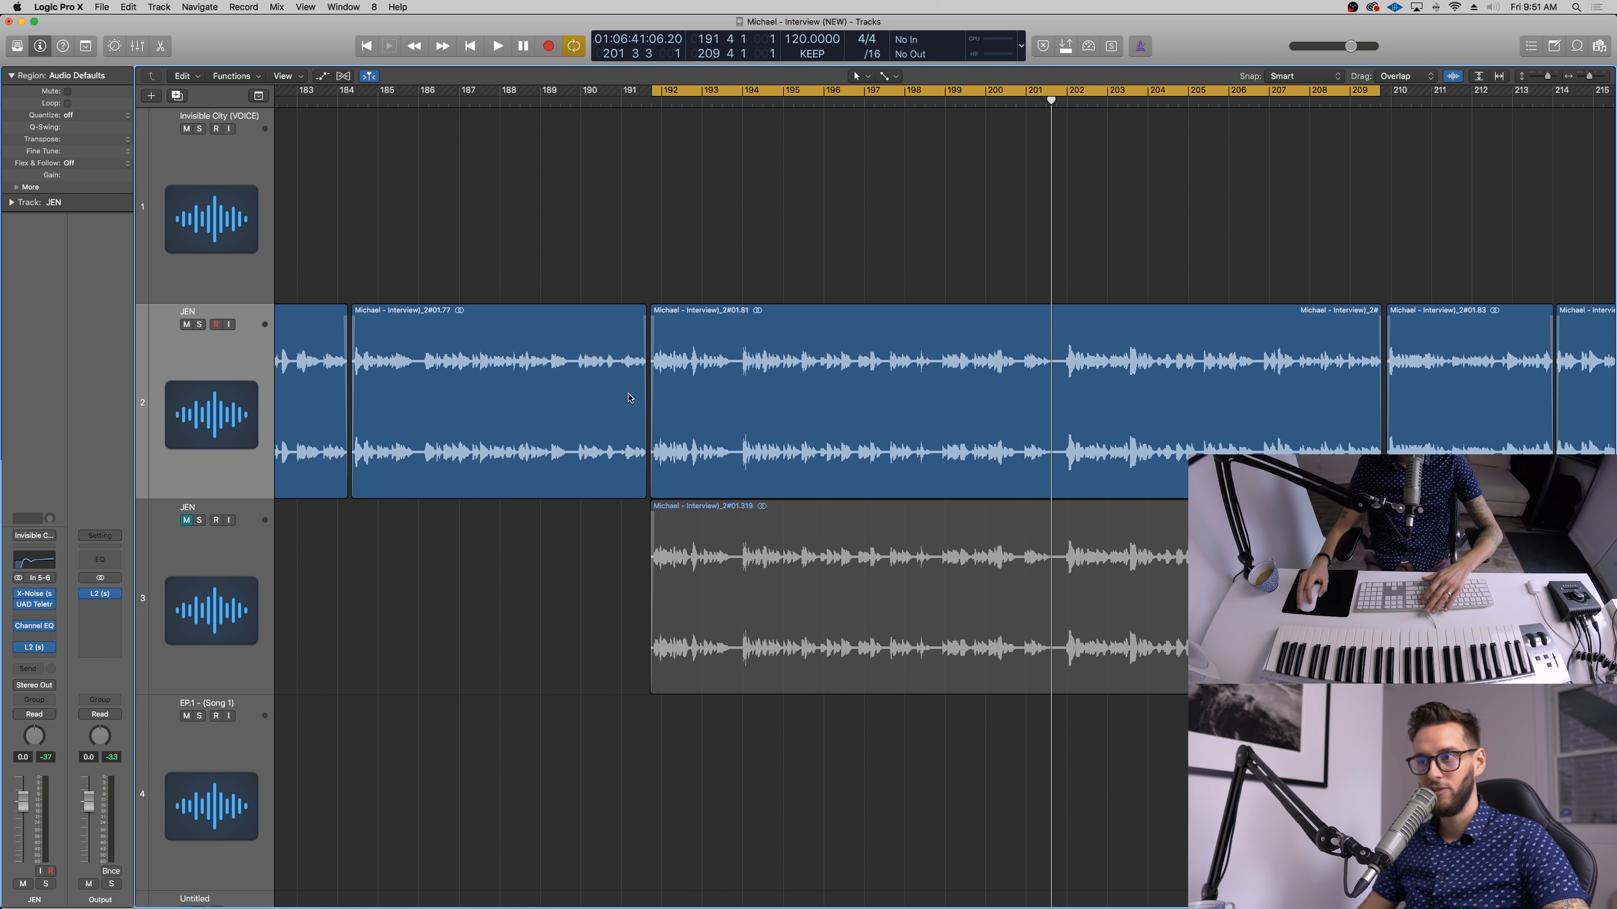
{"action": "left_click", "coordinate": [103, 596]}
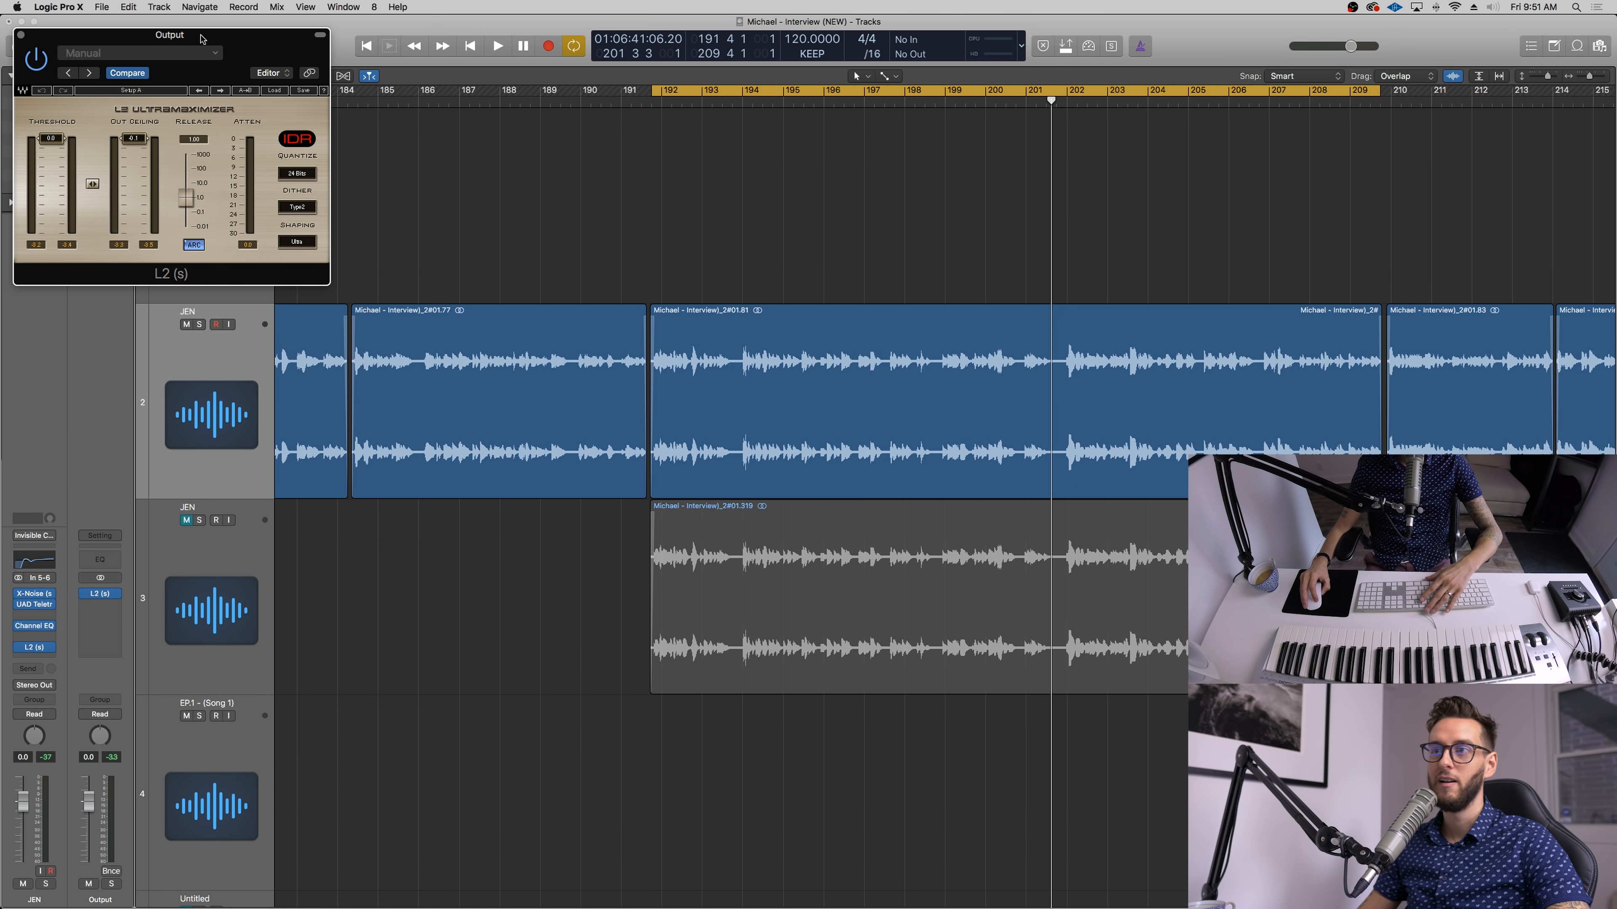
{"action": "left_click_drag", "start_coordinate": [201, 38], "coordinate": [557, 26]}
{"action": "key", "text": "super+Right"}
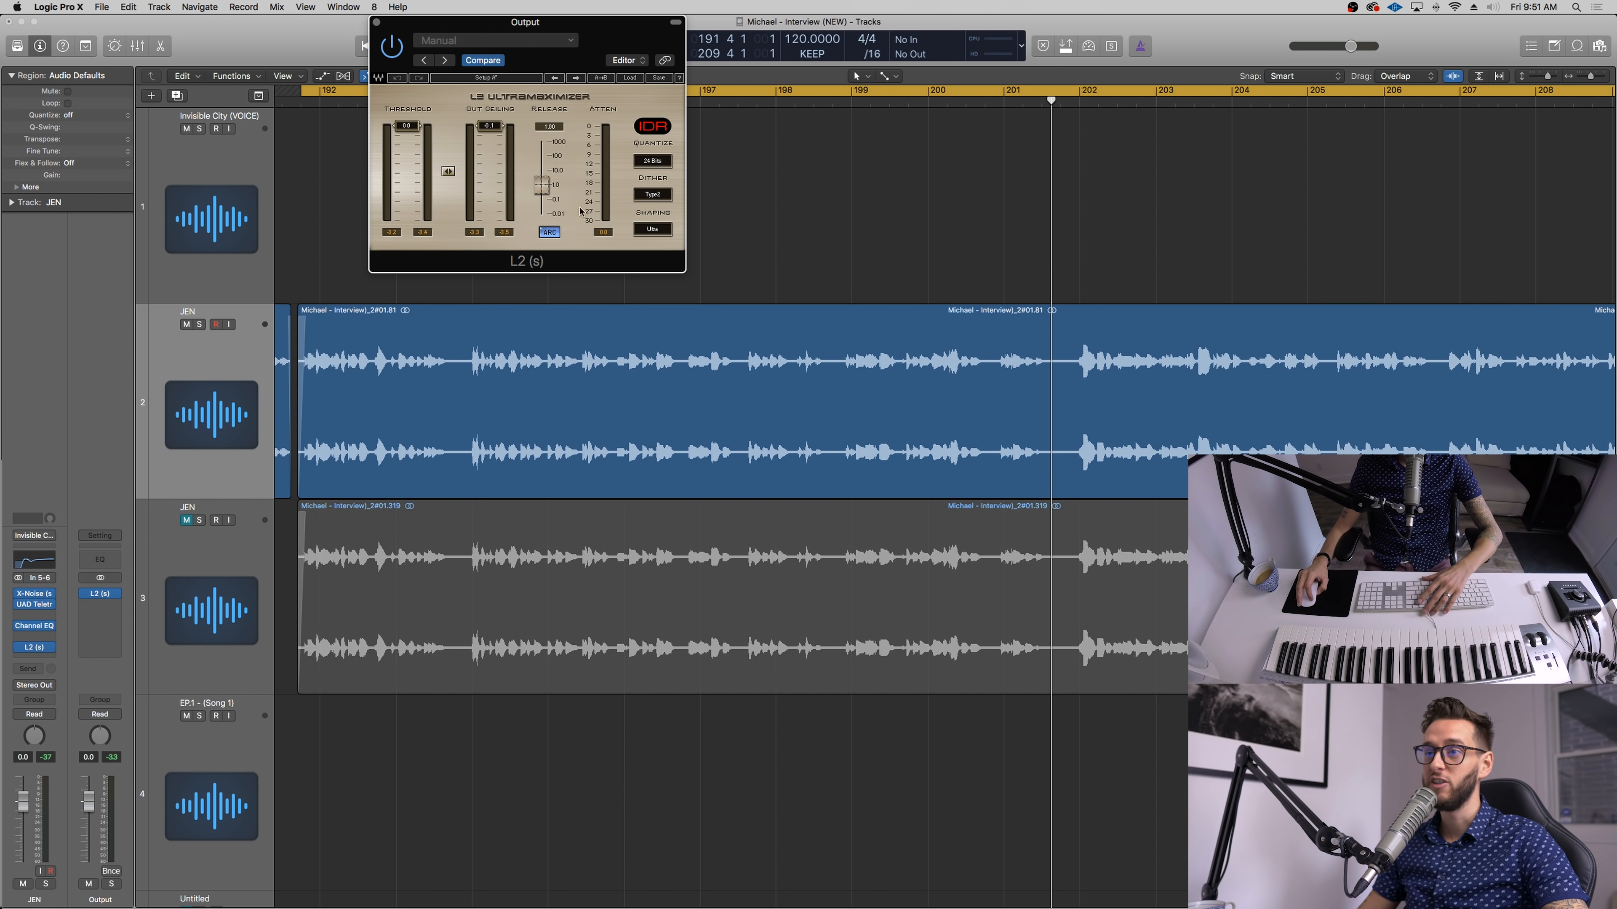
{"action": "left_click", "coordinate": [376, 23]}
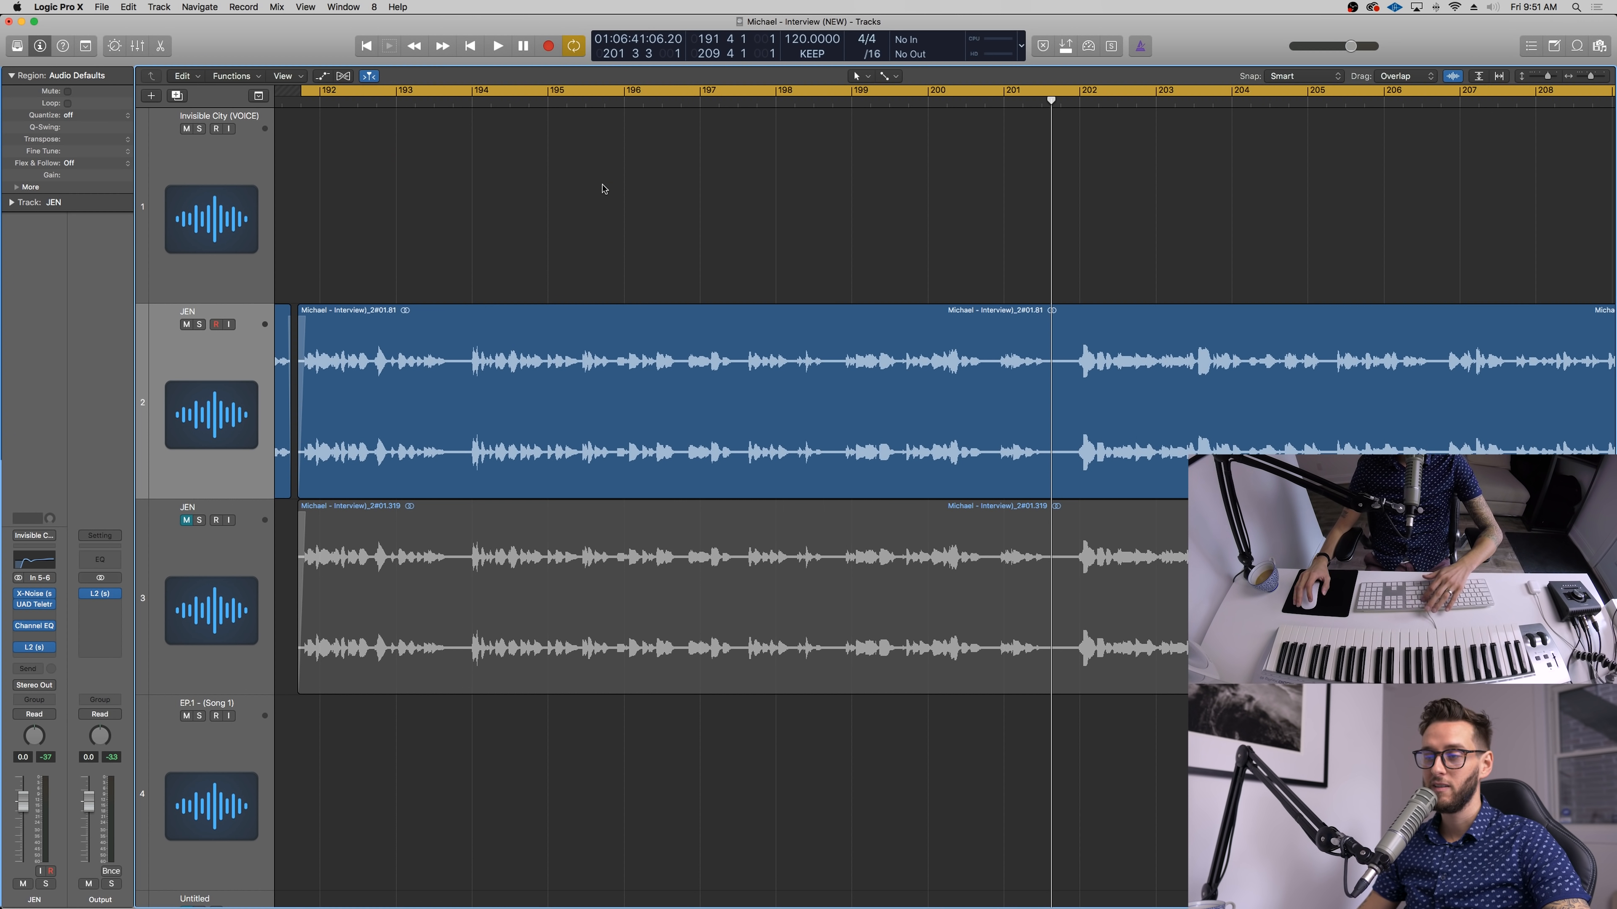
Step: Examine the cut voice regions on track 2 before and around the cycled section at bars 191 to 209
{"action": "key", "text": "super+Left"}
{"action": "key", "text": "super+Left"}
{"action": "key", "text": "super+Left"}
{"action": "key", "text": "super+Left"}
{"action": "key", "text": "super+Left"}
{"action": "key", "text": "super+Left"}
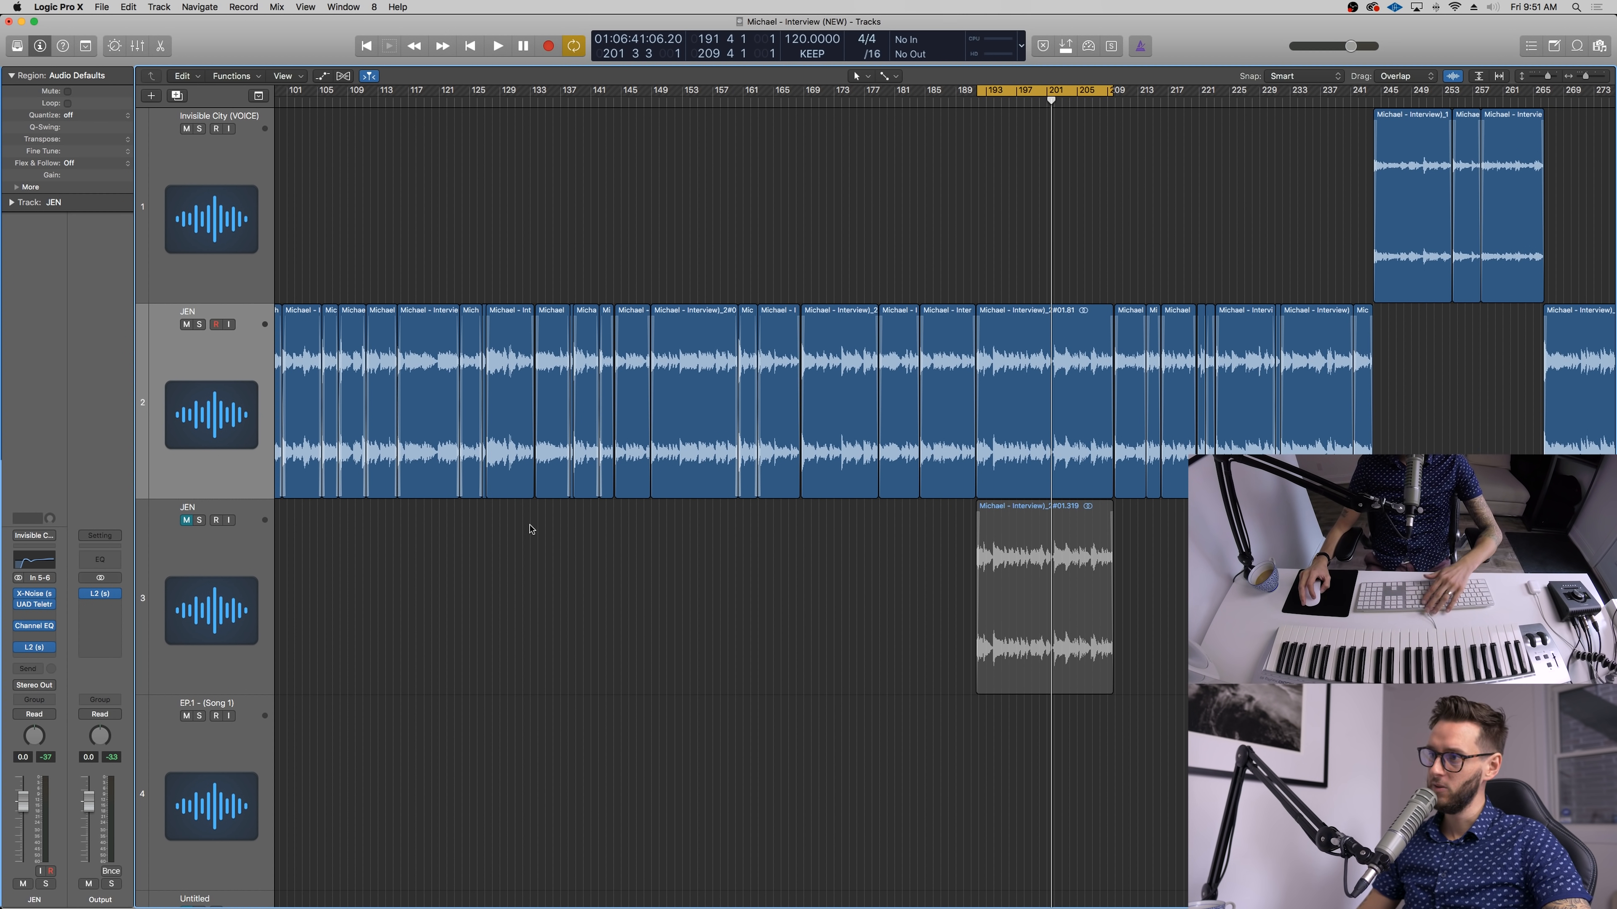
{"action": "key", "text": "super+Left"}
{"action": "key", "text": "super+Right"}
{"action": "key", "text": "super+Right"}
{"action": "key", "text": "super+Right"}
{"action": "key", "text": "super+Right"}
{"action": "key", "text": "super+Right"}
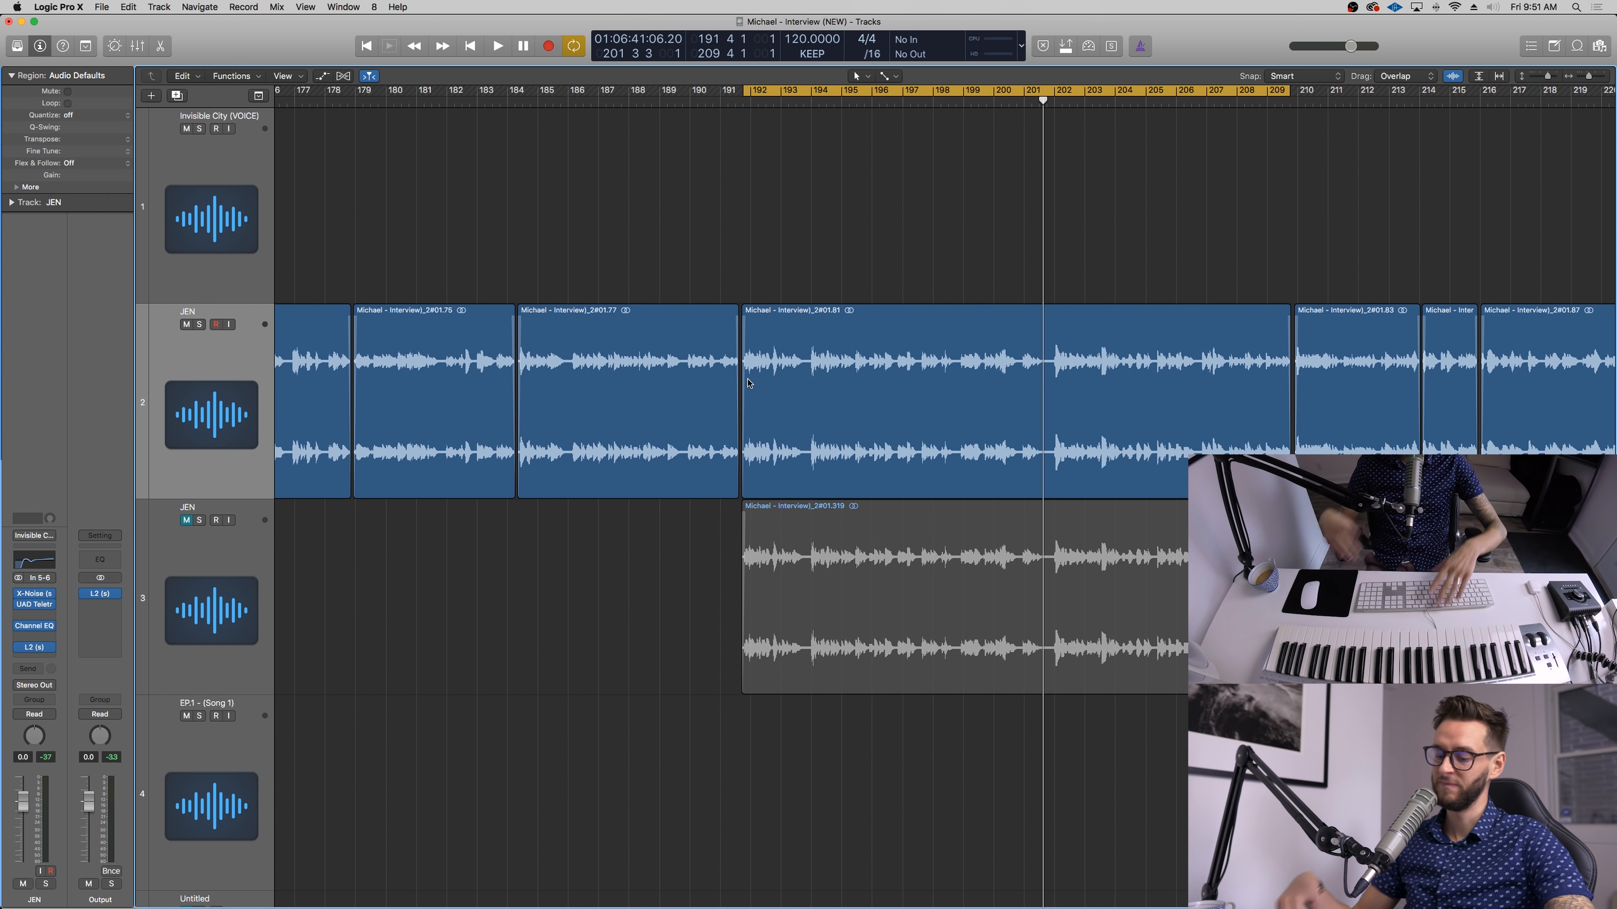
{"action": "scroll", "coordinate": [895, 267], "scroll_direction": "right", "scroll_amount": 3}
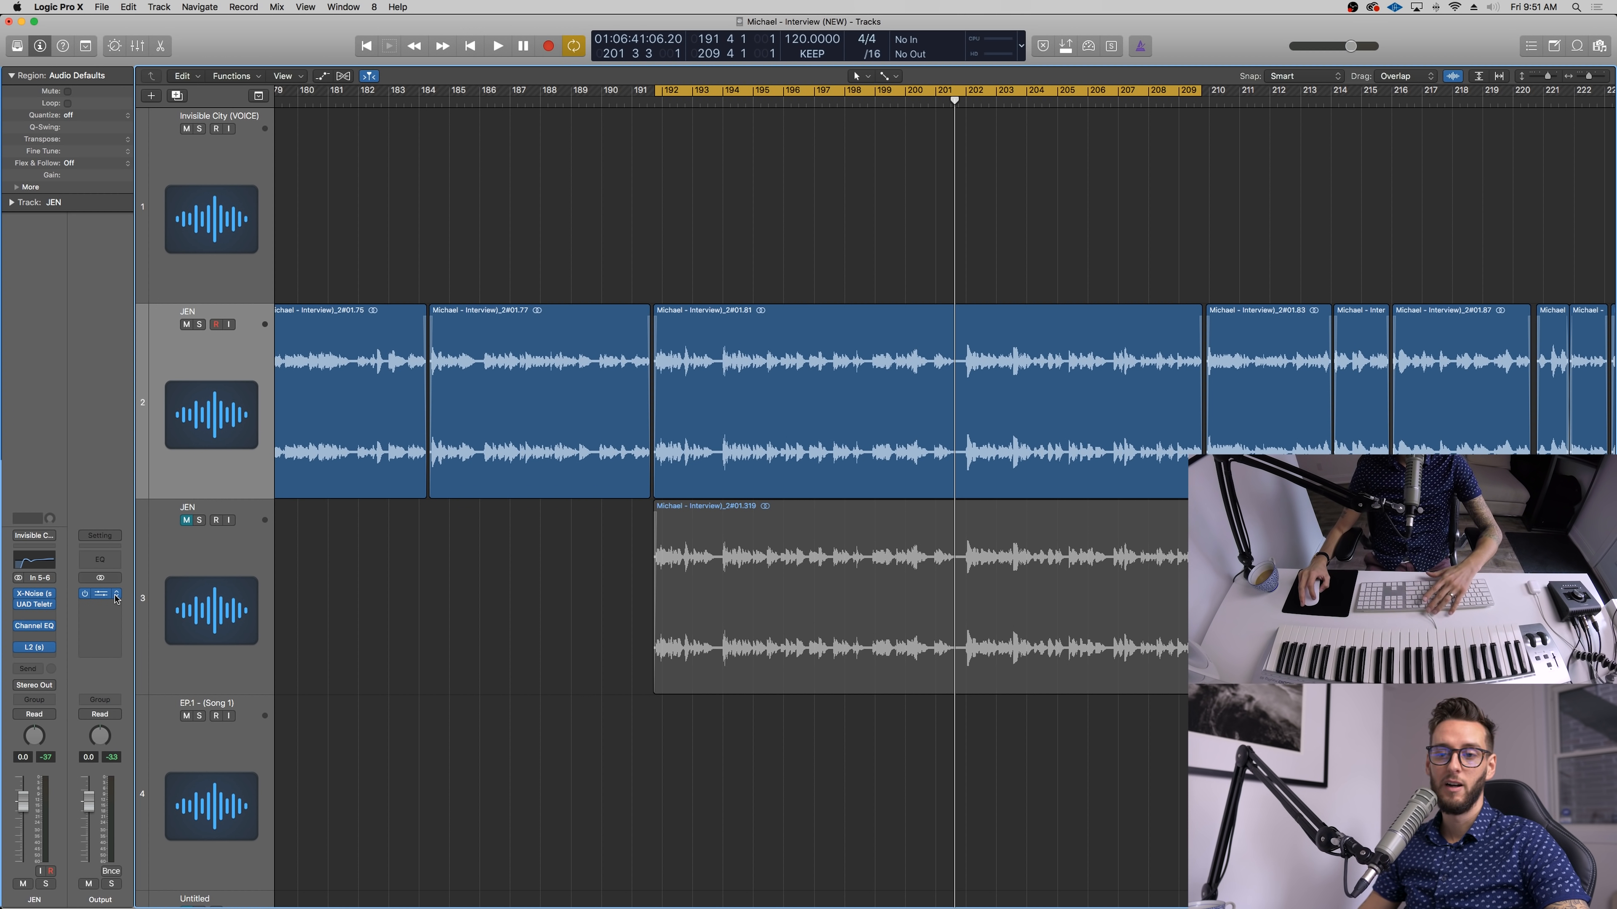
Step: Check the Output channel's L2 limiter settings again, close the plug-in and return to the cycled voice region
{"action": "left_click", "coordinate": [100, 594]}
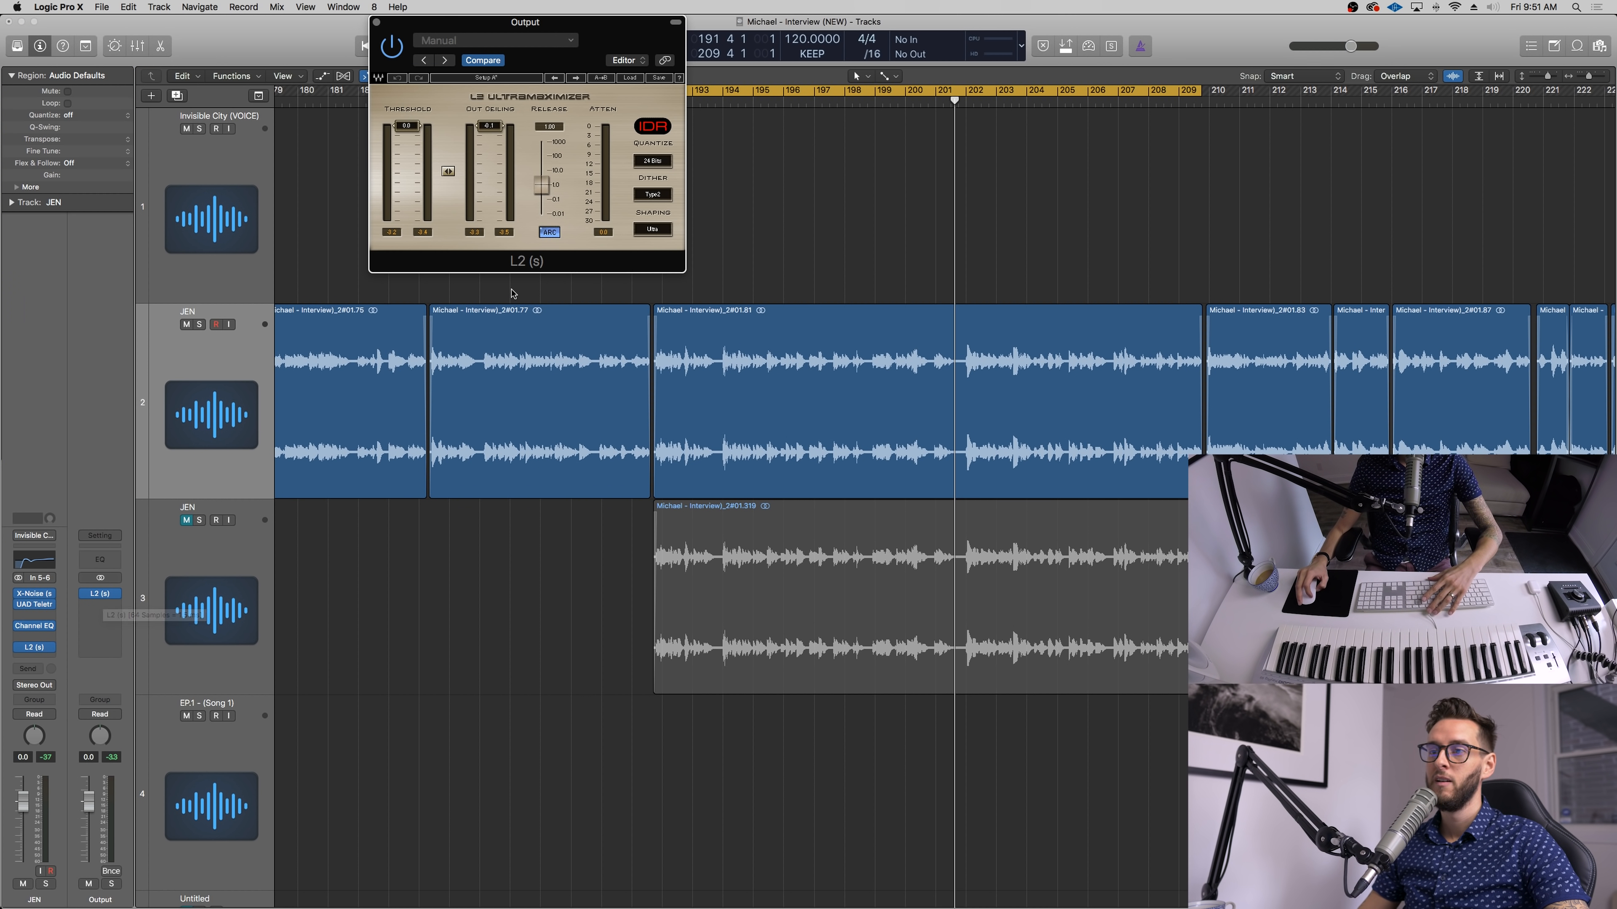
{"action": "left_click", "coordinate": [376, 24]}
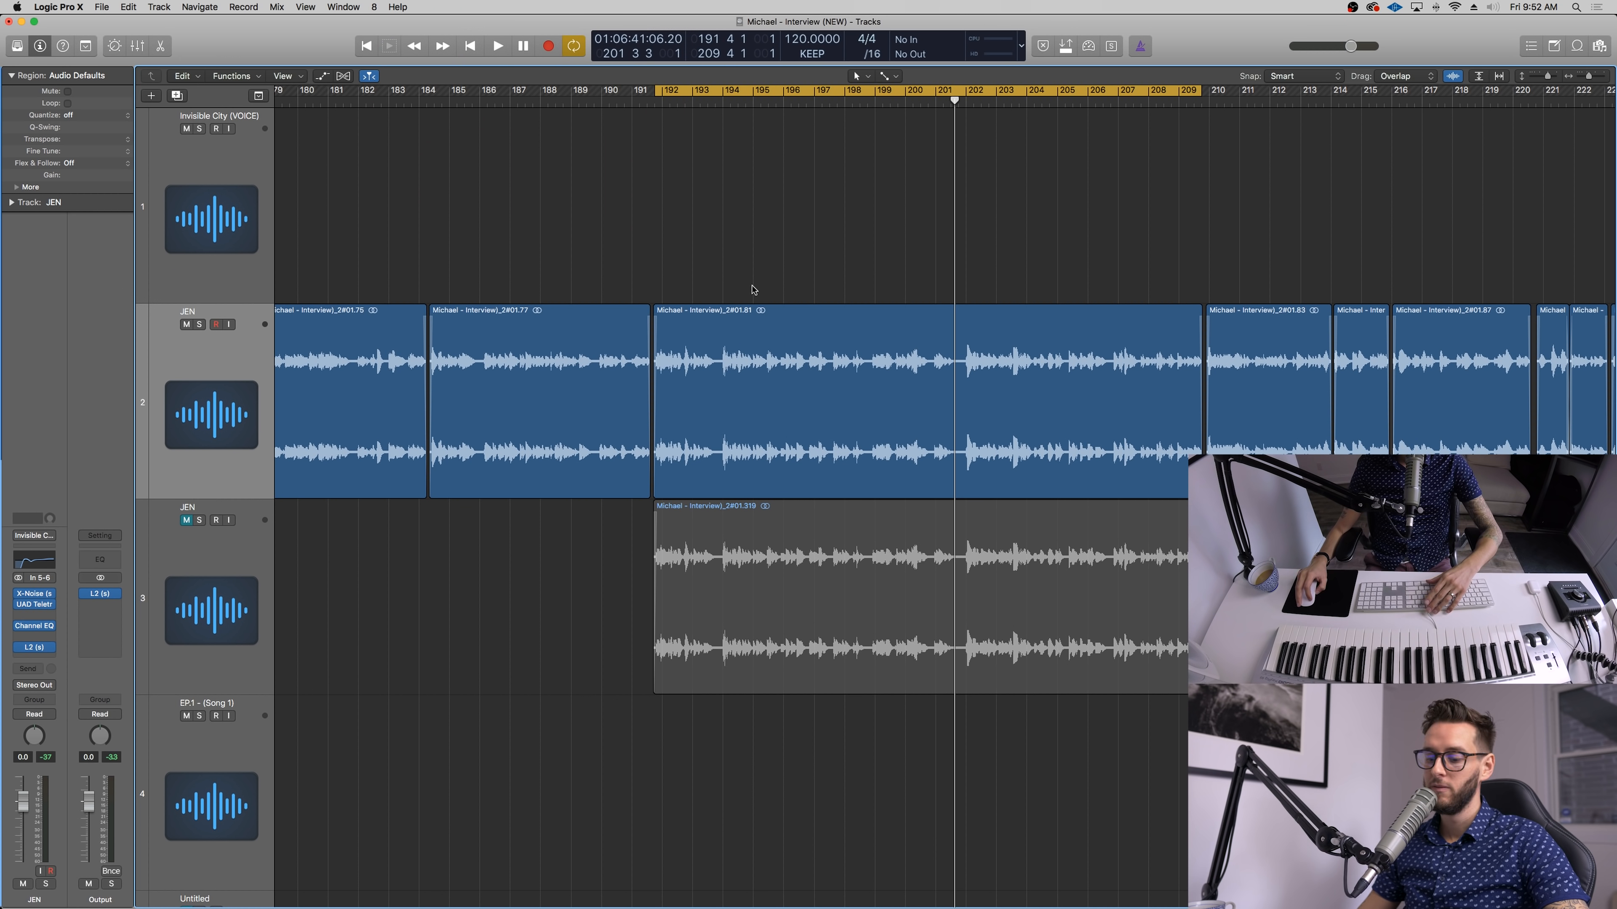
{"action": "key", "text": "super+Right"}
{"action": "scroll", "coordinate": [782, 291], "scroll_direction": "right", "scroll_amount": 5}
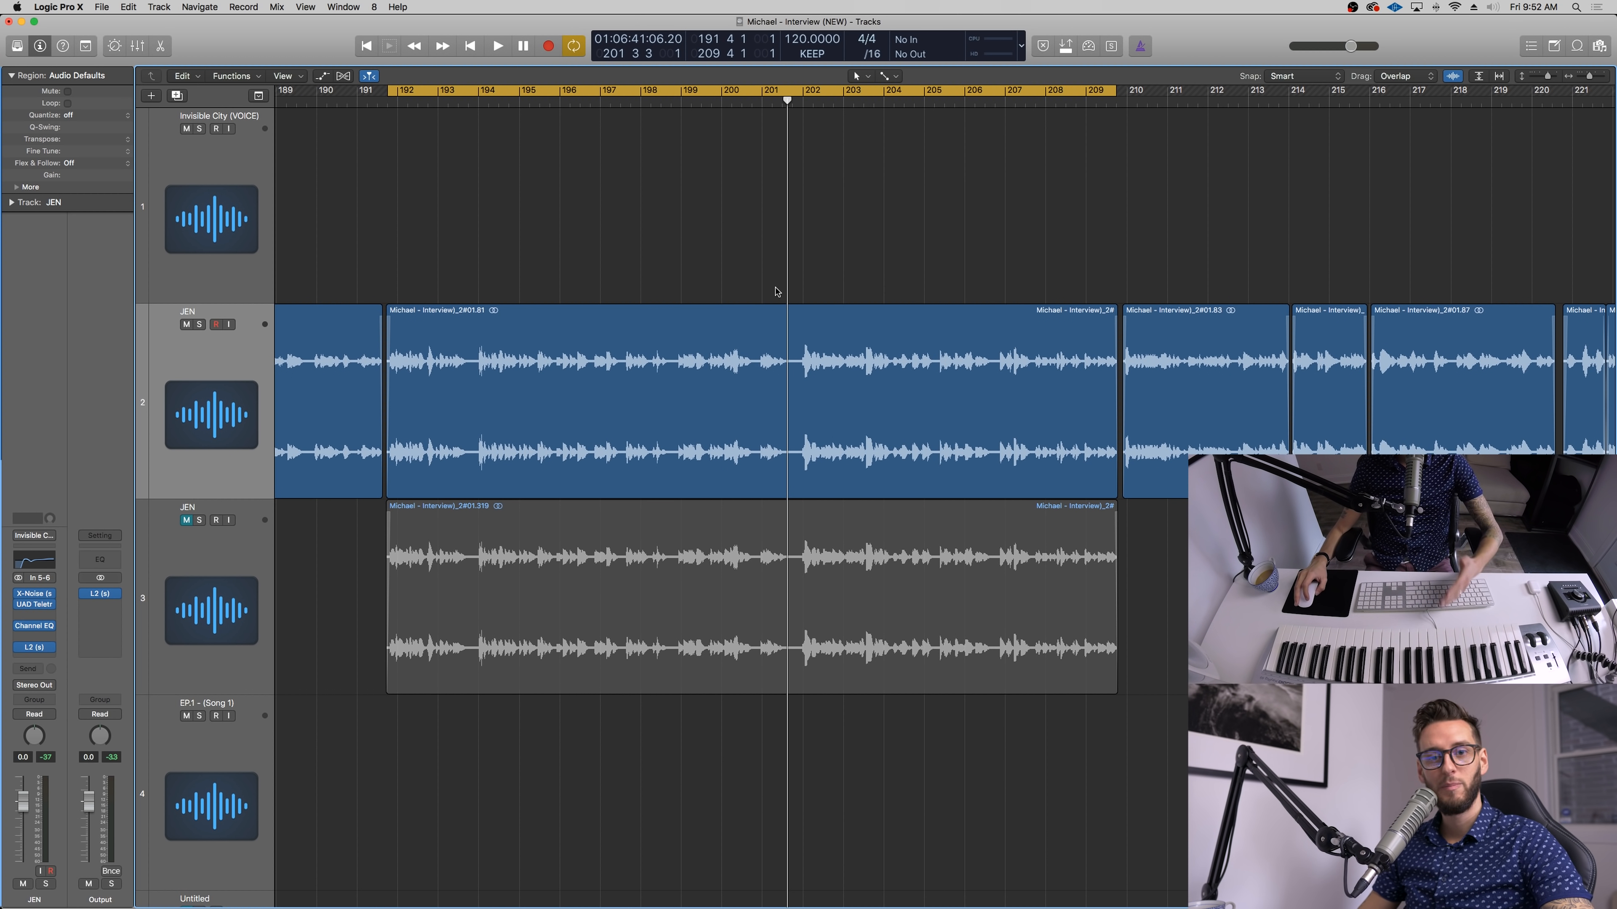
Step: Open the X-Noise plug-in on the voice channel of track 2 and place its window clear of the channel strips
{"action": "left_click", "coordinate": [211, 396]}
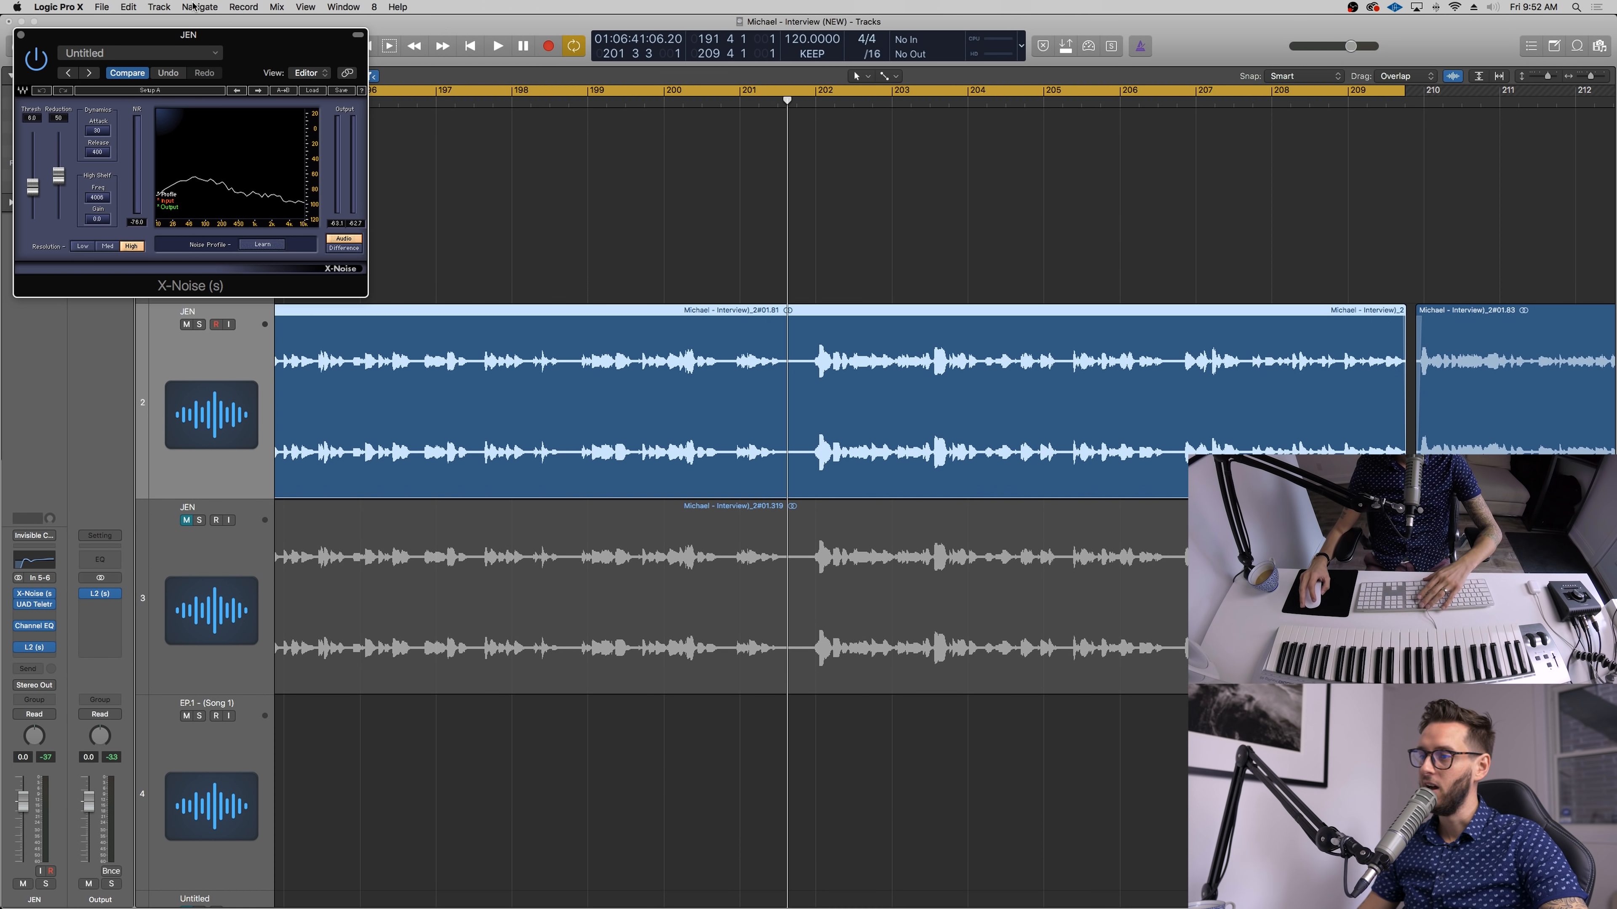
{"action": "left_click_drag", "start_coordinate": [147, 36], "coordinate": [184, 23]}
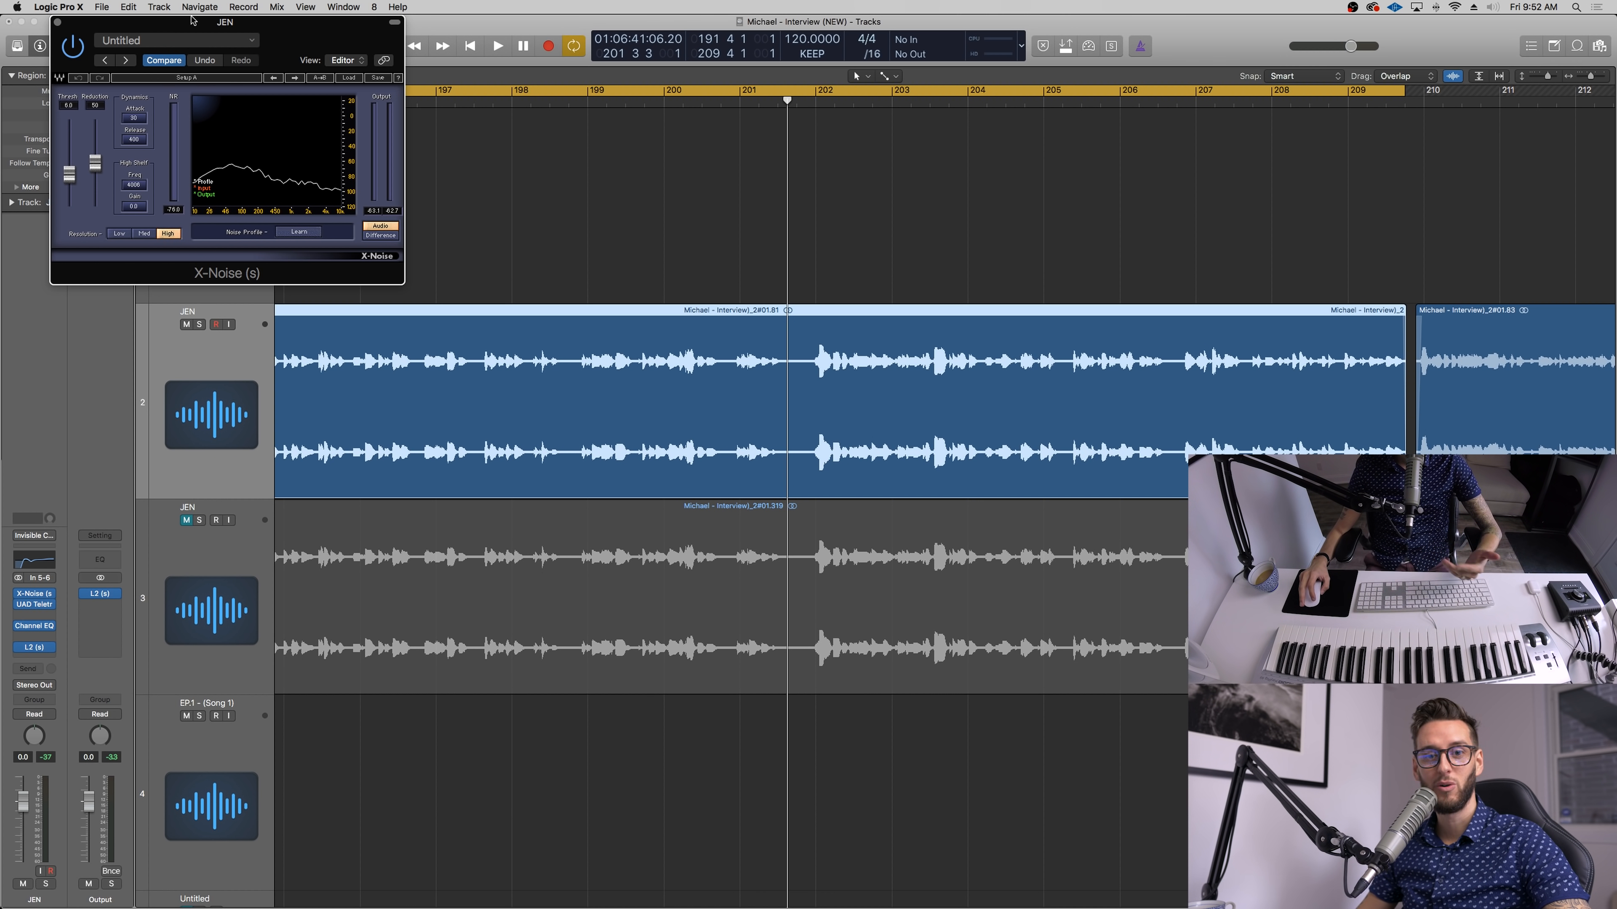
{"action": "left_click_drag", "start_coordinate": [184, 23], "coordinate": [541, 6]}
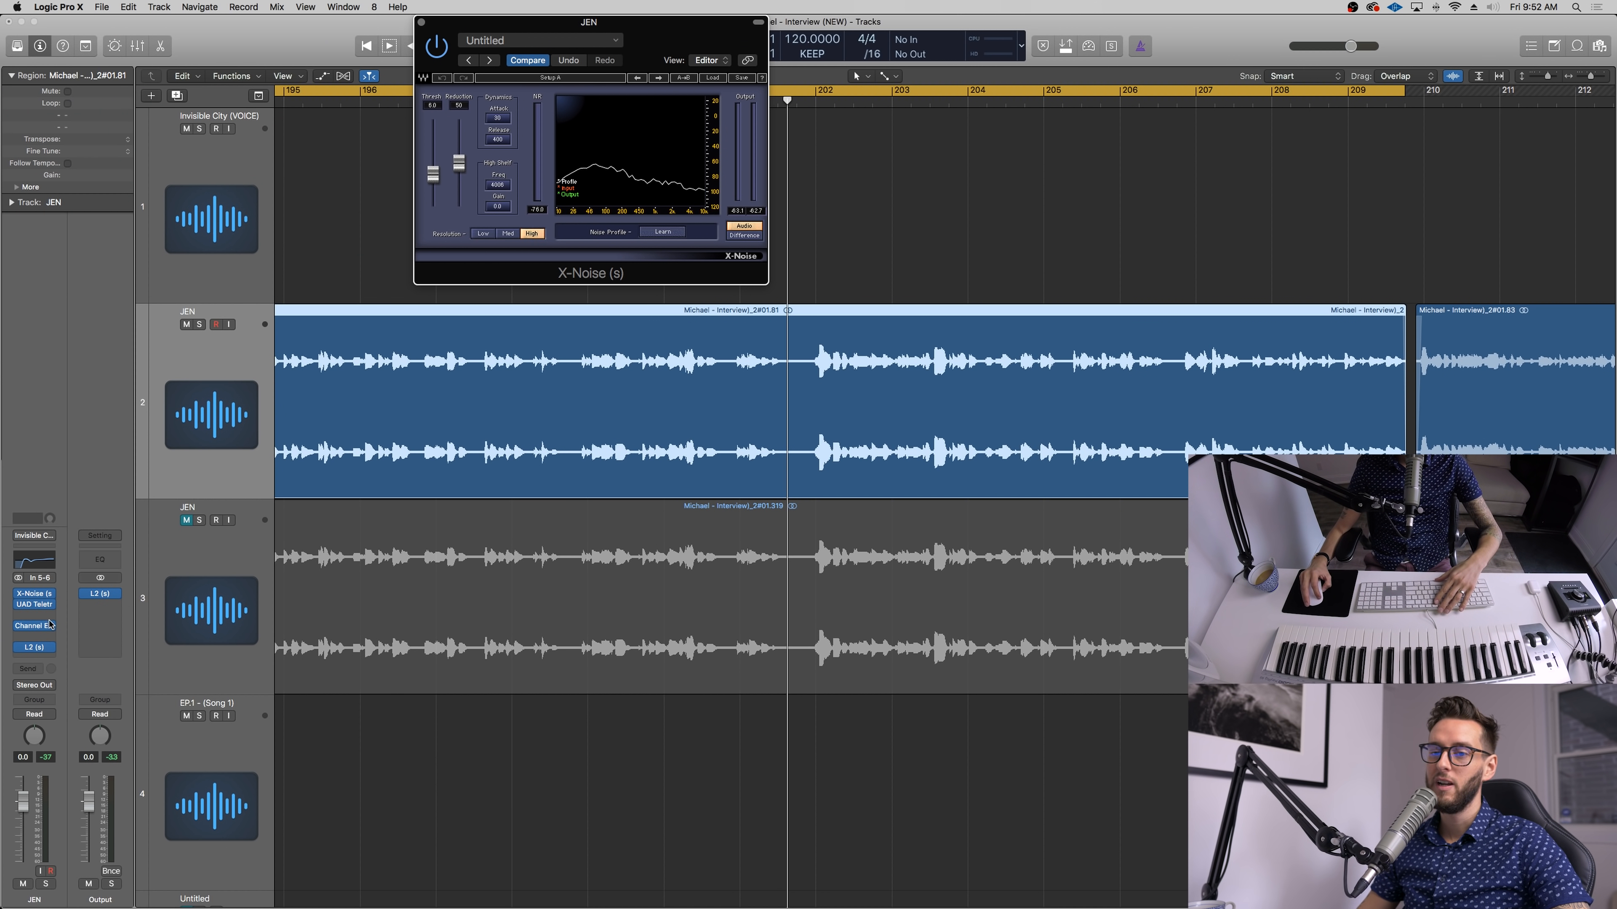
Step: Bypass the EQ and all insert plug-ins on track 2's voice channel and play the selected region unprocessed
{"action": "left_click", "coordinate": [19, 633]}
{"action": "left_click", "coordinate": [18, 617]}
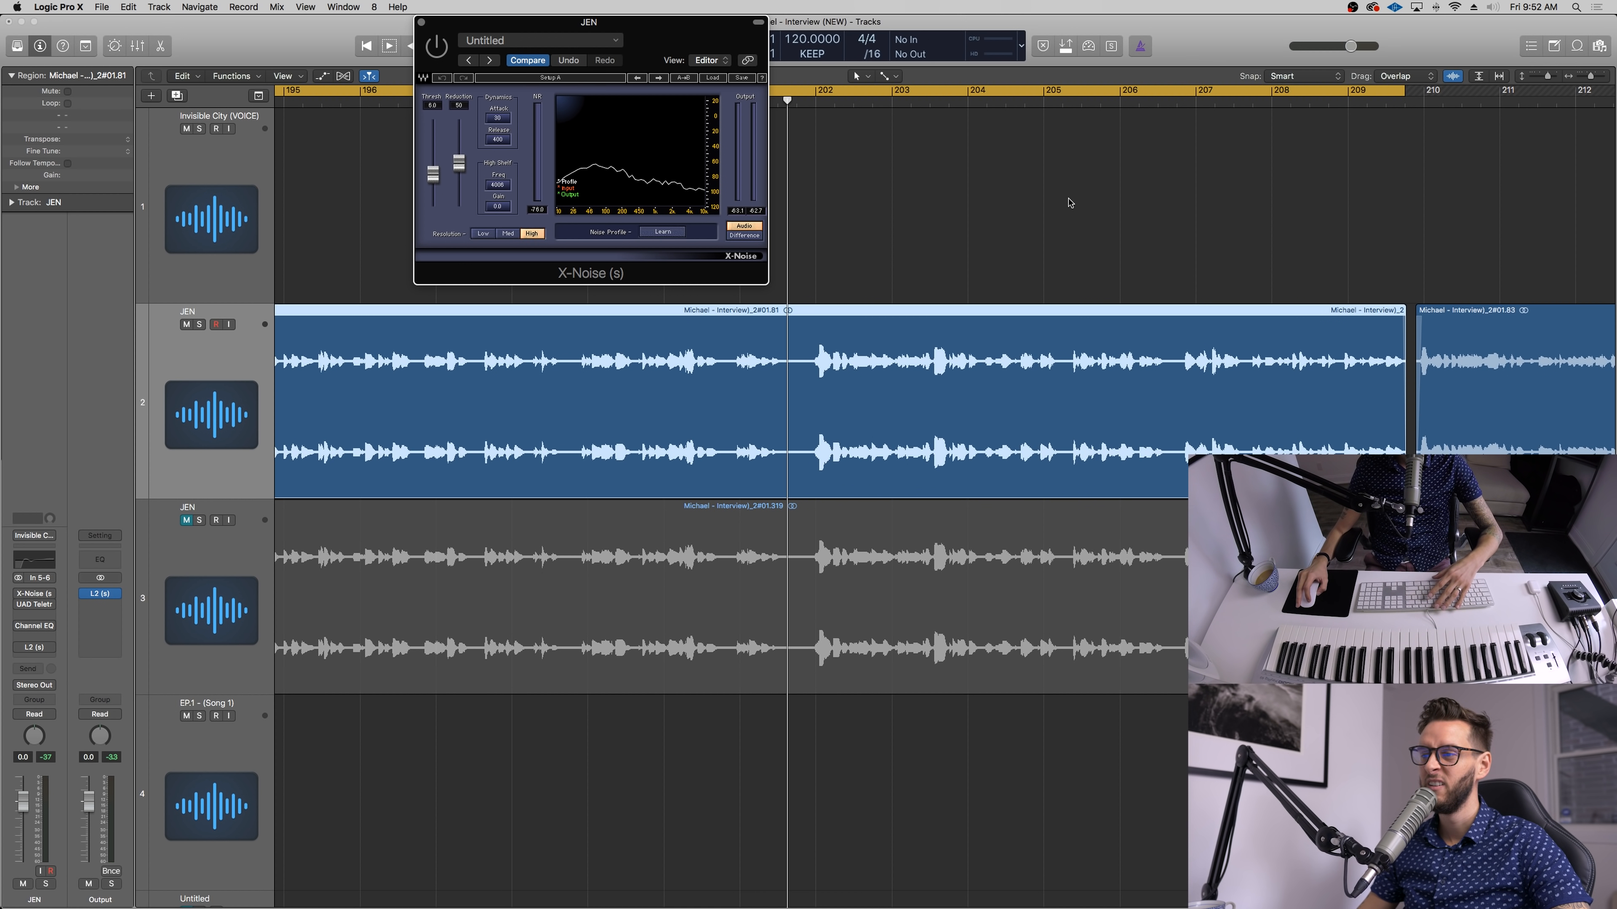
{"action": "key", "text": "shift+Return"}
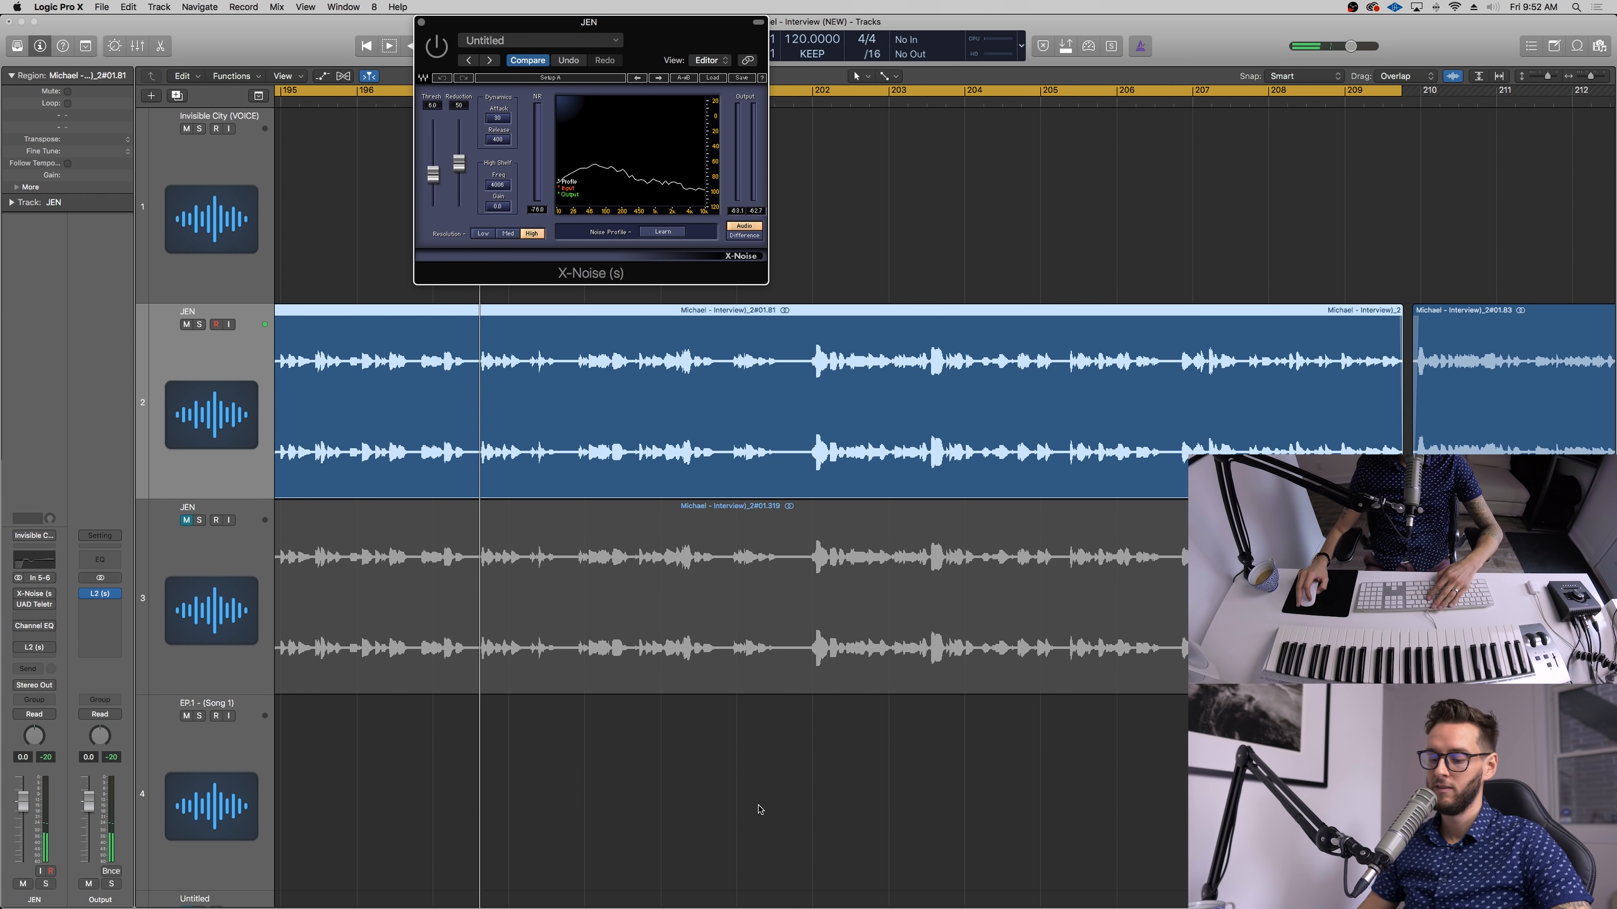
{"action": "key", "text": "super+Left"}
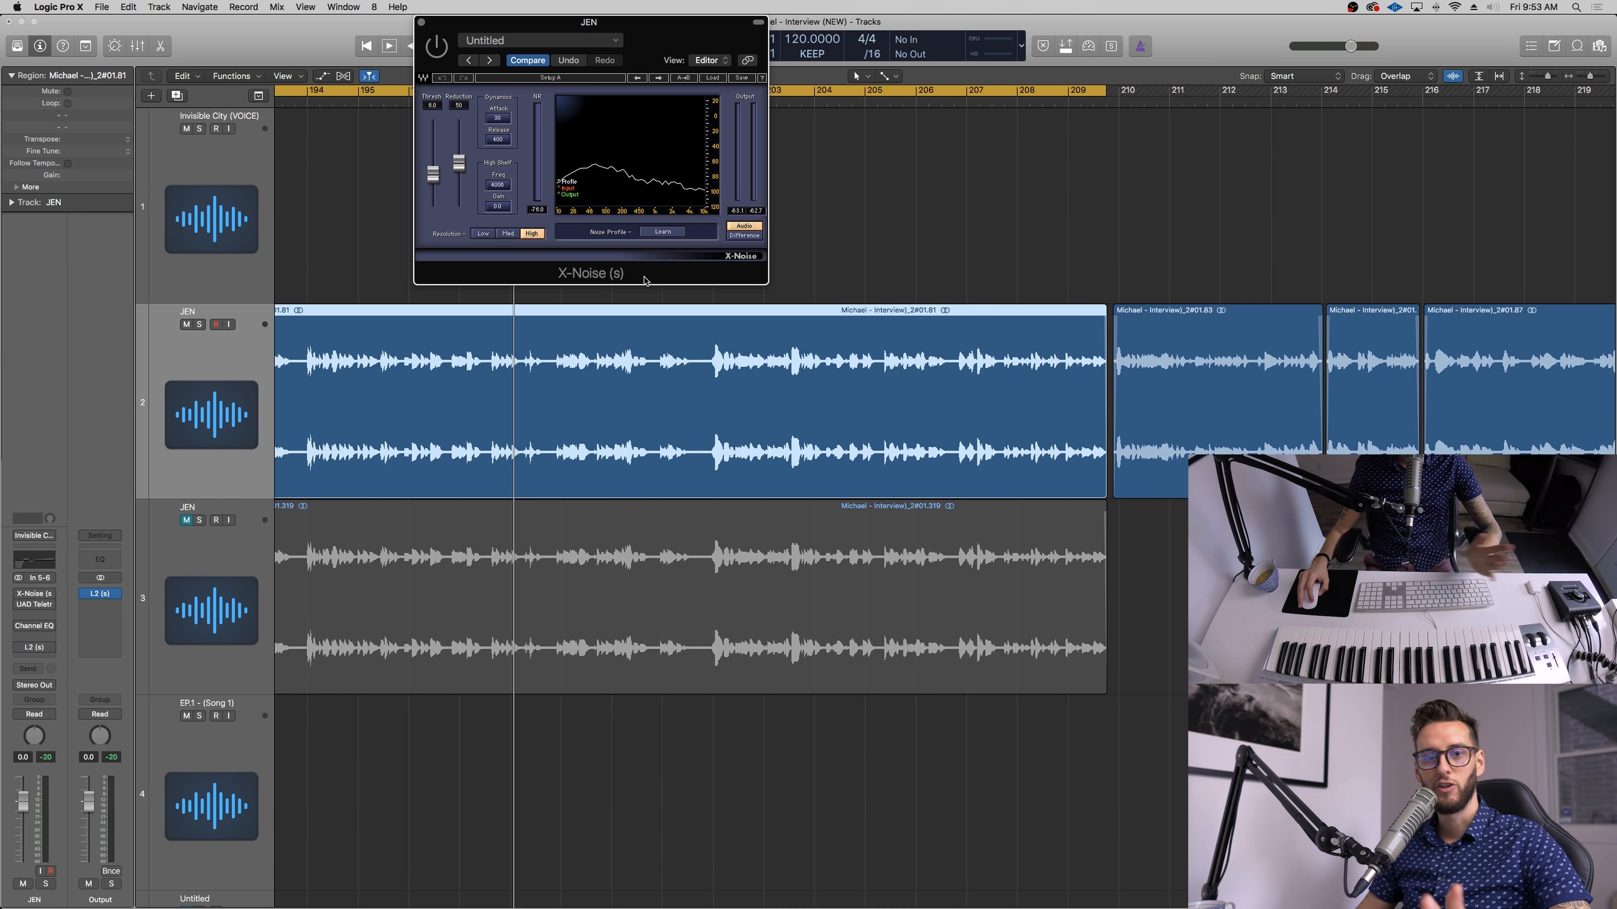
{"action": "scroll", "coordinate": [803, 287], "scroll_direction": "left", "scroll_amount": 5}
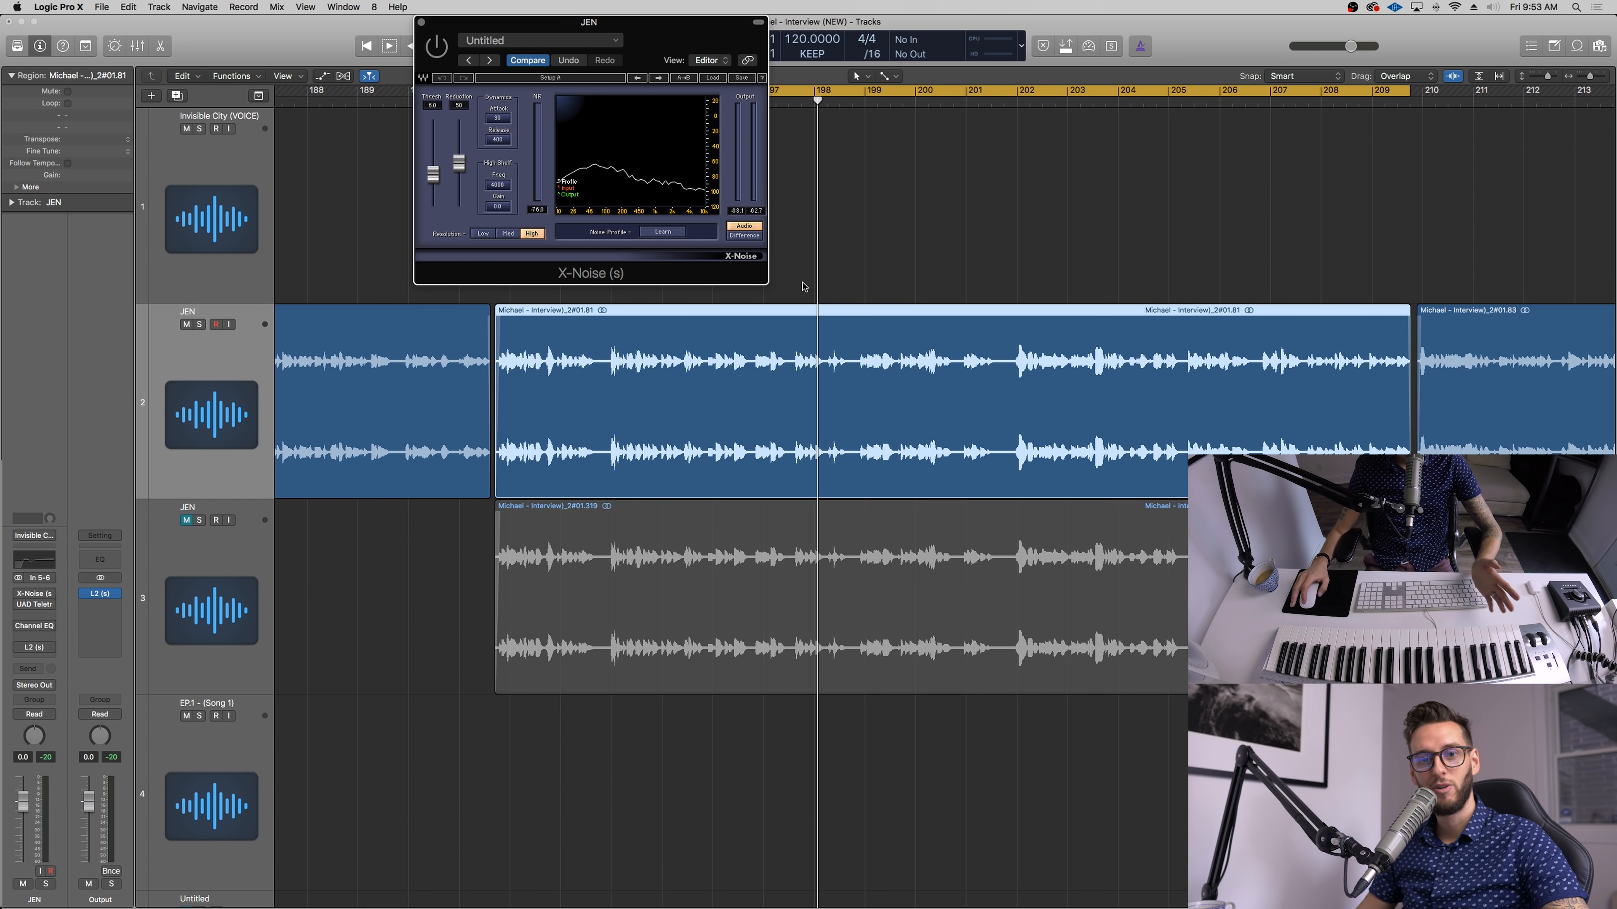
Step: Place the playhead in the pause between bars 201 and 202 and shift the X-Noise window further aside
{"action": "left_click_drag", "start_coordinate": [628, 32], "coordinate": [649, 32]}
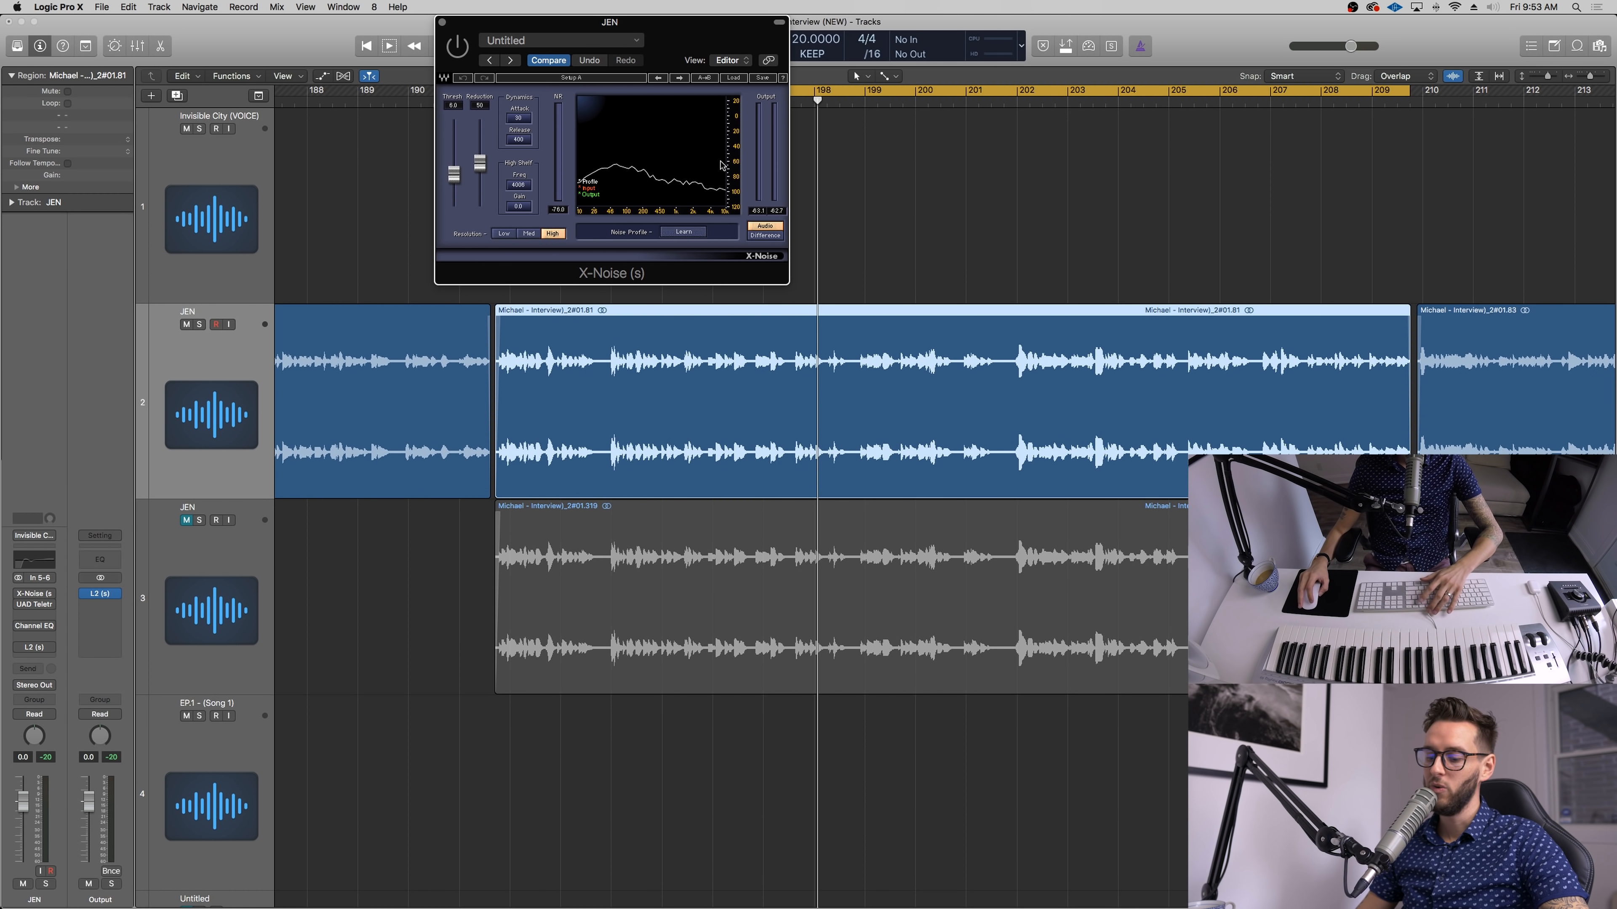
{"action": "scroll", "coordinate": [856, 232], "scroll_direction": "up", "scroll_amount": 4}
{"action": "scroll", "coordinate": [888, 262], "scroll_direction": "right", "scroll_amount": 3}
{"action": "left_click", "coordinate": [877, 101]}
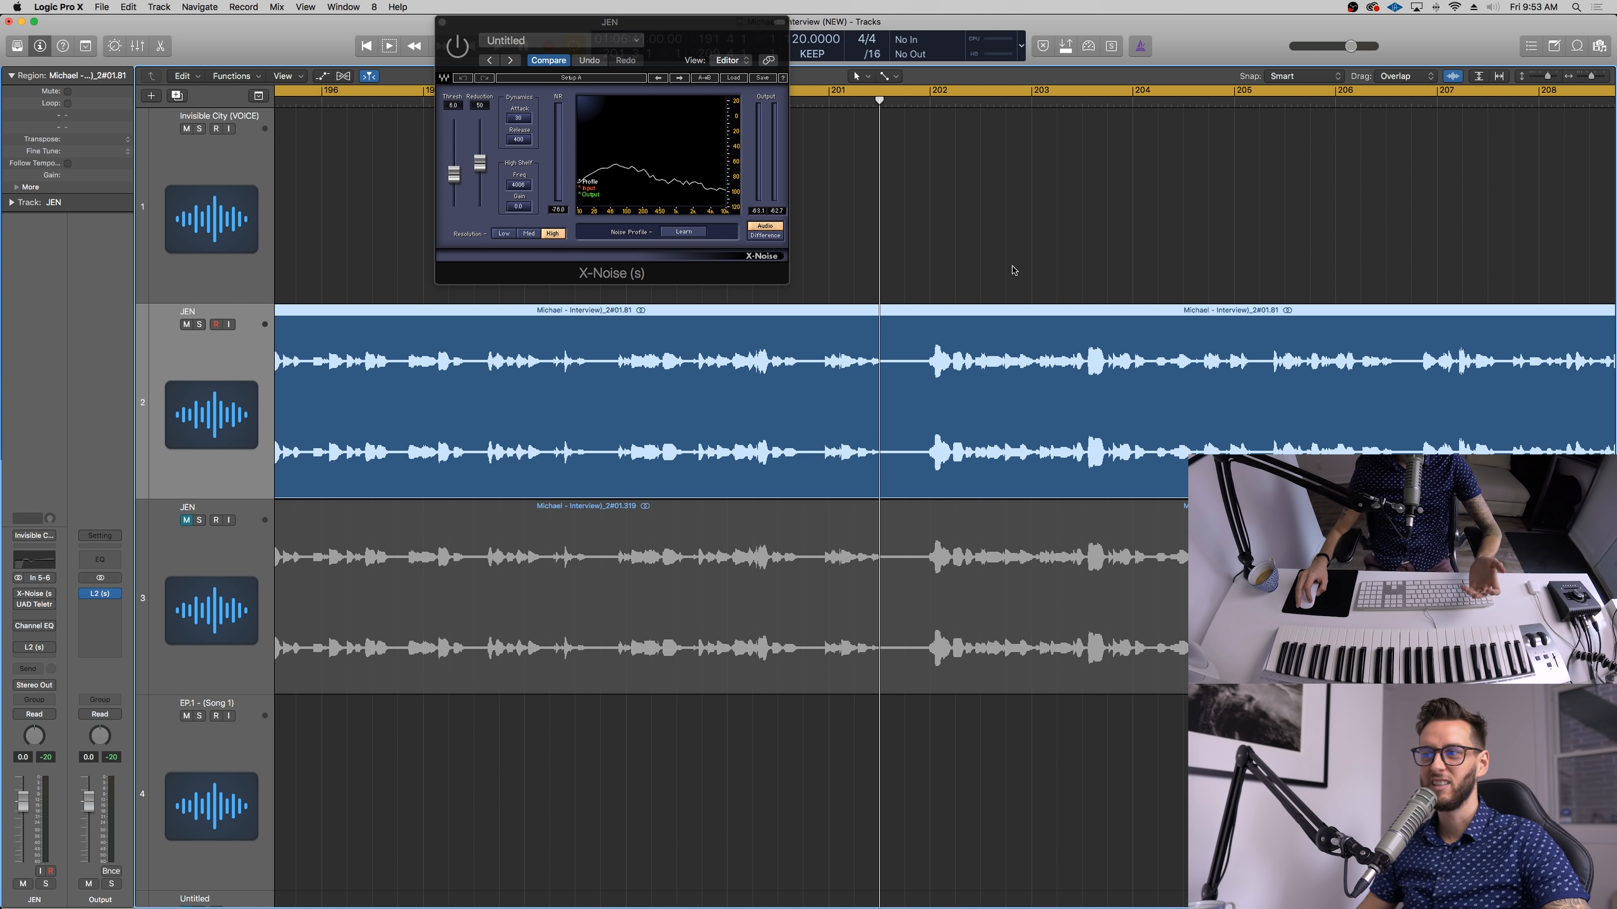
{"action": "left_click_drag", "start_coordinate": [657, 22], "coordinate": [706, 24]}
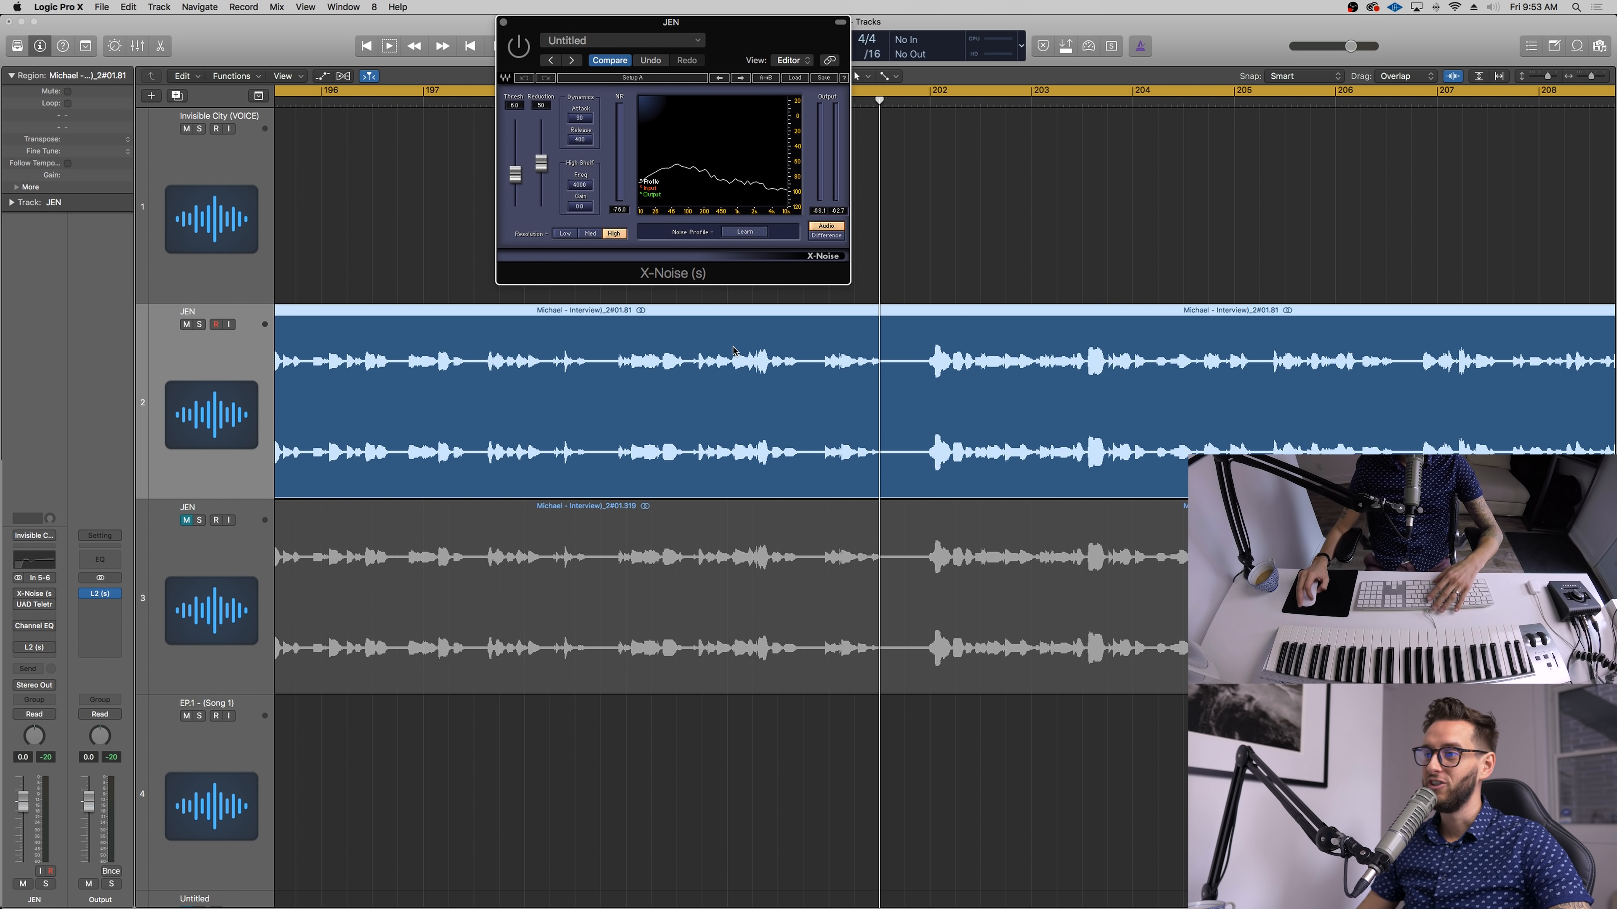
Step: Learn a noise profile in X-Noise from the silent pause before bar 202, raise its threshold slightly and close the plug-in
{"action": "left_click", "coordinate": [891, 95]}
{"action": "left_click_drag", "start_coordinate": [893, 104], "coordinate": [885, 104]}
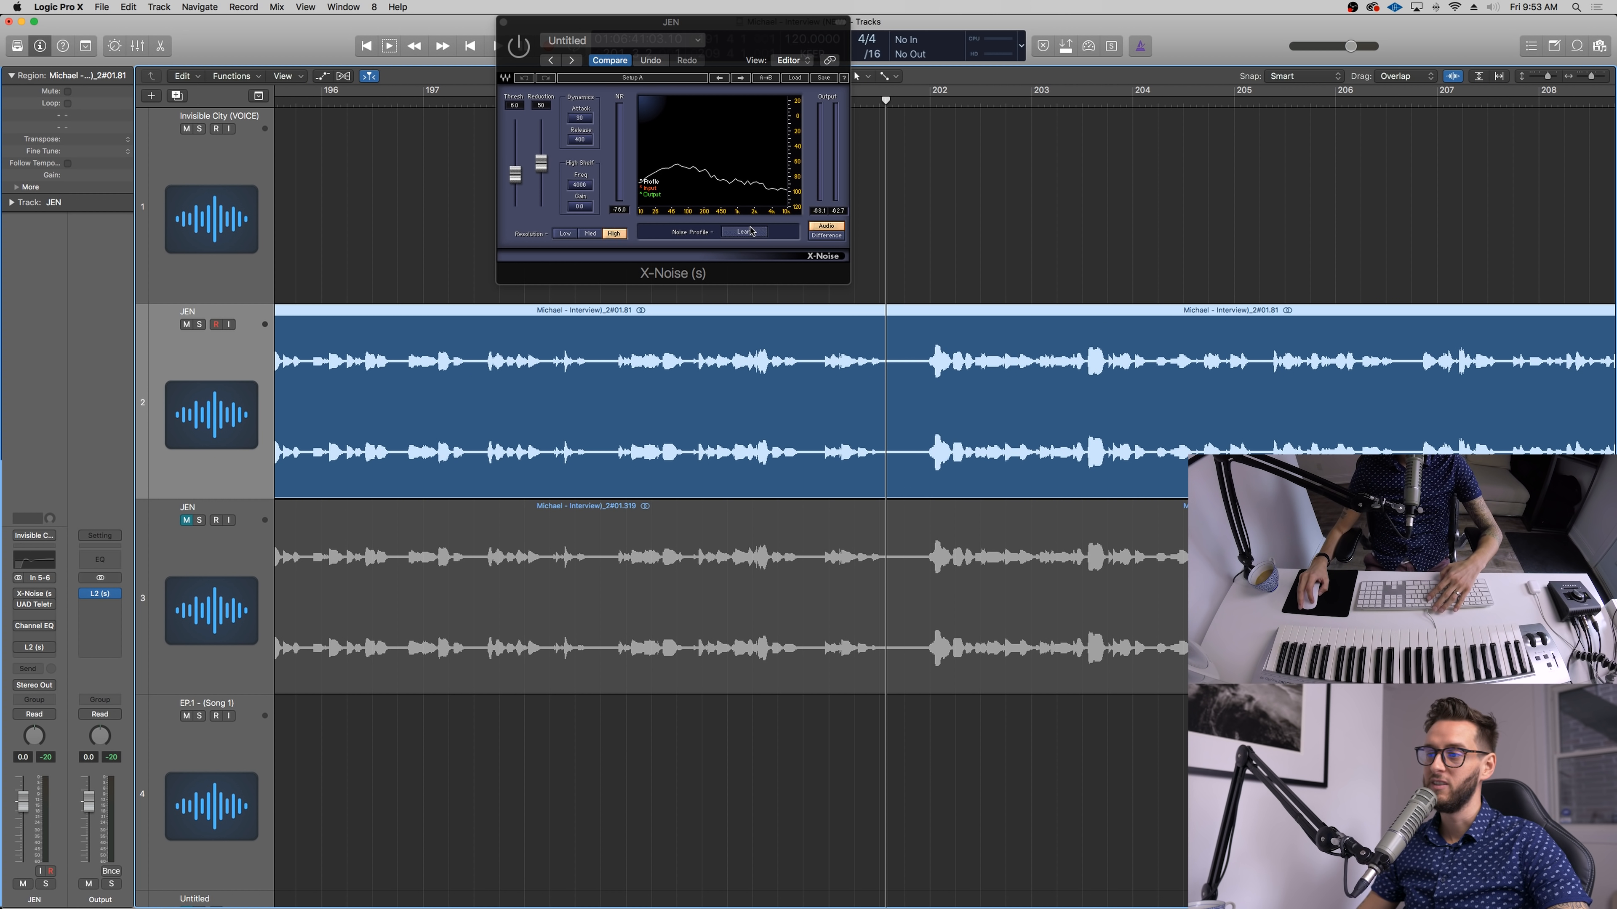
{"action": "key", "text": "super+Right"}
{"action": "scroll", "coordinate": [892, 393], "scroll_direction": "right", "scroll_amount": 1}
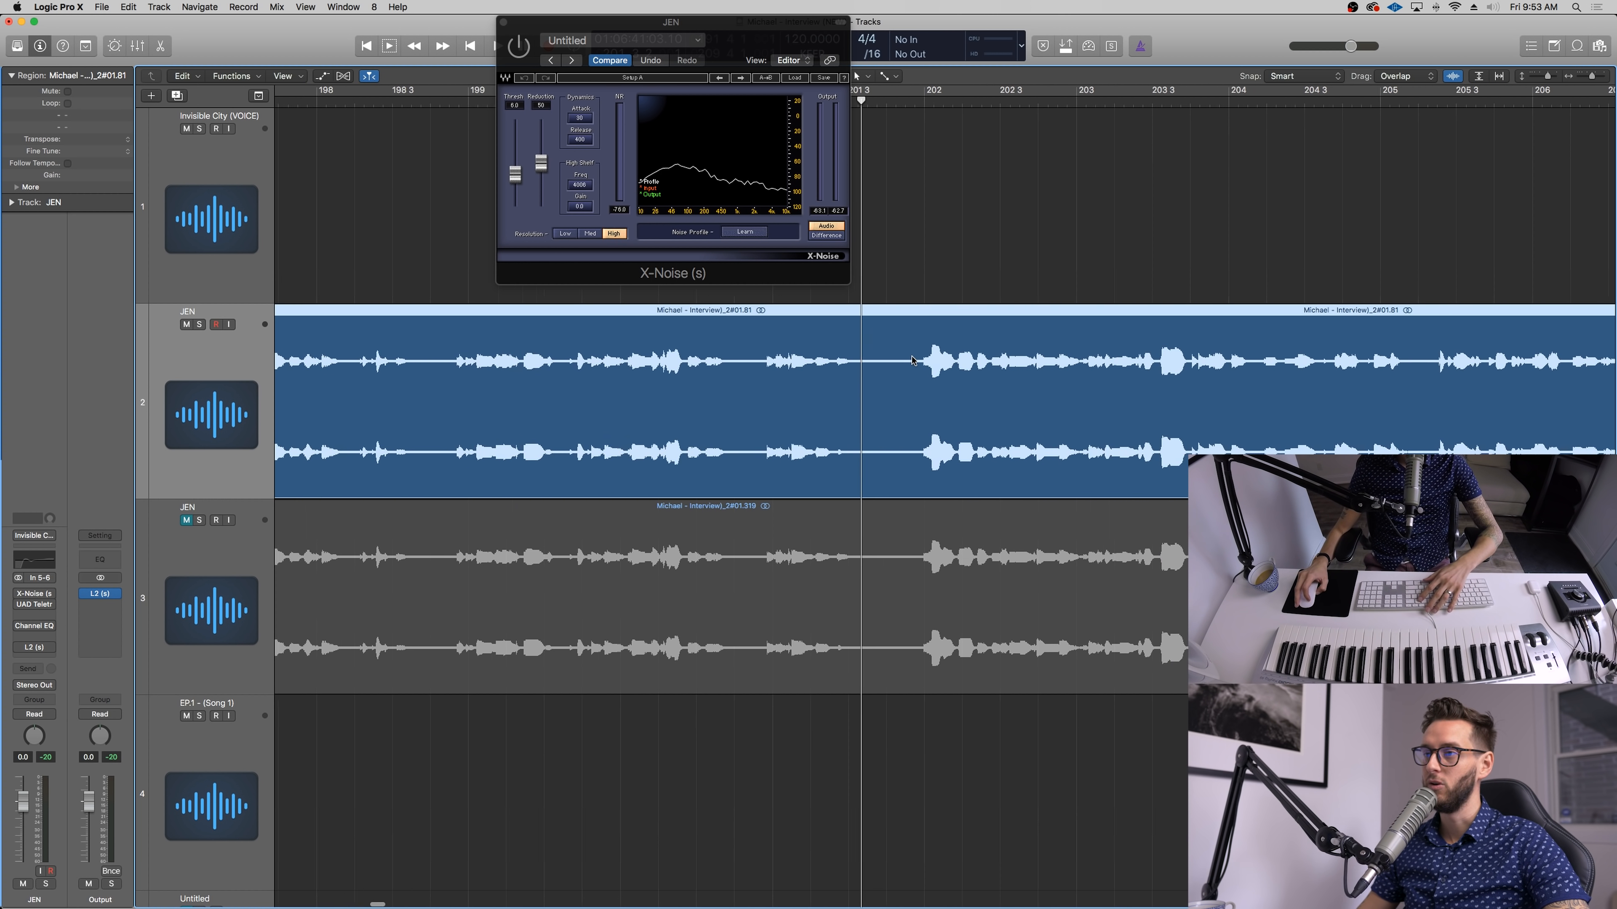
{"action": "left_click_drag", "start_coordinate": [751, 250], "coordinate": [685, 255]}
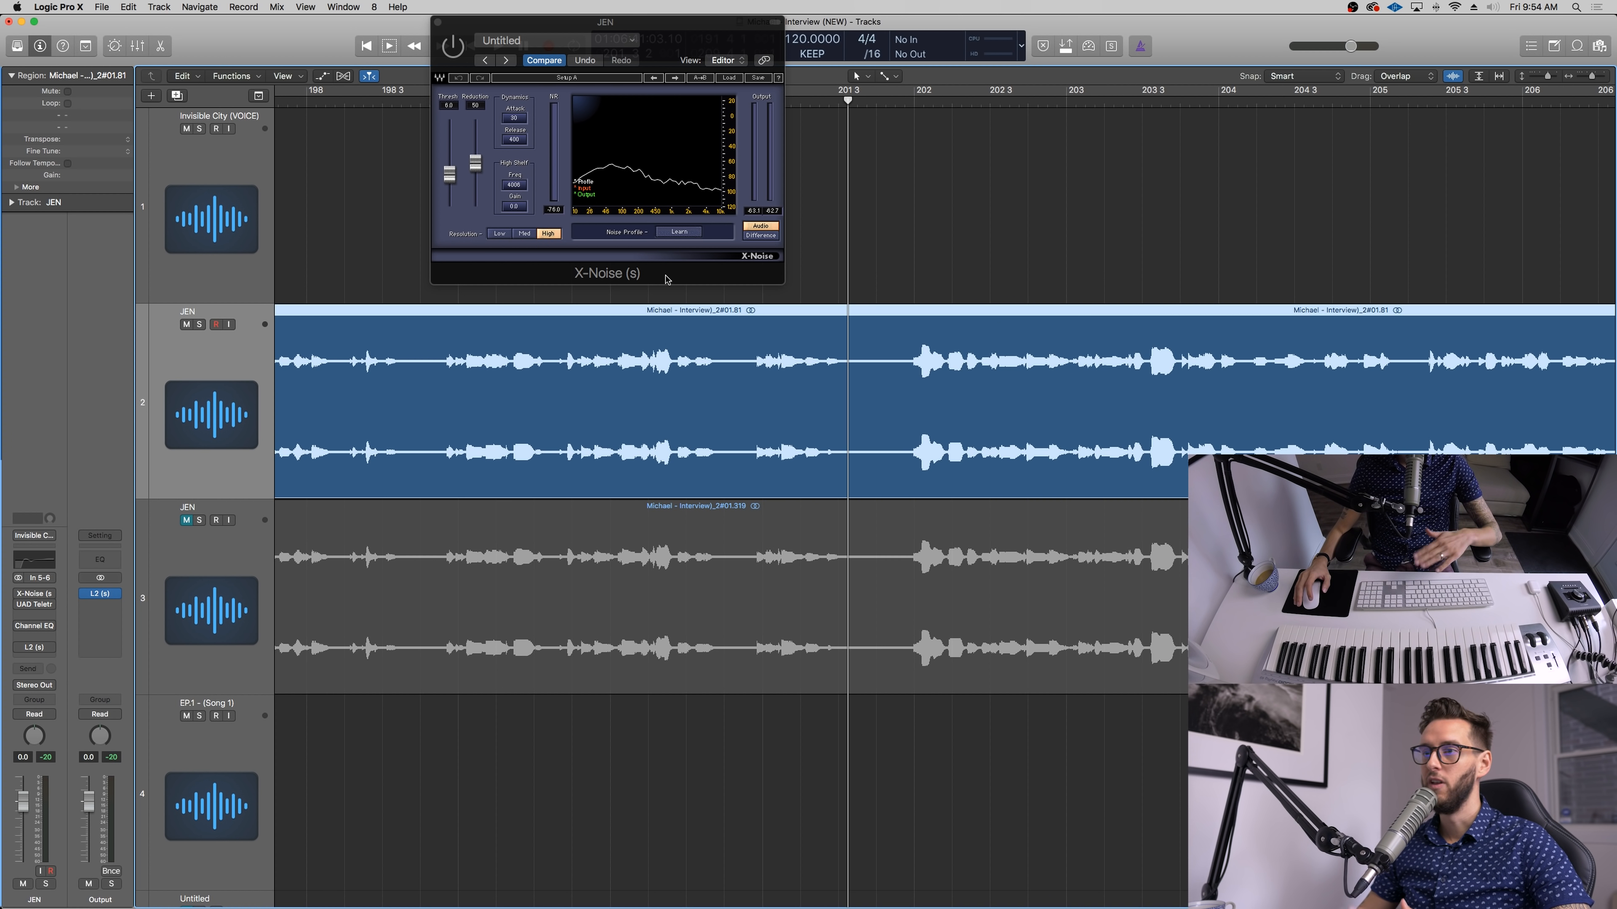
{"action": "key", "text": "space"}
{"action": "left_click", "coordinate": [679, 233]}
{"action": "key", "text": "space"}
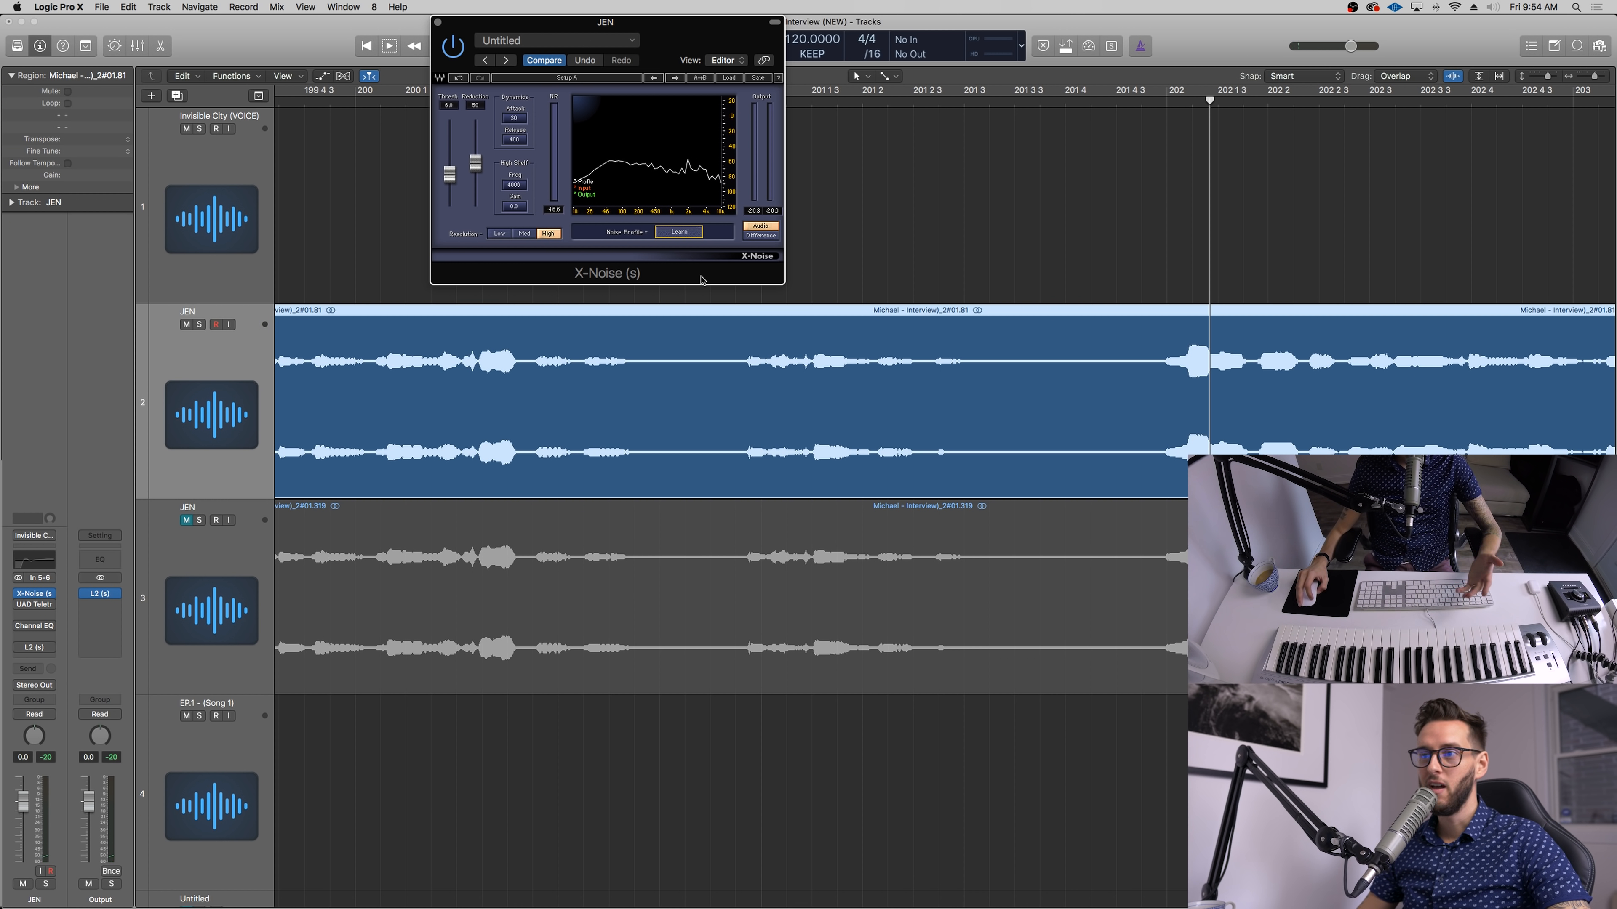
{"action": "left_click_drag", "start_coordinate": [448, 177], "coordinate": [449, 171]}
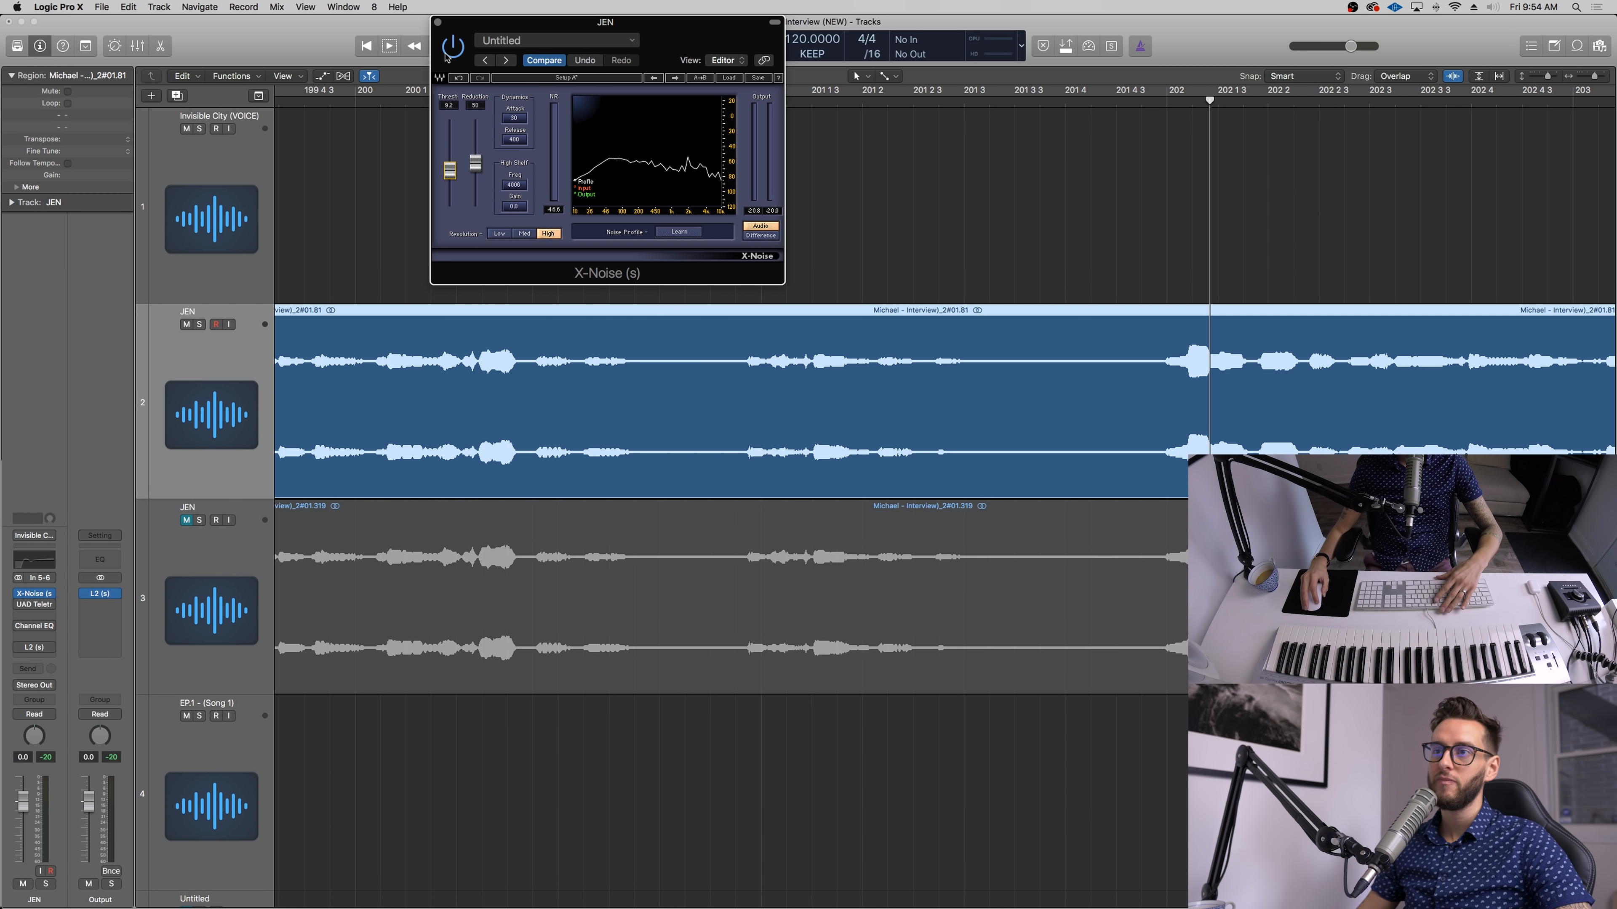
{"action": "left_click", "coordinate": [438, 22]}
Step: Select all regions on track 2 and turn the cycle range back on for the voice section
{"action": "left_click_drag", "start_coordinate": [974, 212], "coordinate": [920, 214]}
{"action": "key", "text": "super+Left"}
{"action": "key", "text": "super+Left"}
{"action": "key", "text": "super+Left"}
{"action": "key", "text": "super+Left"}
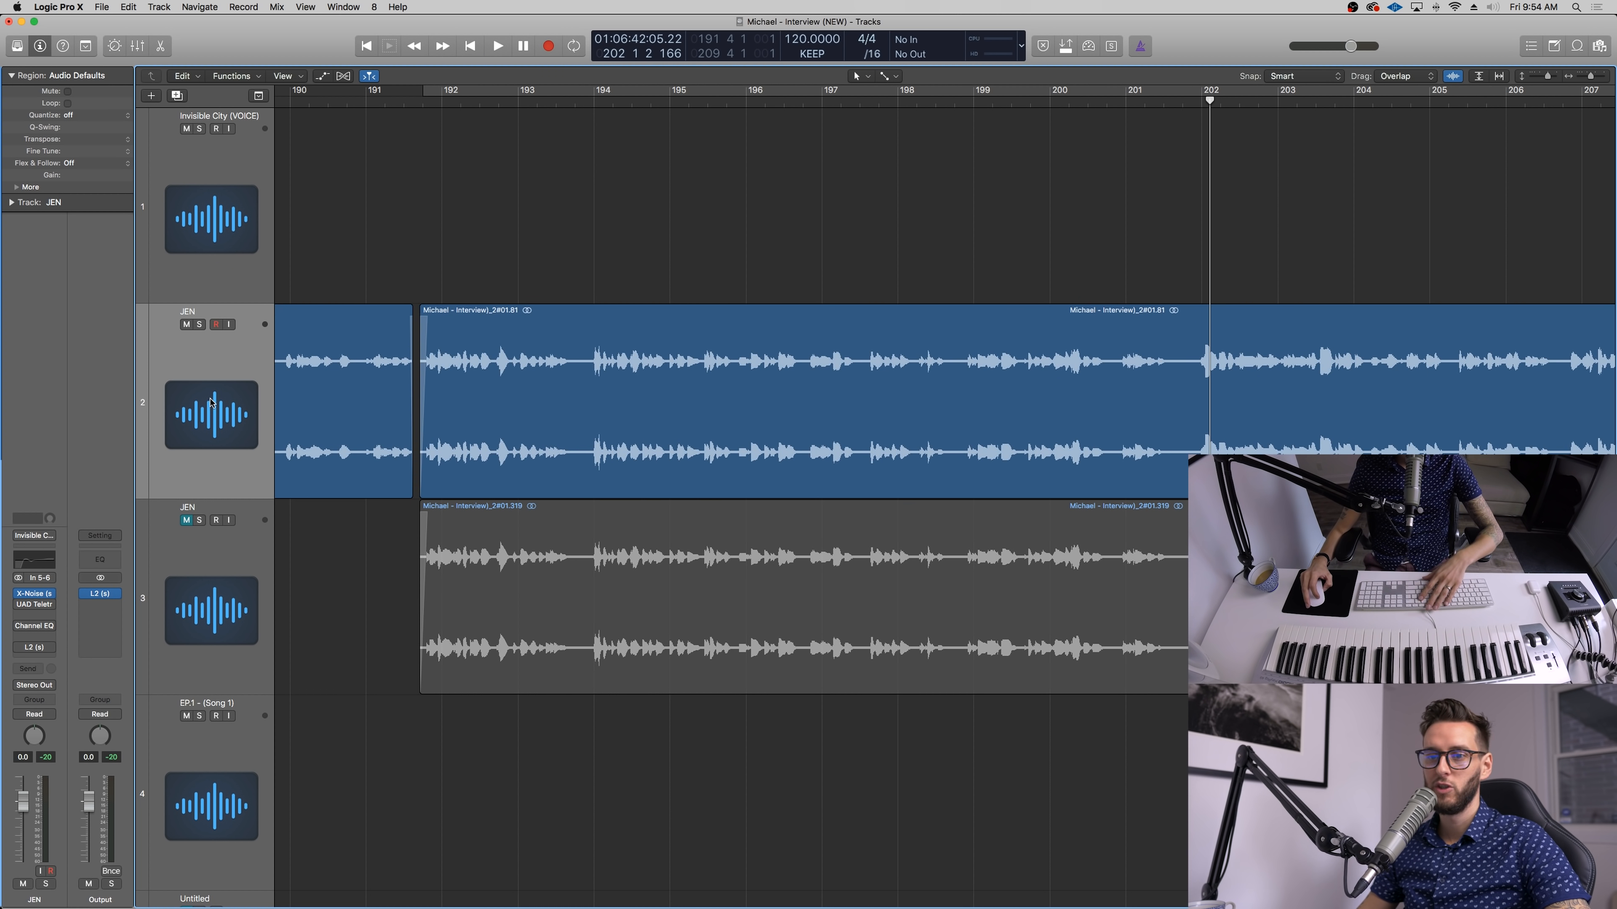
{"action": "left_click", "coordinate": [213, 403]}
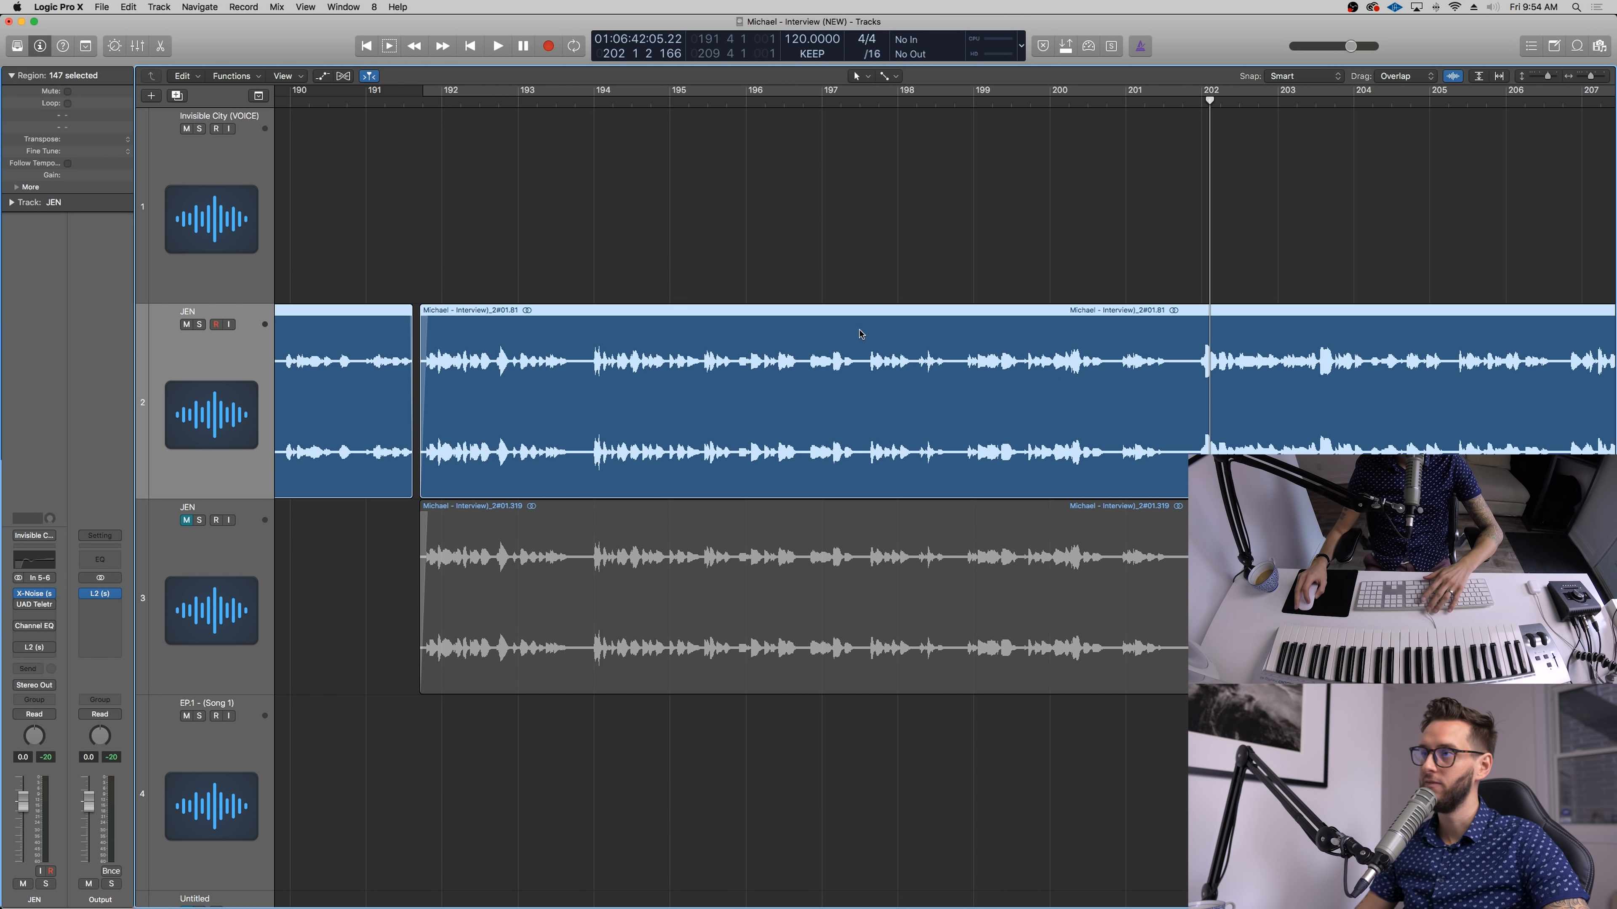
{"action": "left_click", "coordinate": [1005, 94]}
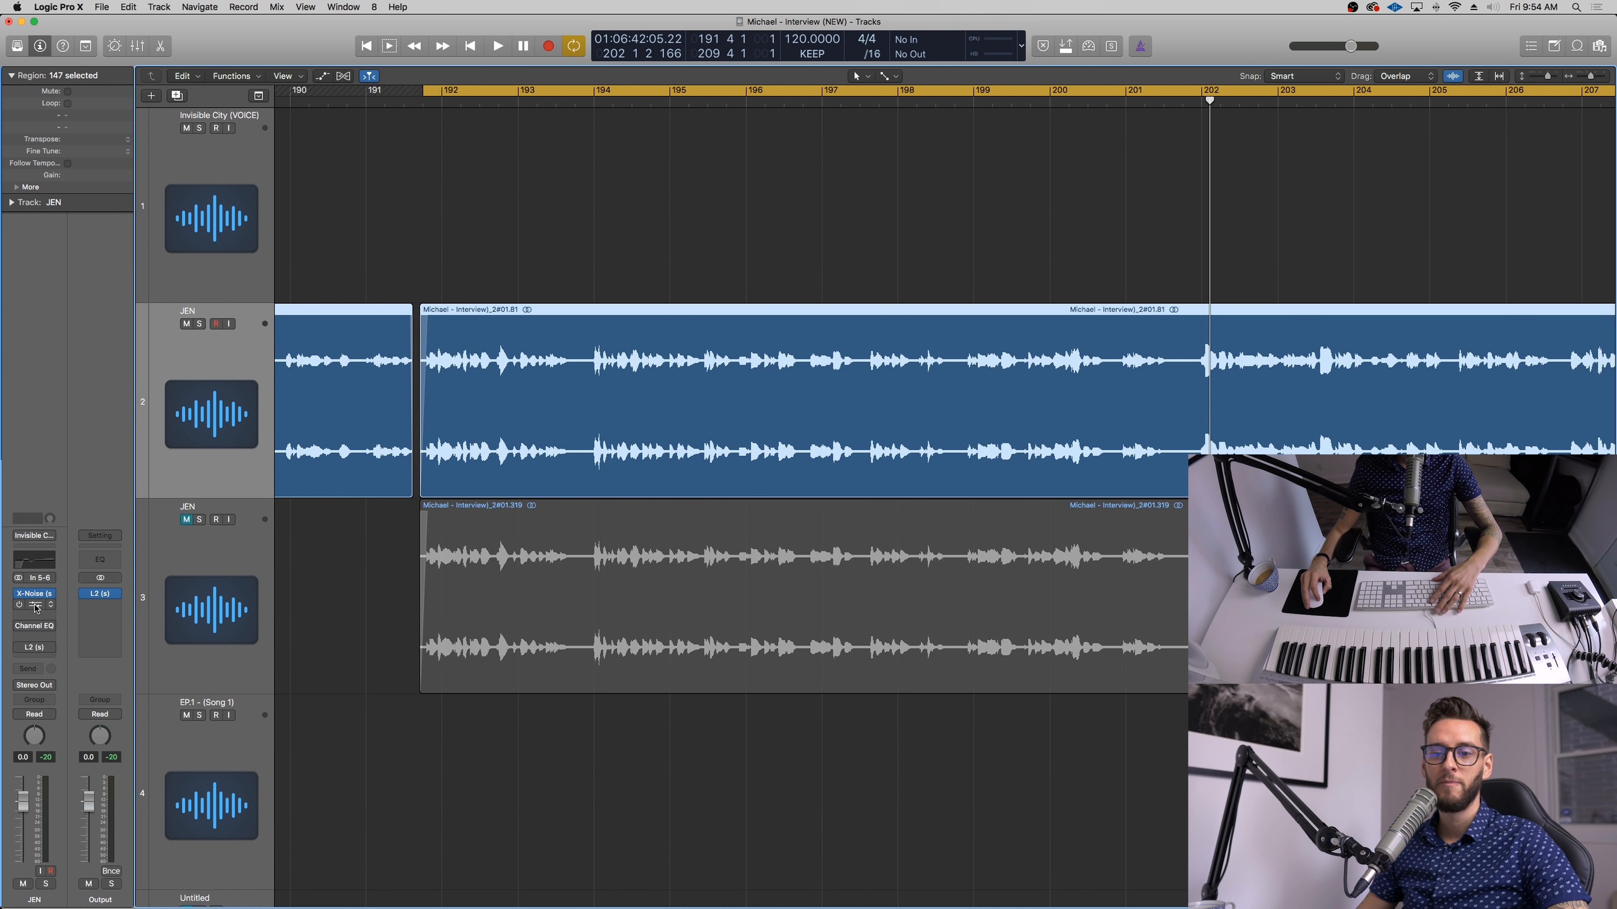
Step: Enable and open the UAD Teletronix LA-2A on track 2's voice channel, then play the cycled section and reset the channel's peak level
{"action": "left_click", "coordinate": [26, 610]}
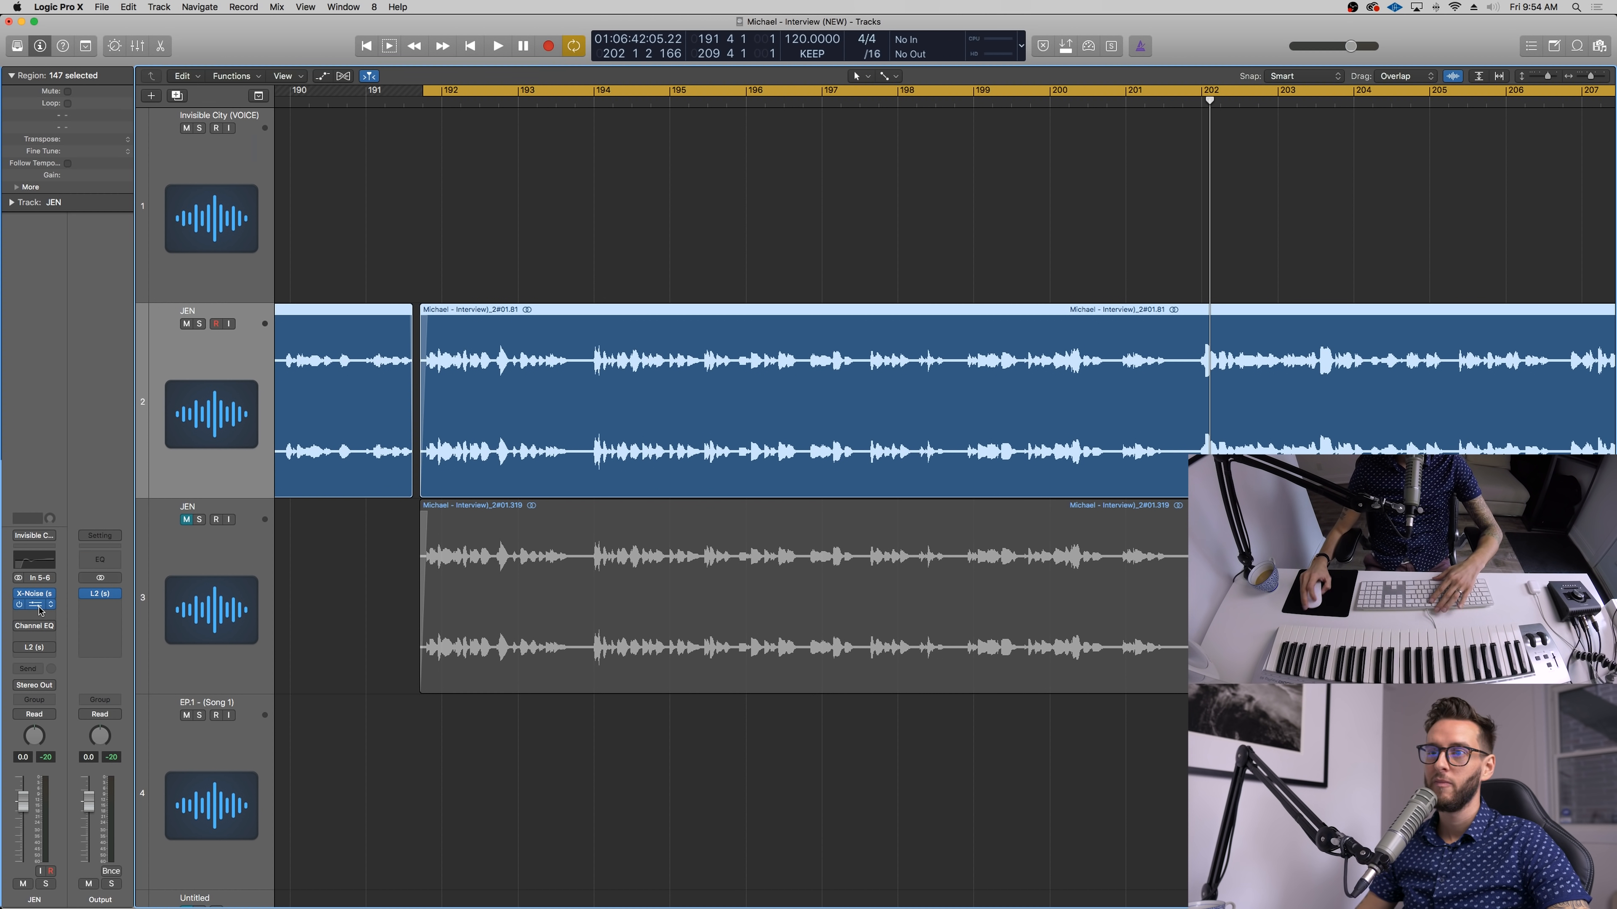
{"action": "left_click_drag", "start_coordinate": [349, 34], "coordinate": [859, 4]}
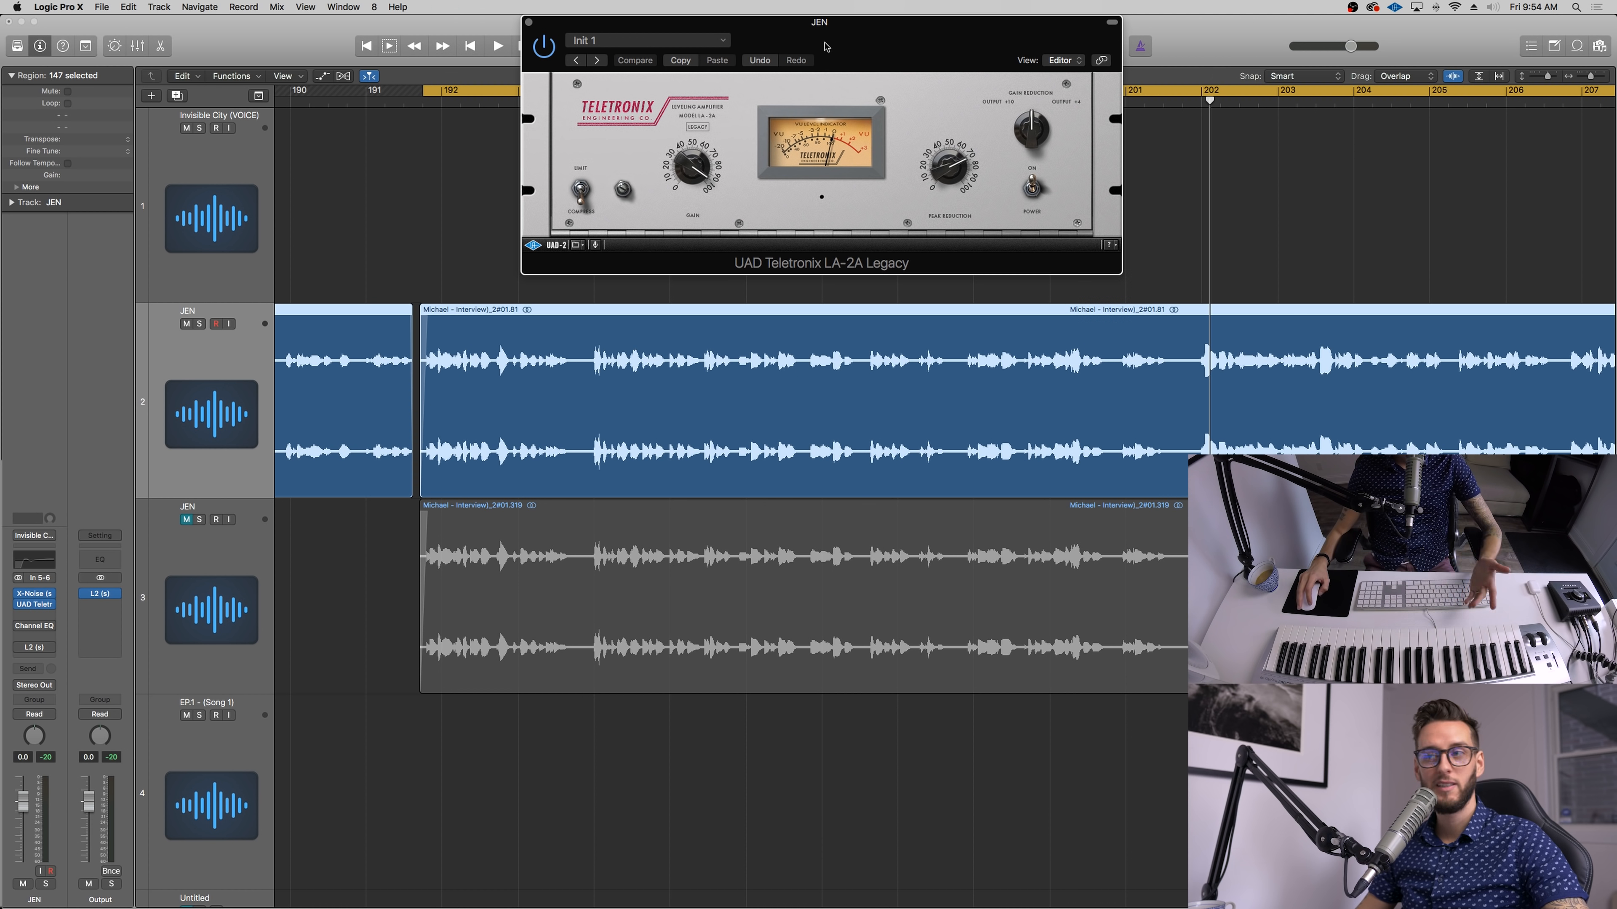
{"action": "key", "text": "space"}
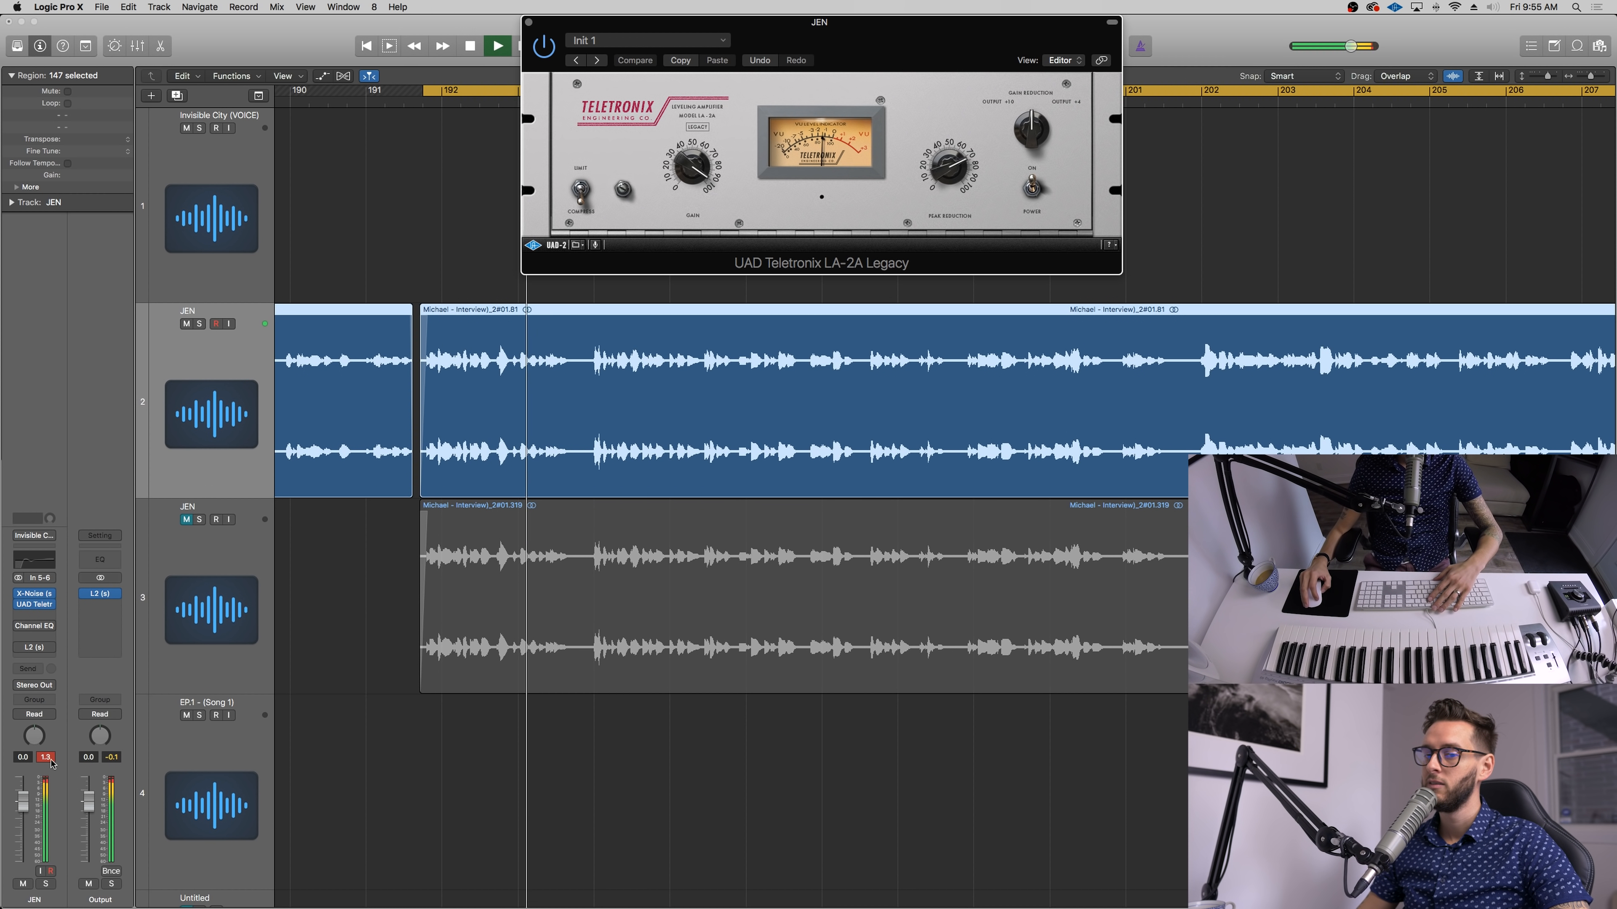
{"action": "left_click", "coordinate": [47, 762]}
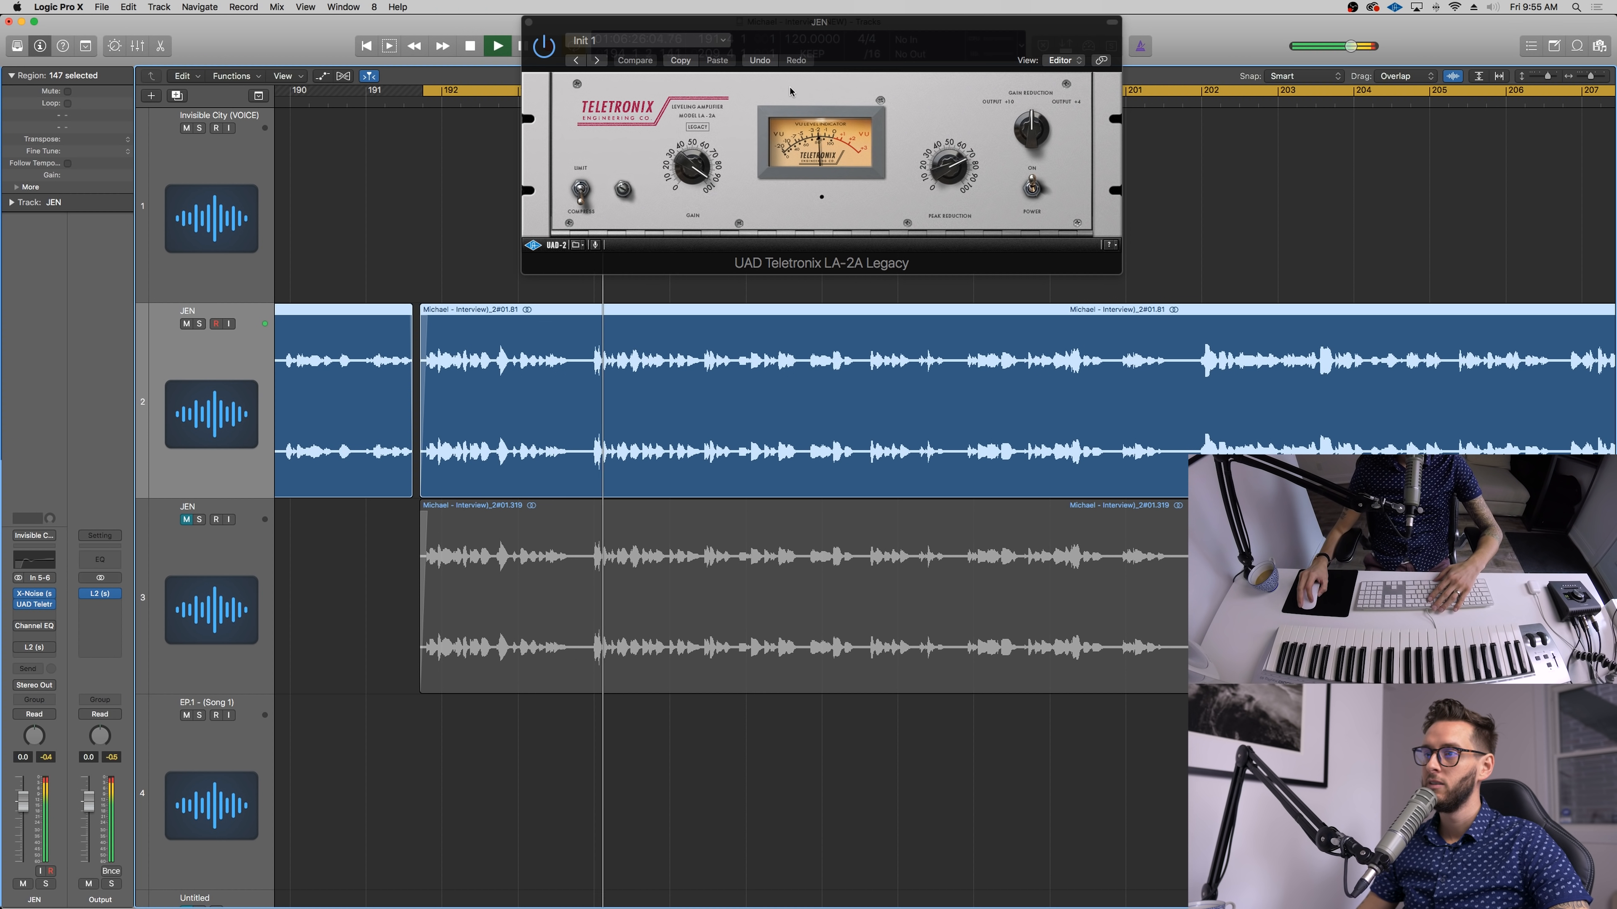
{"action": "key", "text": "space"}
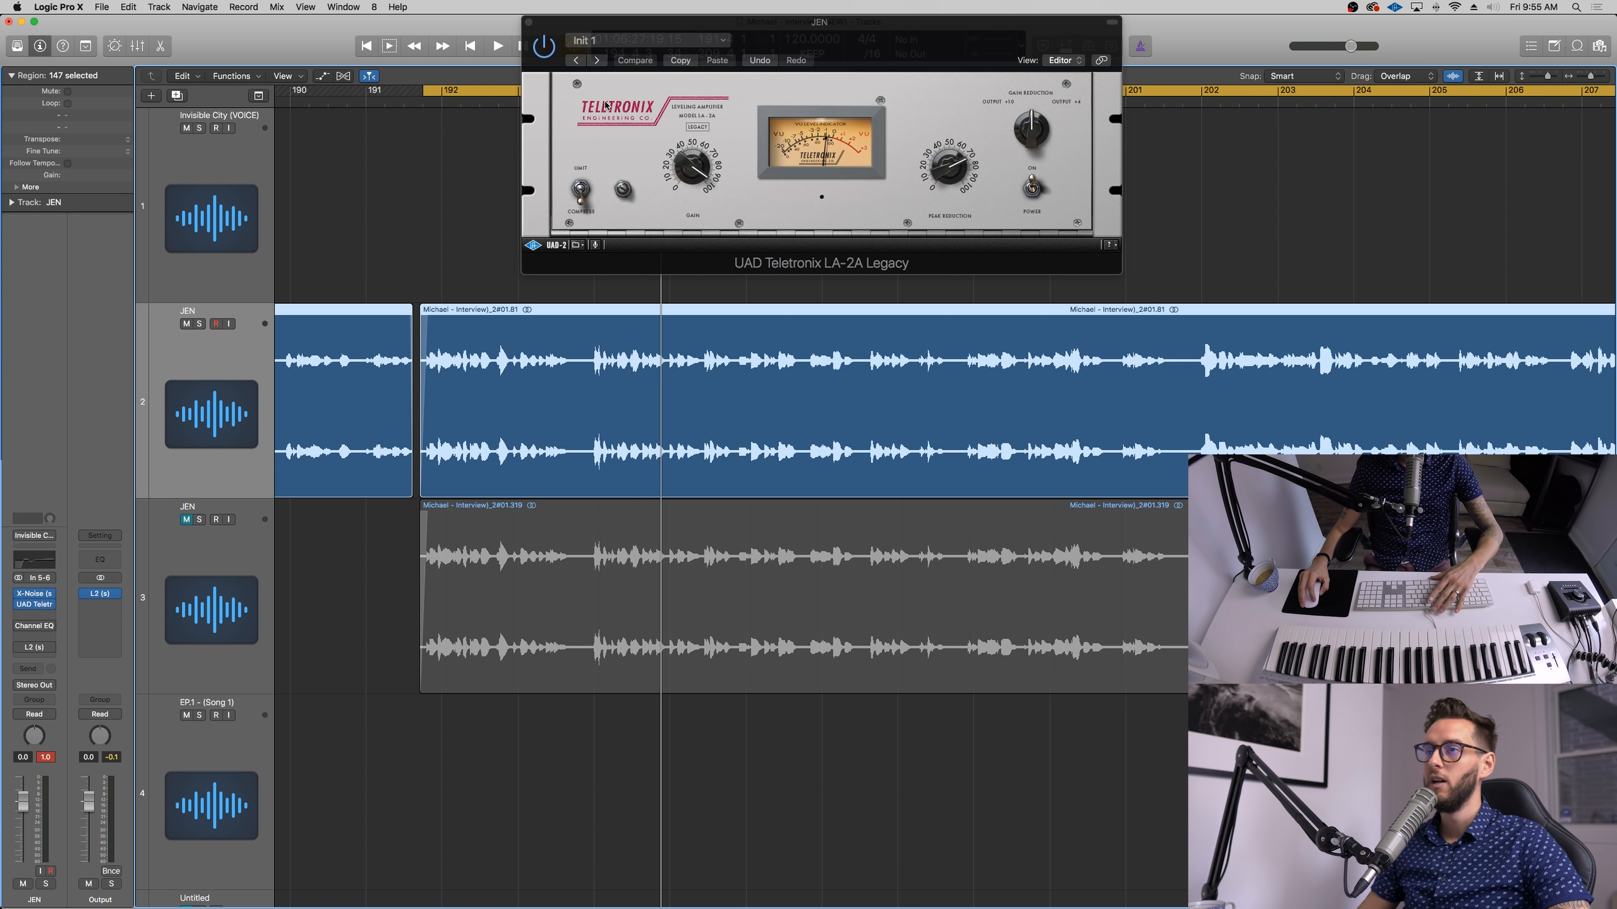
Step: Audition the cycled voice section while adjusting the LA-2A's peak reduction, then close the compressor
{"action": "left_click_drag", "start_coordinate": [667, 30], "coordinate": [603, 30]}
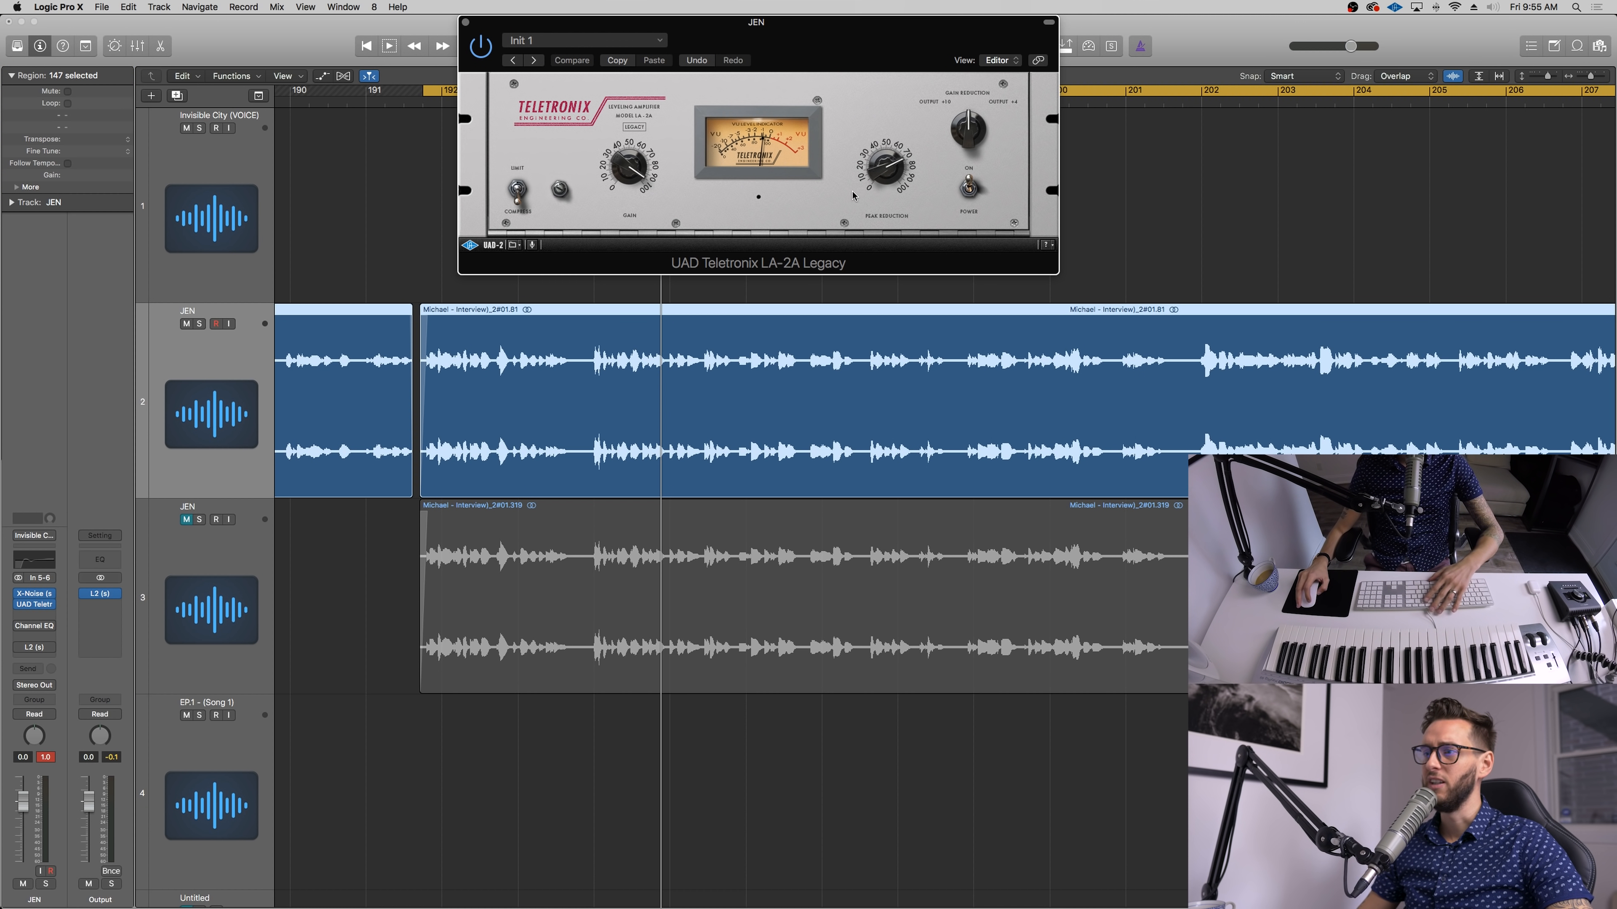
{"action": "key", "text": "space"}
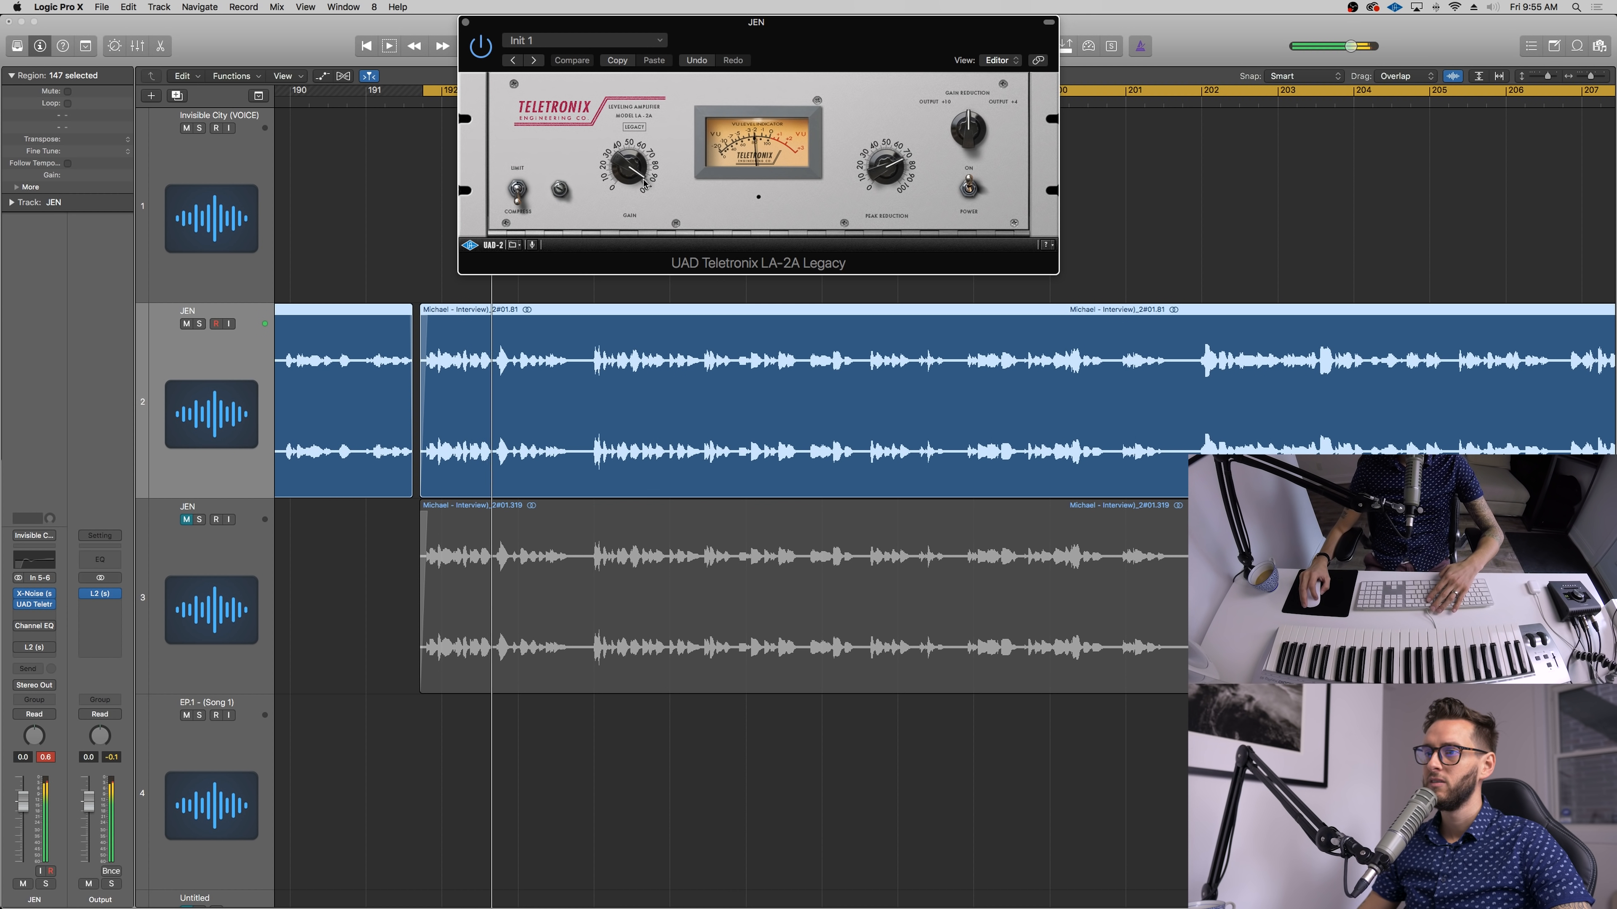
{"action": "key", "text": "space"}
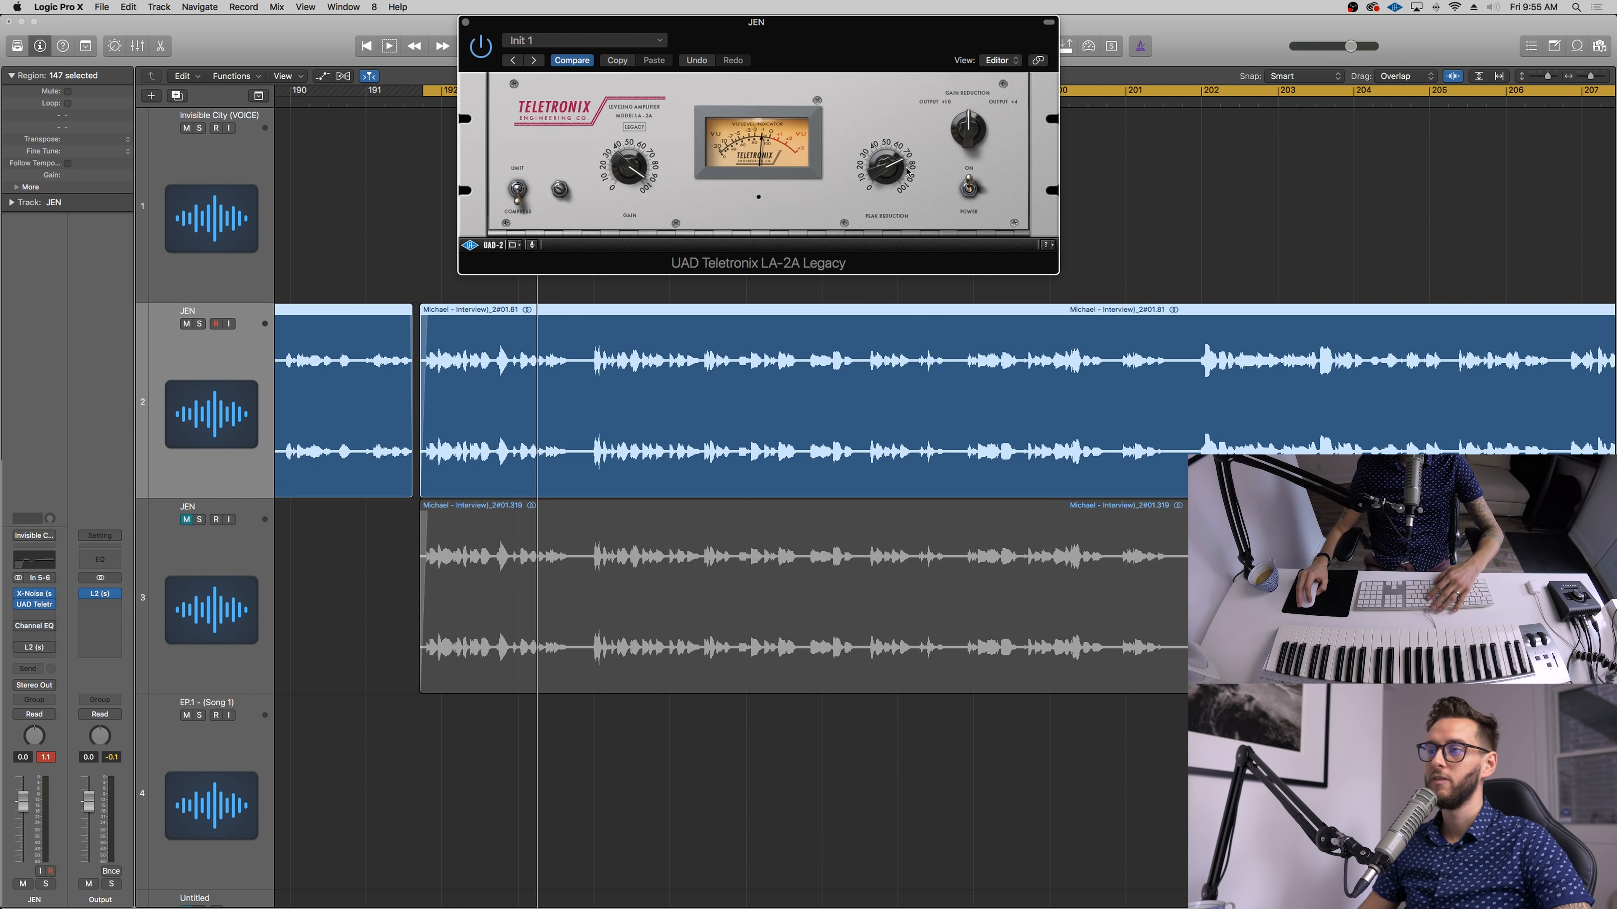
{"action": "key", "text": "space"}
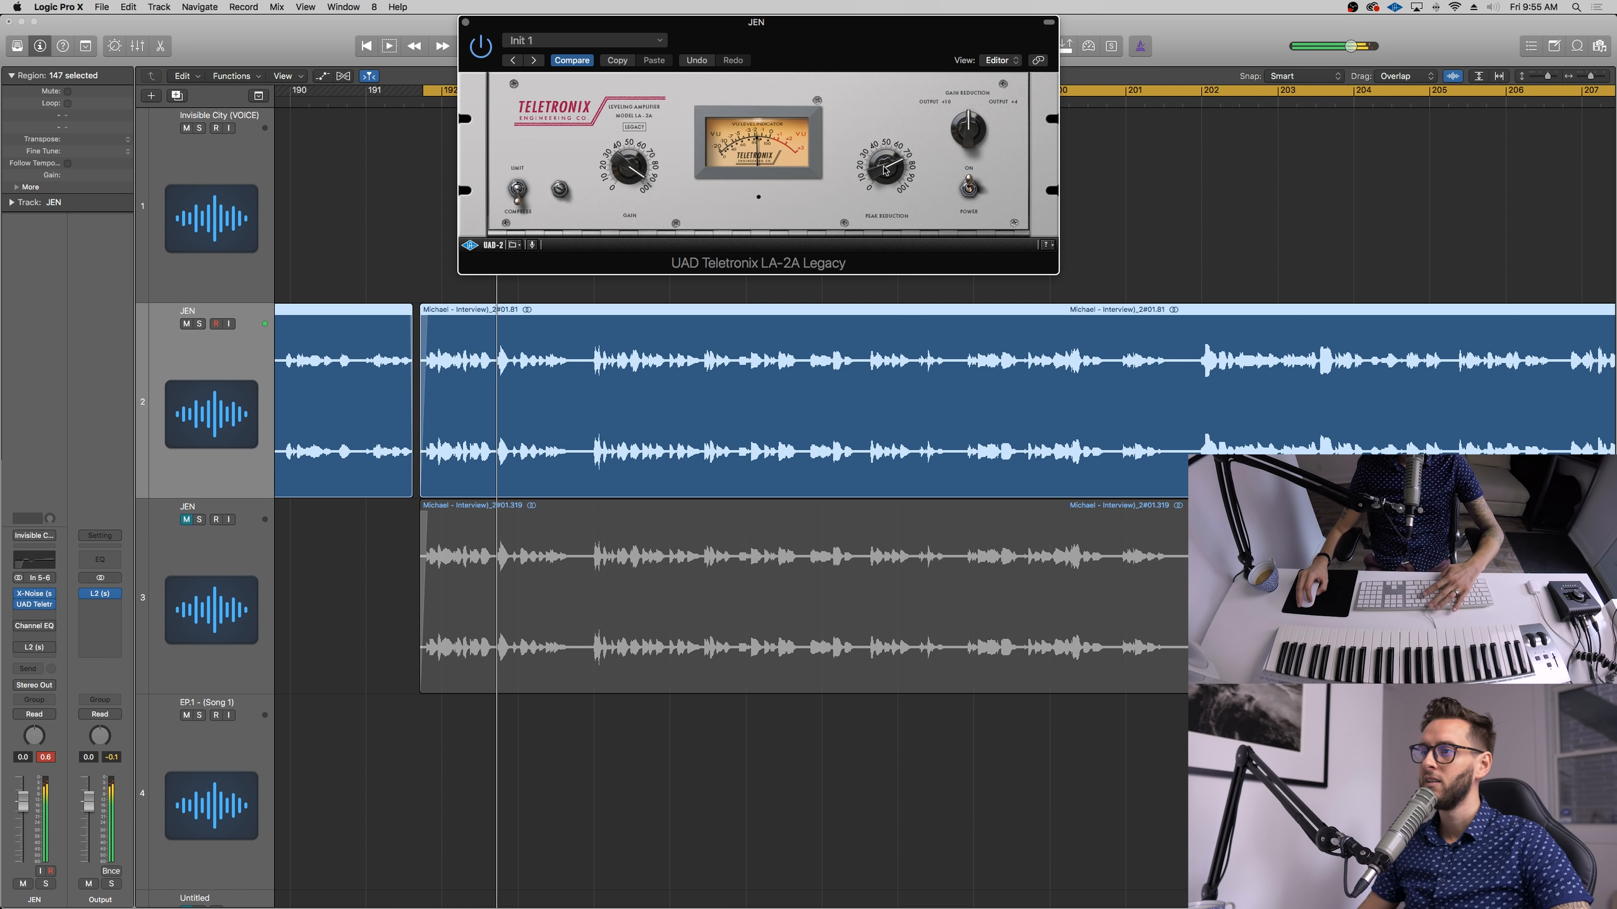
{"action": "left_click_drag", "start_coordinate": [885, 170], "coordinate": [879, 152]}
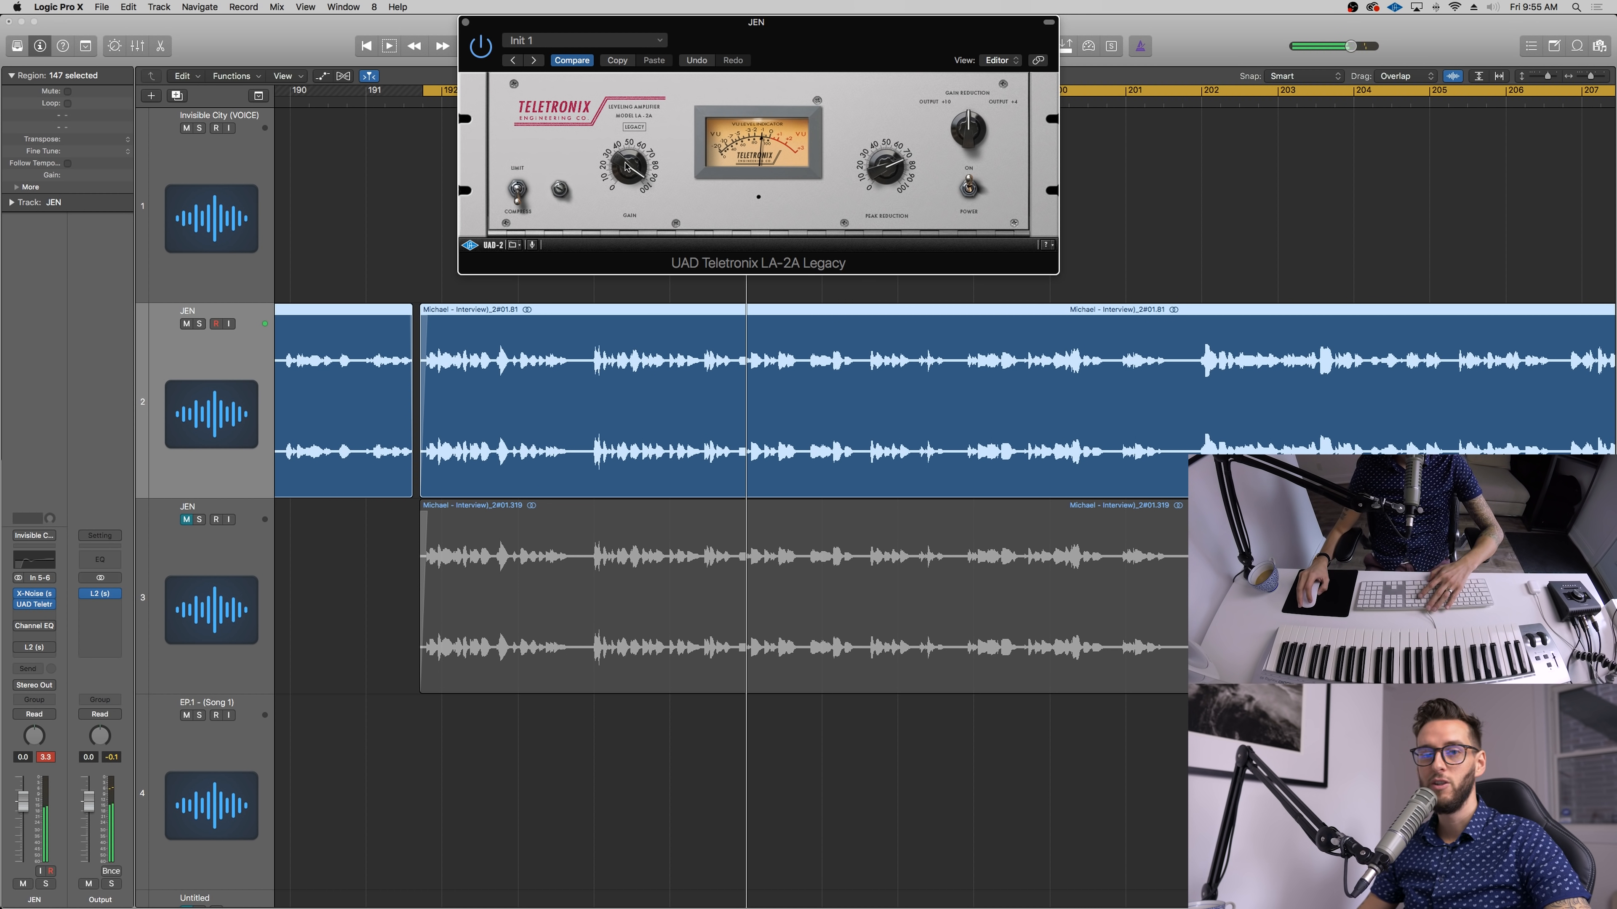
{"action": "left_click", "coordinate": [465, 20]}
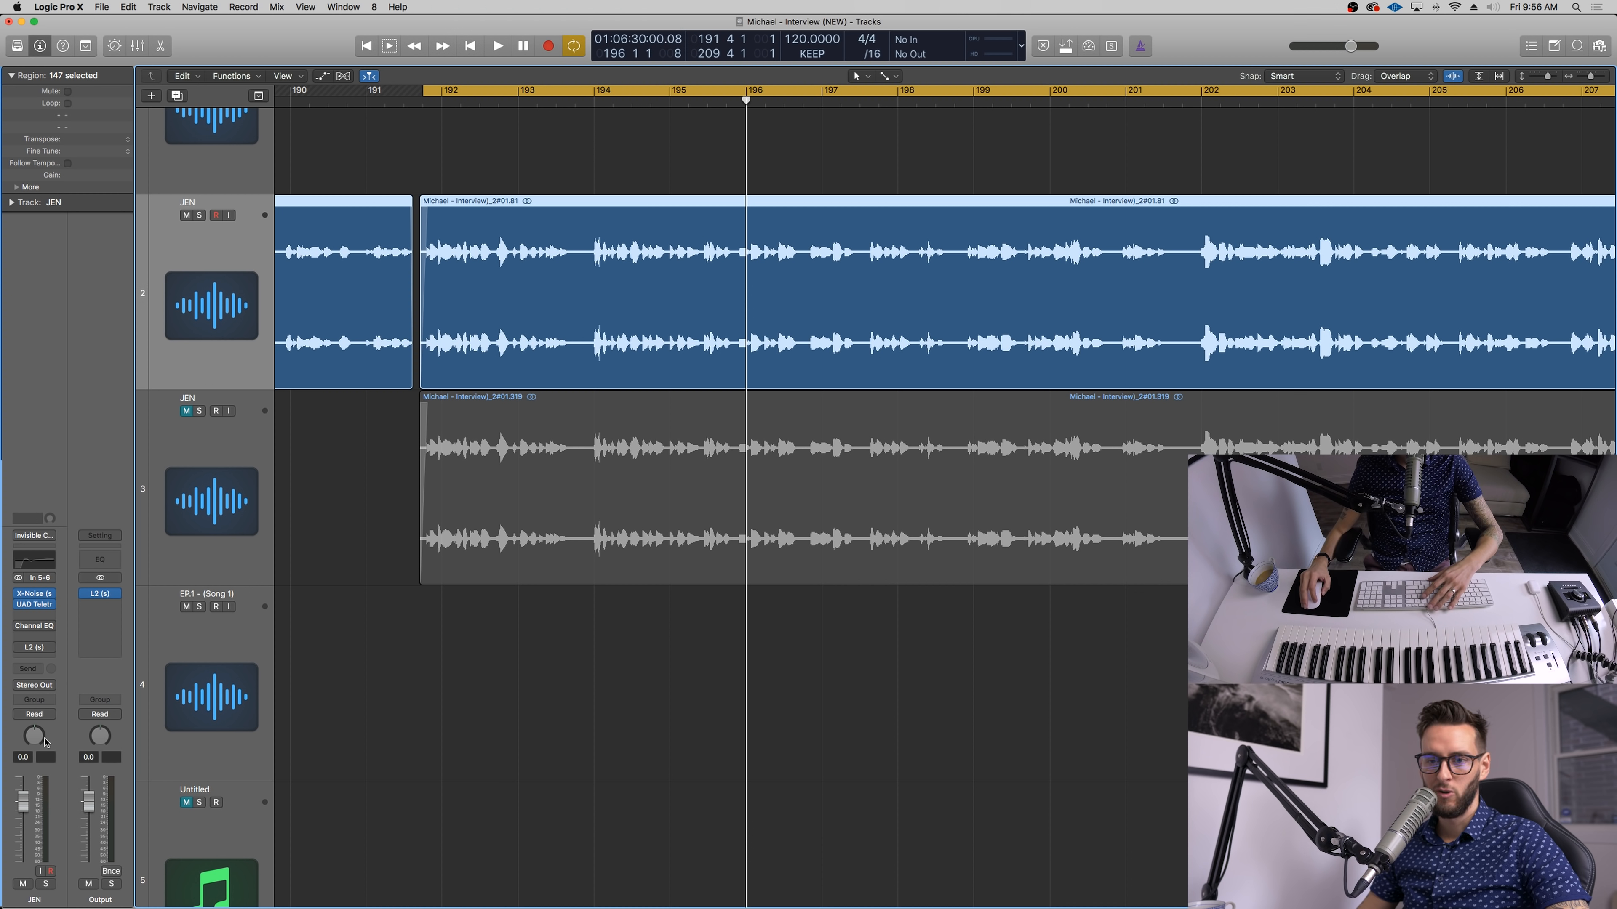
Step: Enable the L2 limiter on track 2's voice channel, play the section through it and go over its threshold and output ceiling
{"action": "mouse_move", "coordinate": [19, 648]}
{"action": "left_click", "coordinate": [19, 647]}
{"action": "left_click", "coordinate": [35, 647]}
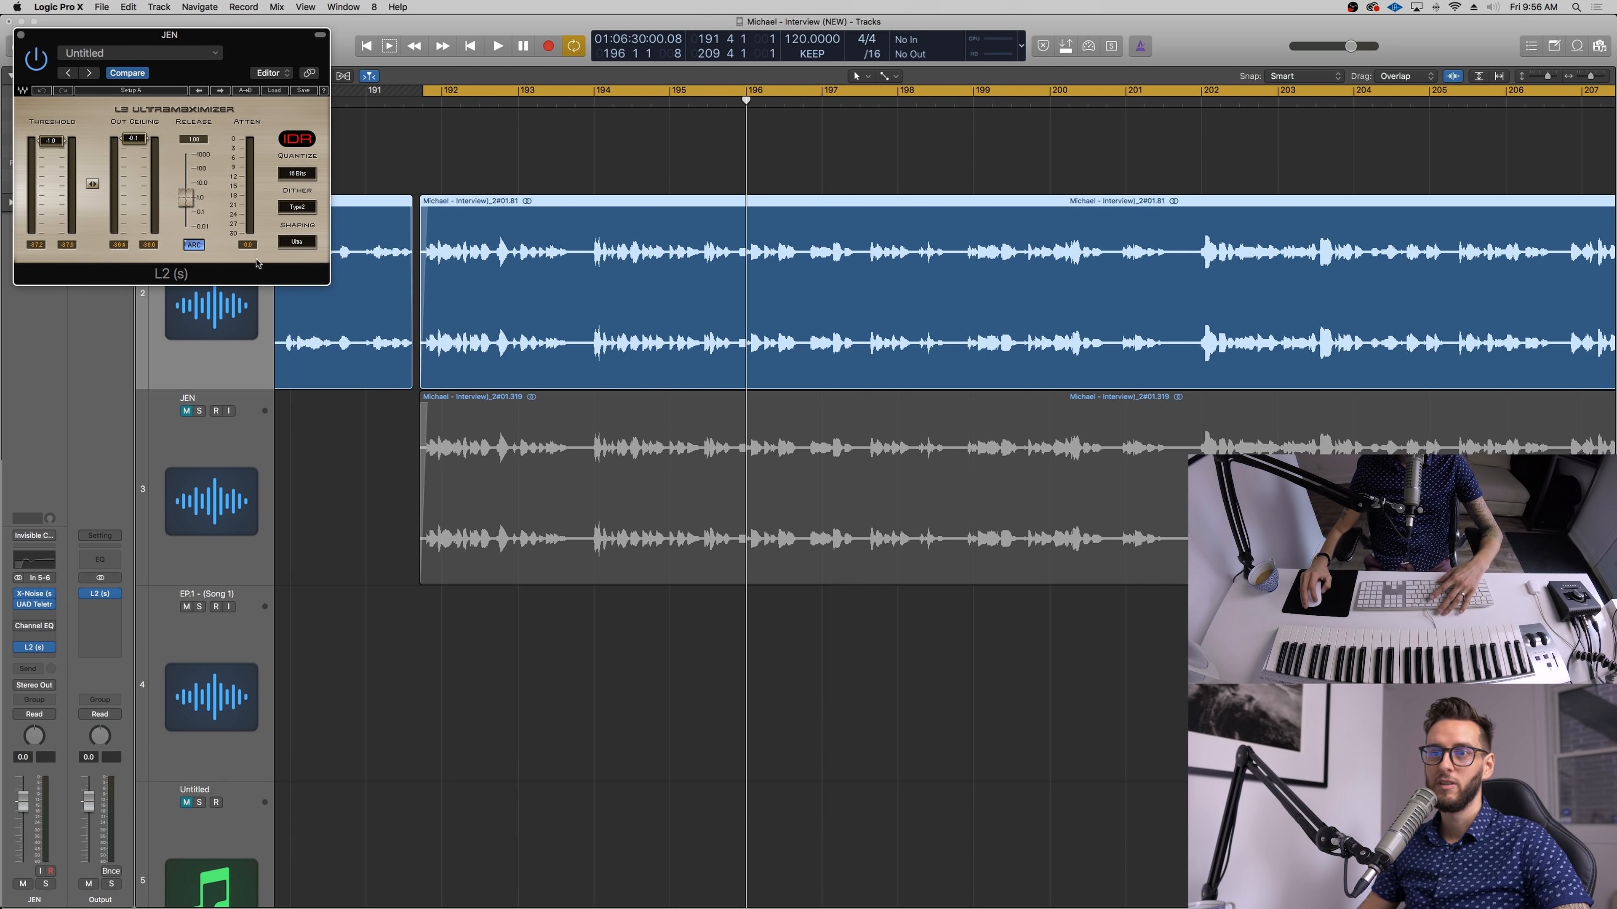
{"action": "left_click_drag", "start_coordinate": [100, 29], "coordinate": [329, 15]}
{"action": "key", "text": "space"}
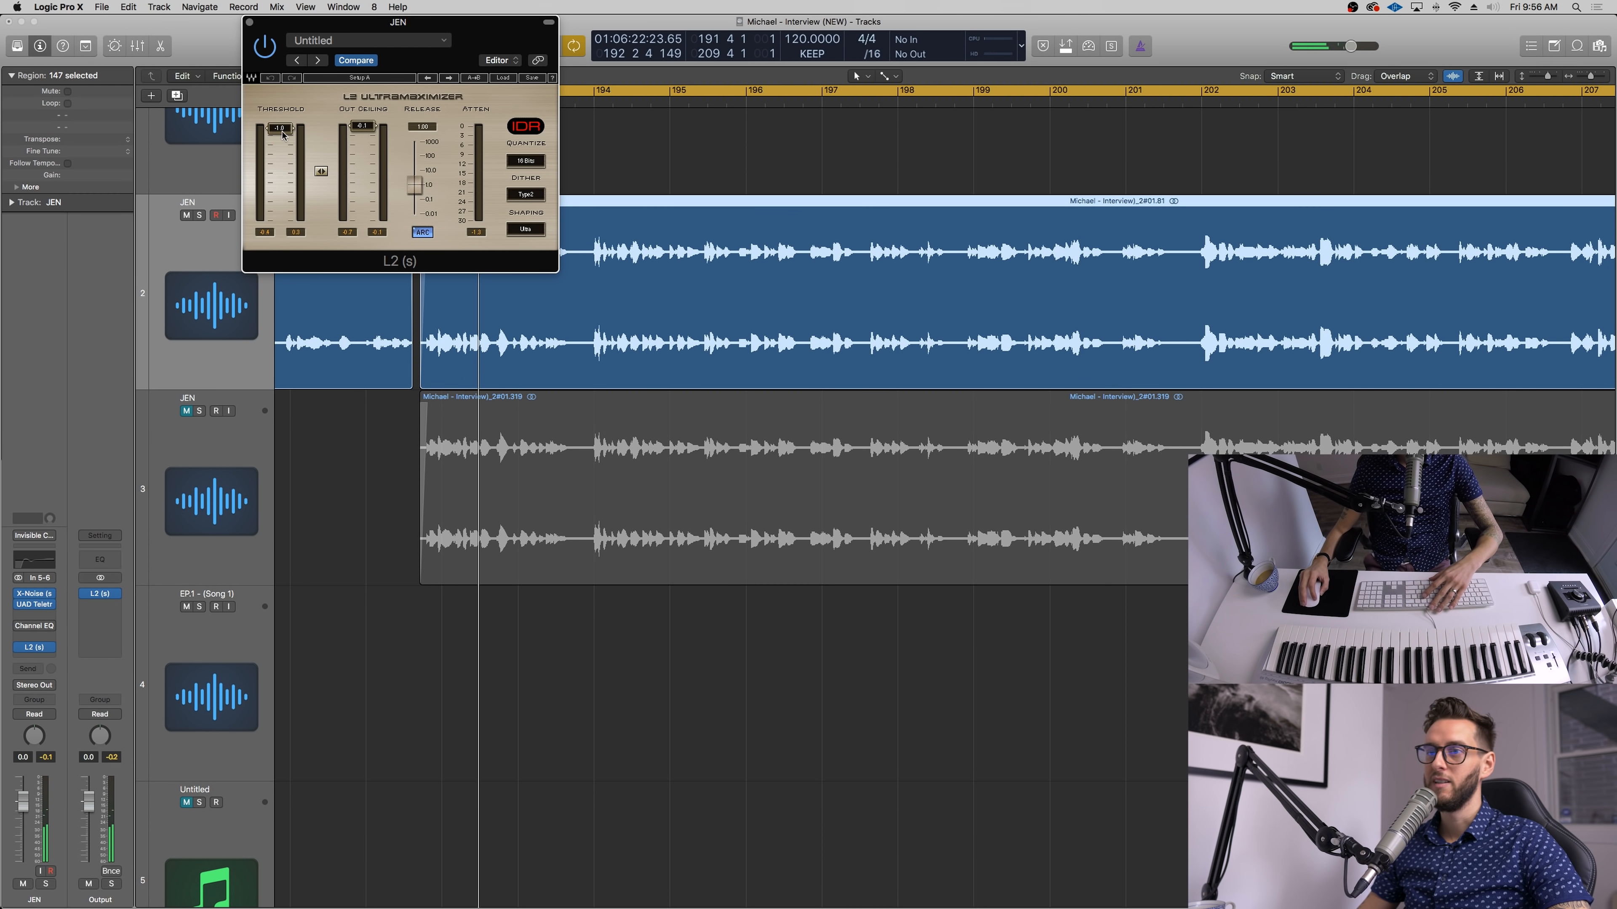
{"action": "left_click_drag", "start_coordinate": [363, 127], "coordinate": [366, 133]}
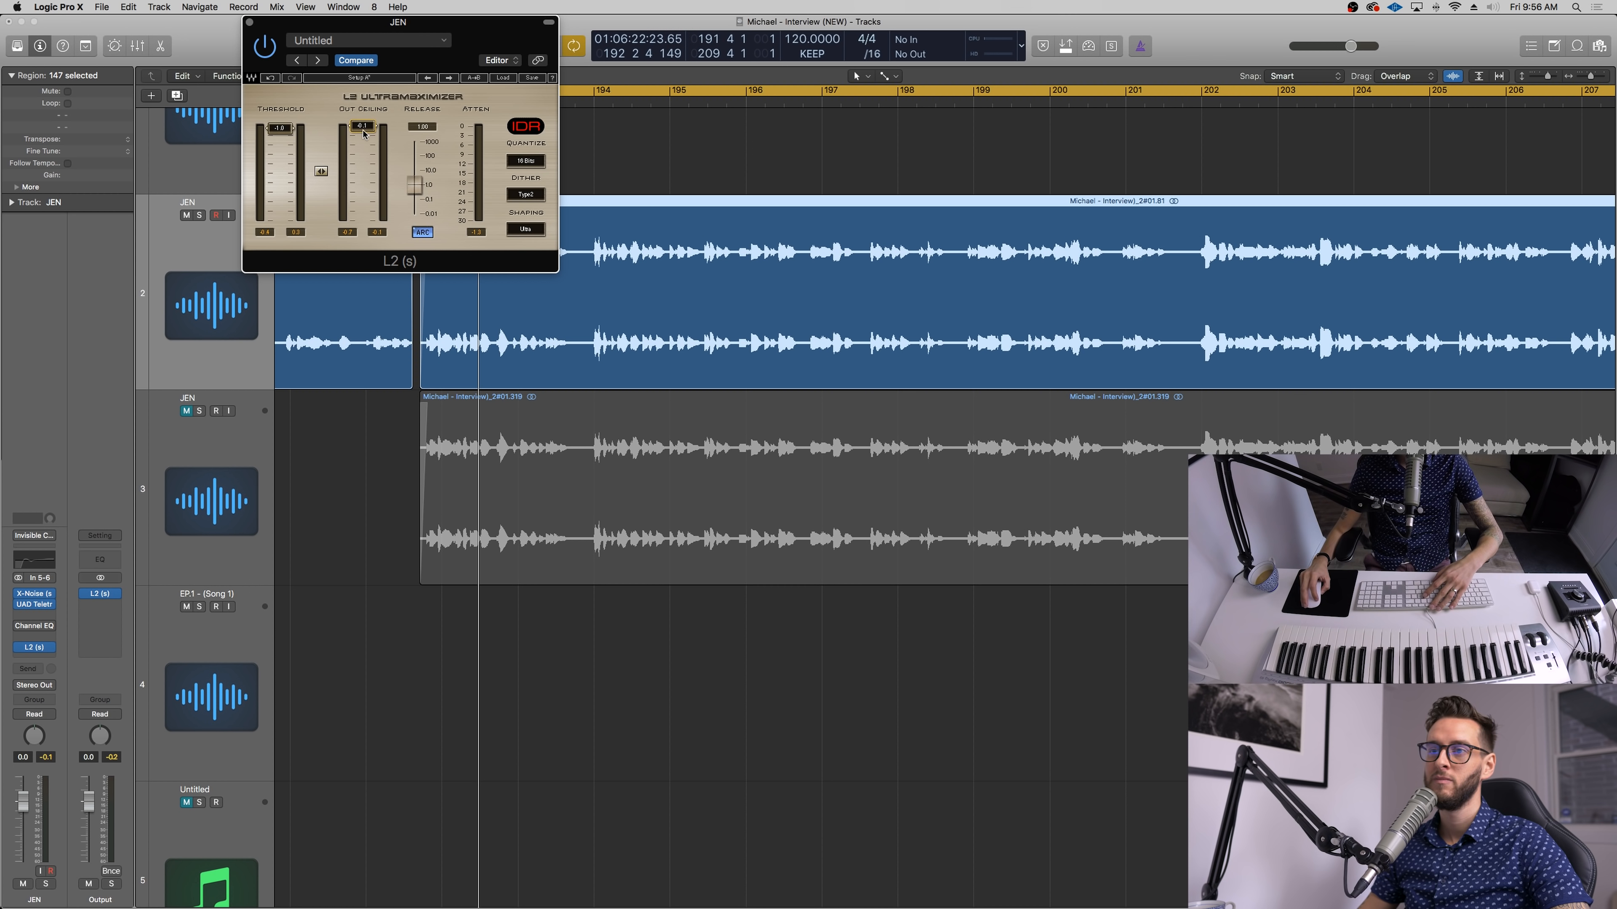
{"action": "left_click_drag", "start_coordinate": [285, 132], "coordinate": [285, 134]}
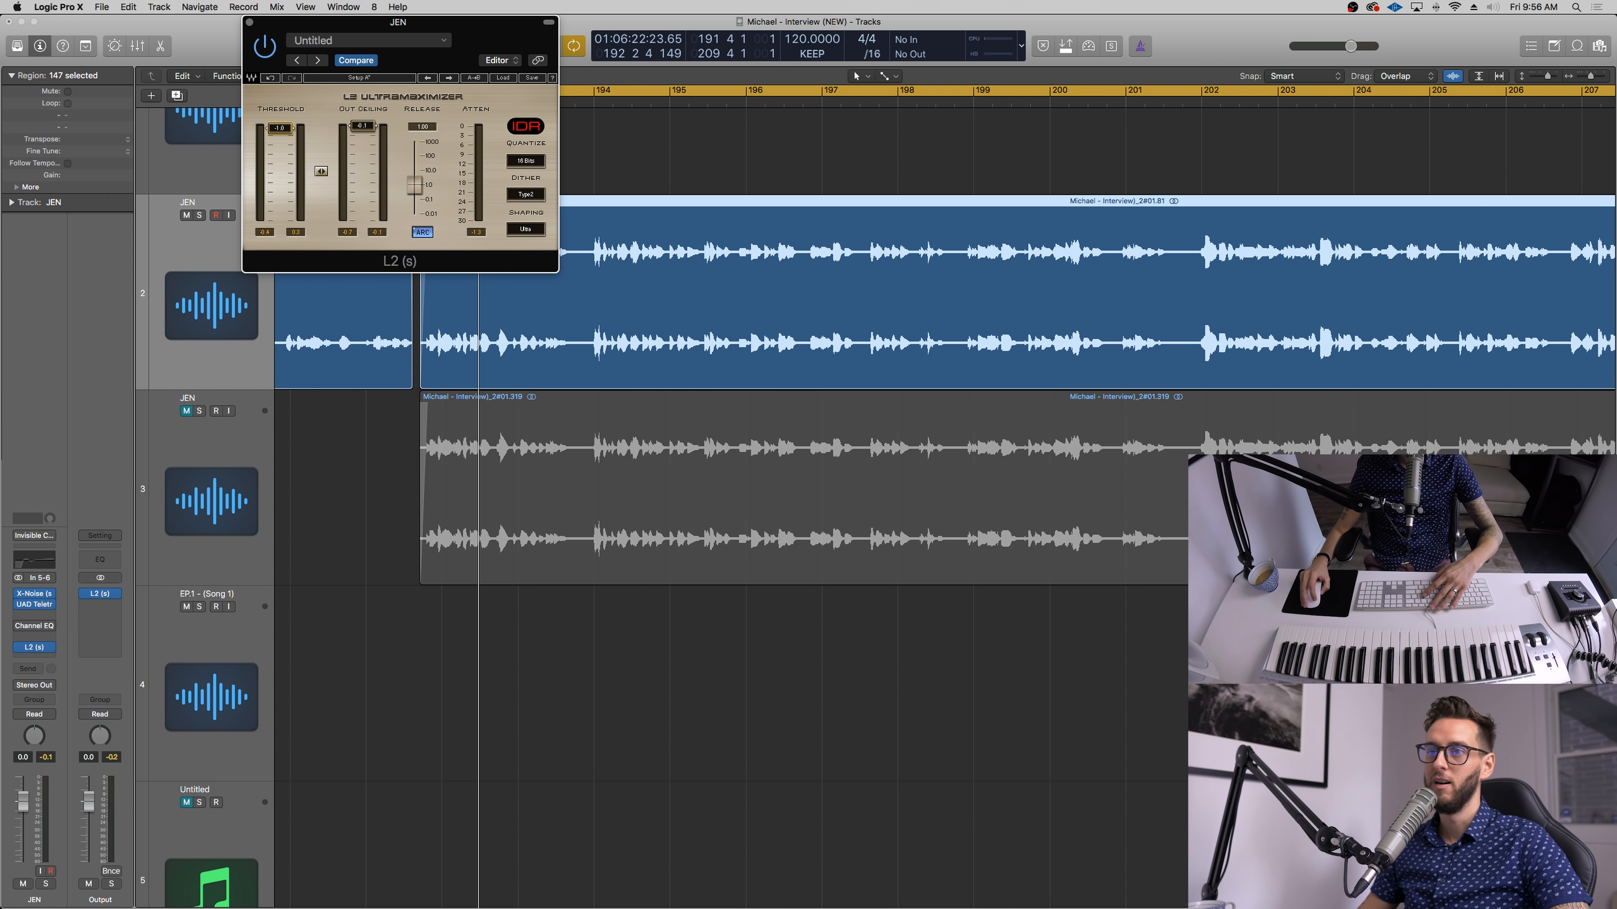
{"action": "left_click", "coordinate": [250, 22]}
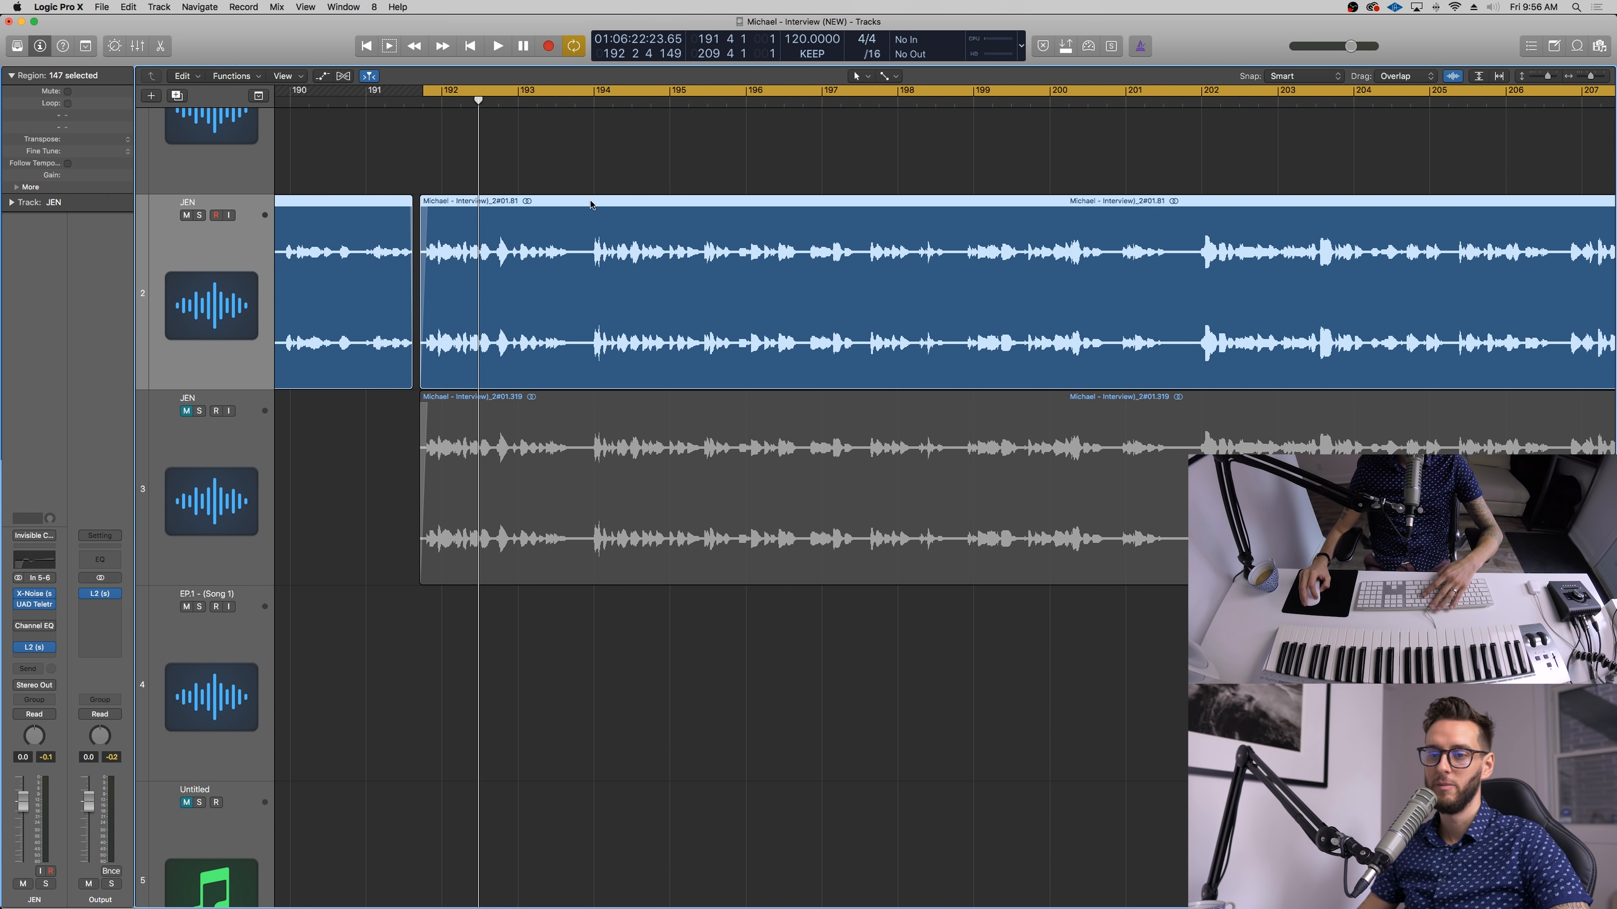
Step: Enable and open the Channel EQ on track 2's voice channel and play the cycled section to compare the sound
{"action": "key", "text": "space"}
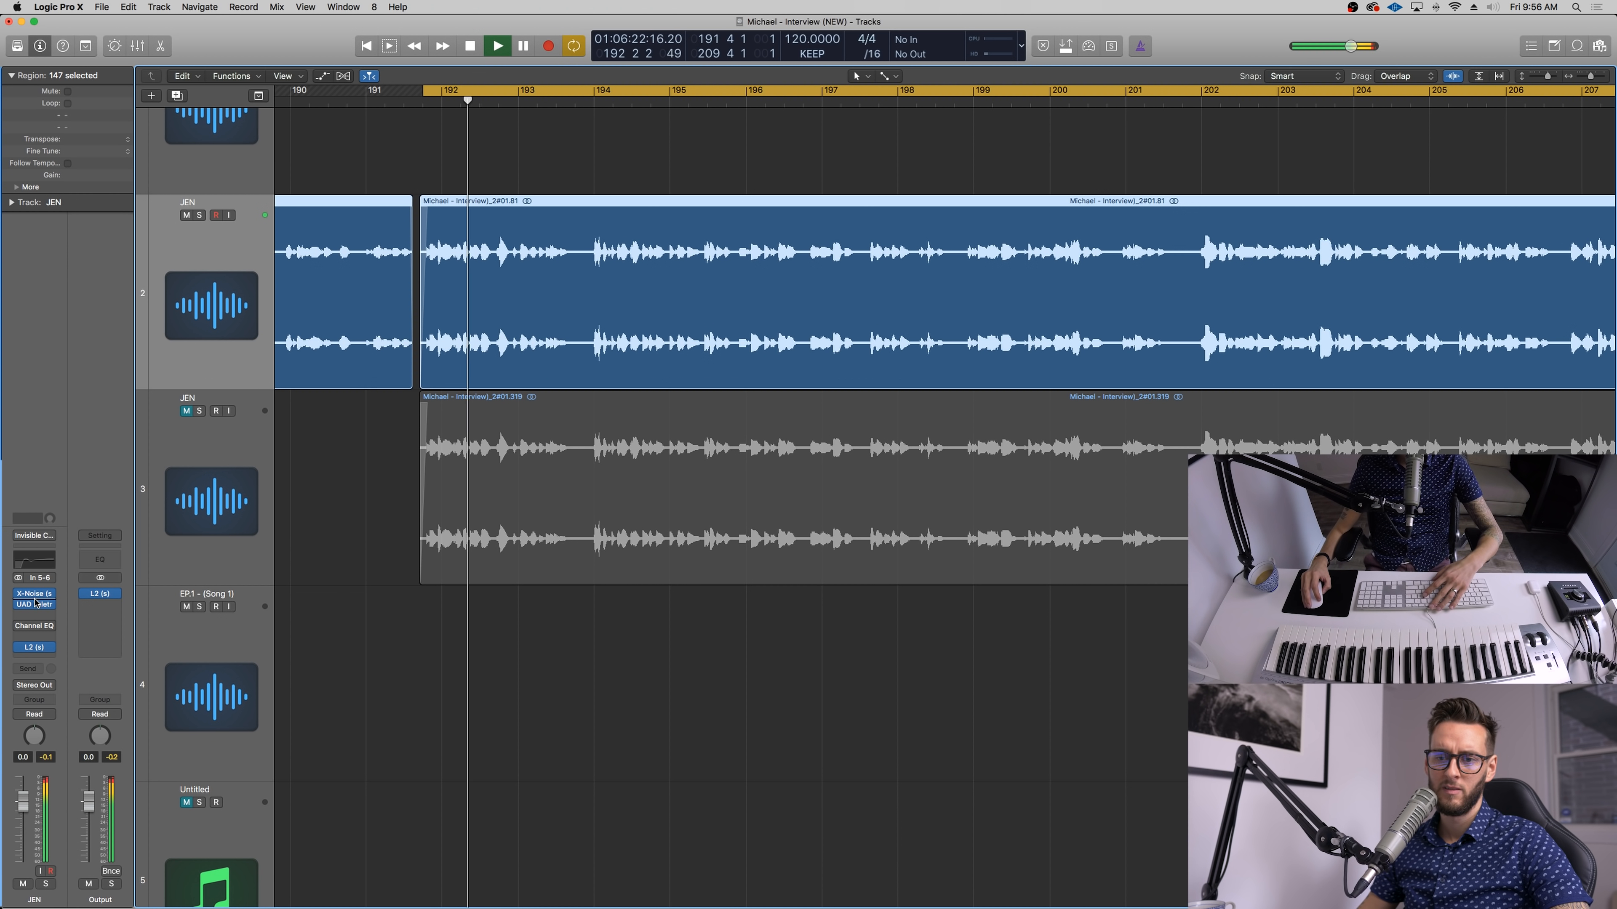
{"action": "key", "text": "space"}
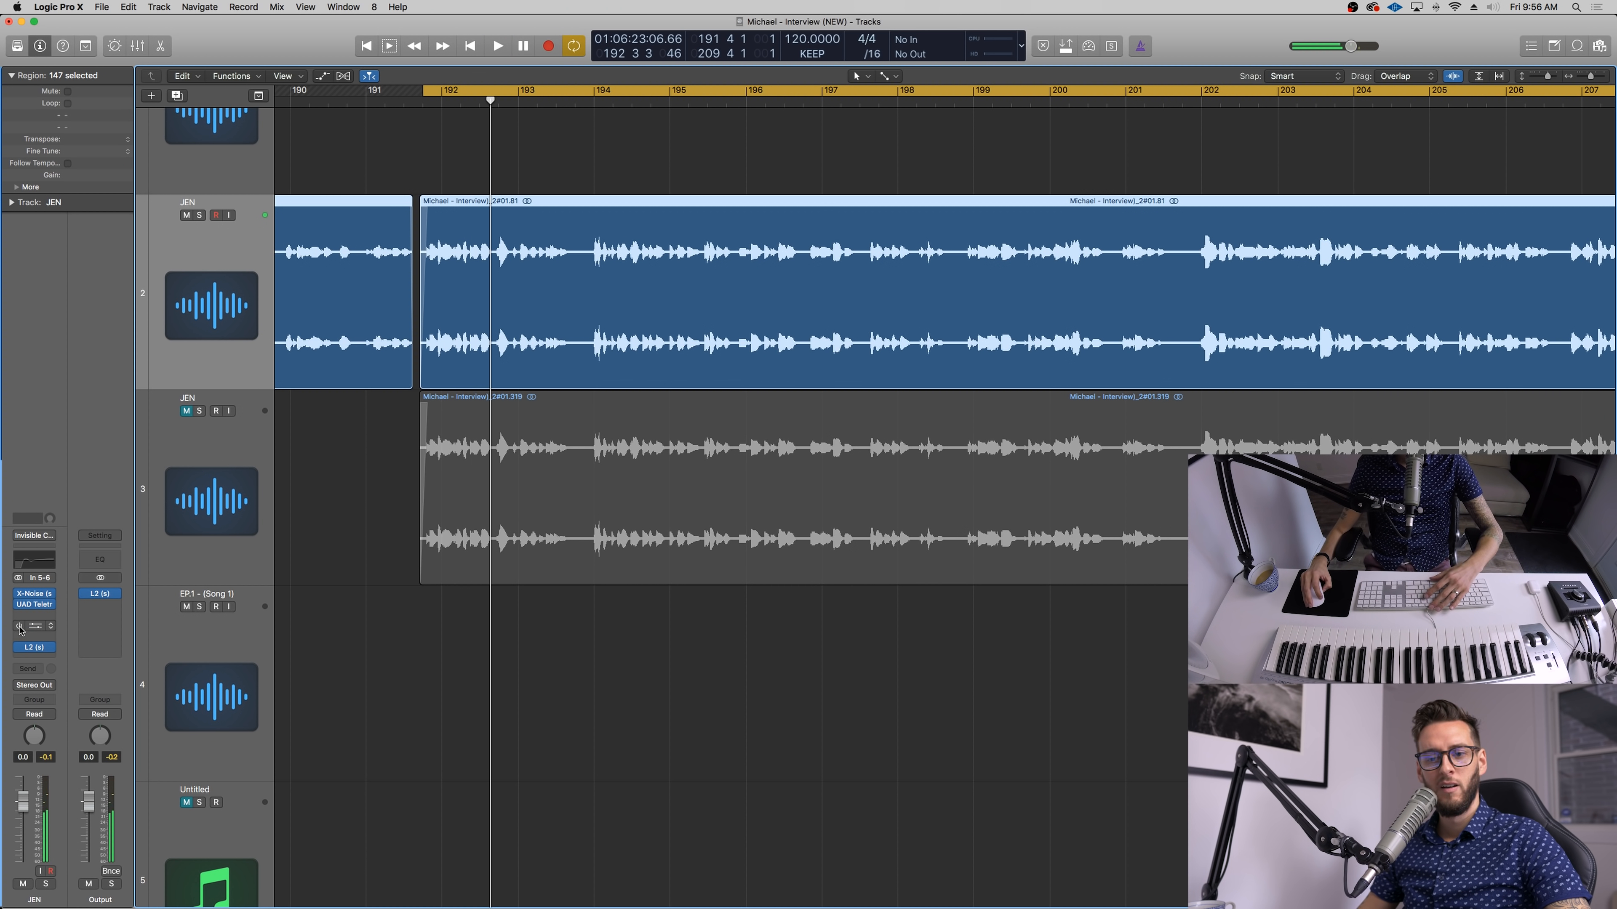
{"action": "left_click", "coordinate": [20, 627]}
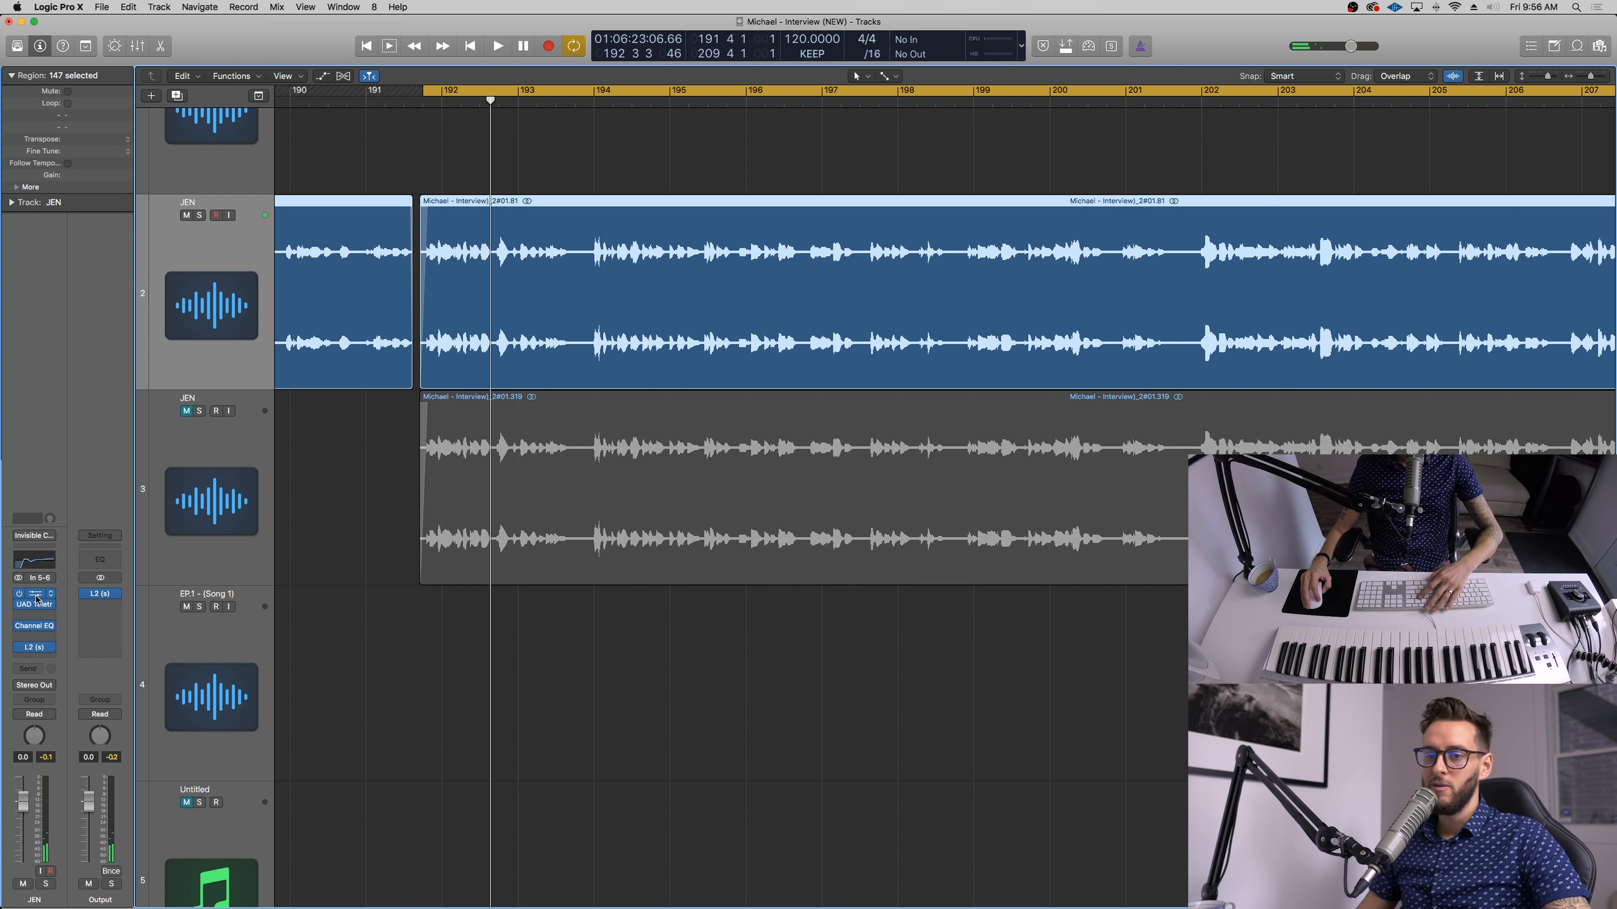
{"action": "mouse_move", "coordinate": [41, 599]}
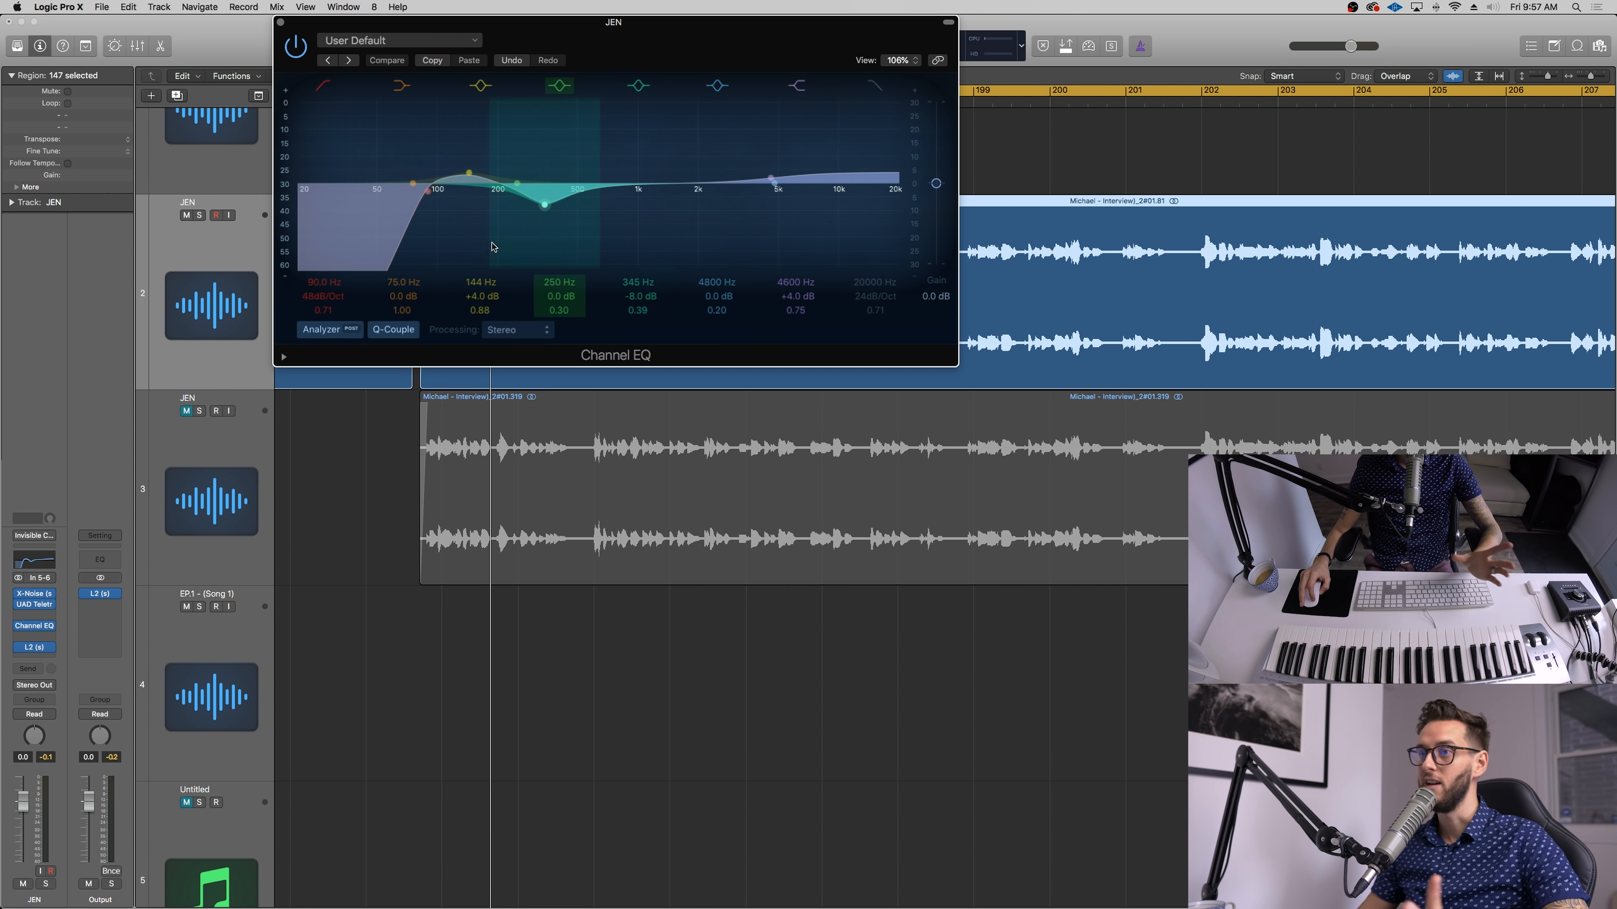
{"action": "key", "text": "space"}
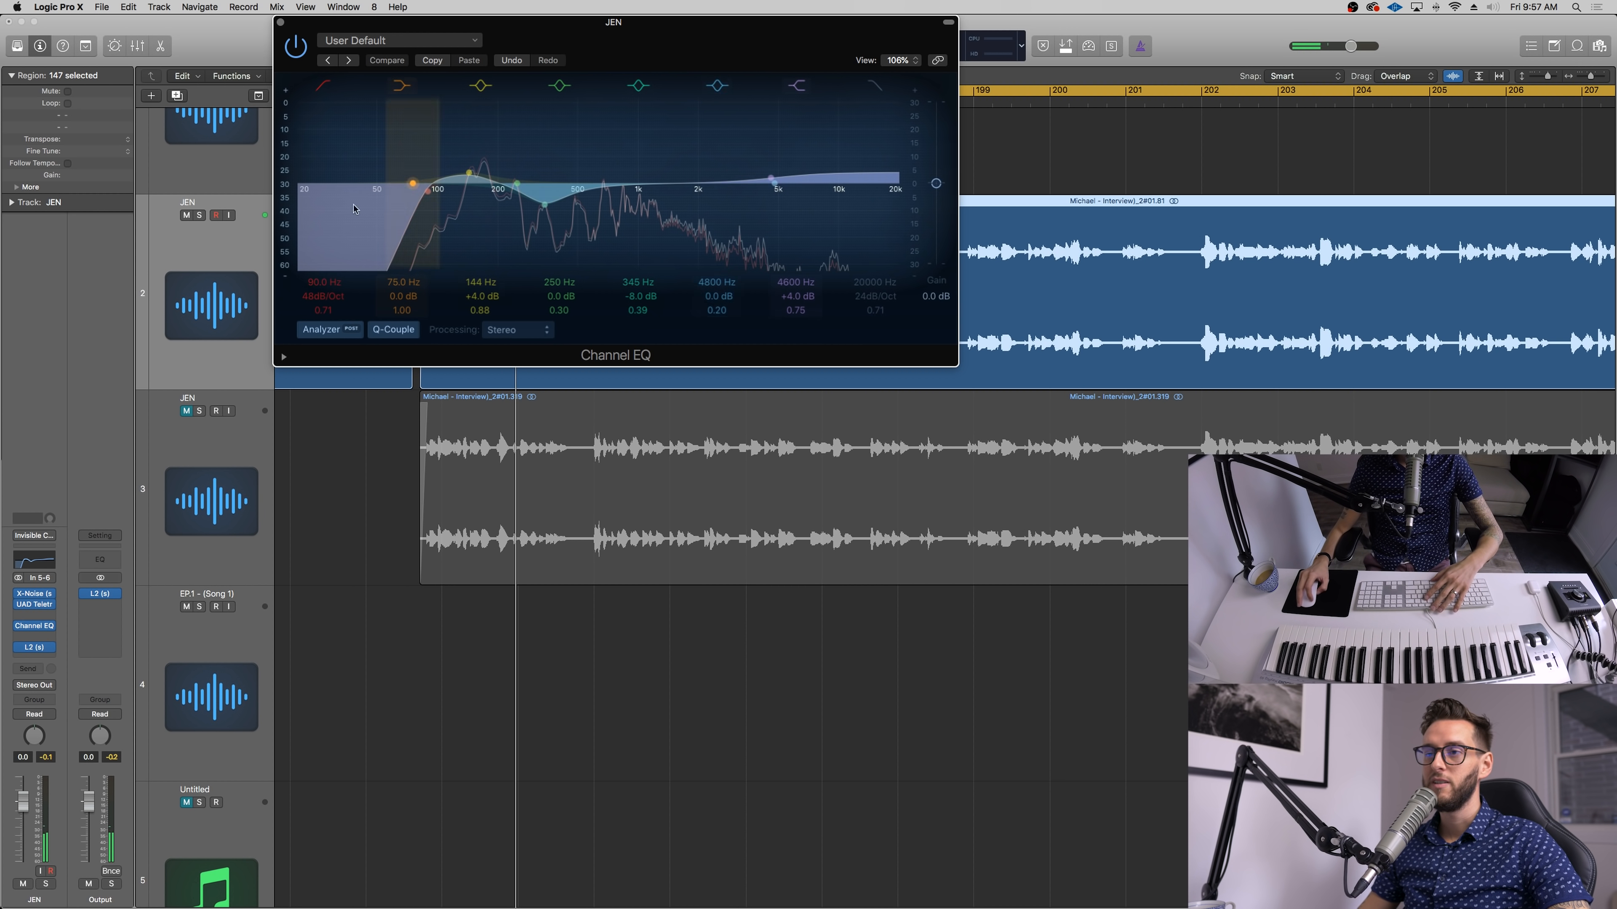
Step: Reset the Channel EQ to Factory Default, turn on its analyzer and set the analyzer resolution to high (8192 points)
{"action": "left_click", "coordinate": [396, 45]}
{"action": "left_click", "coordinate": [439, 238]}
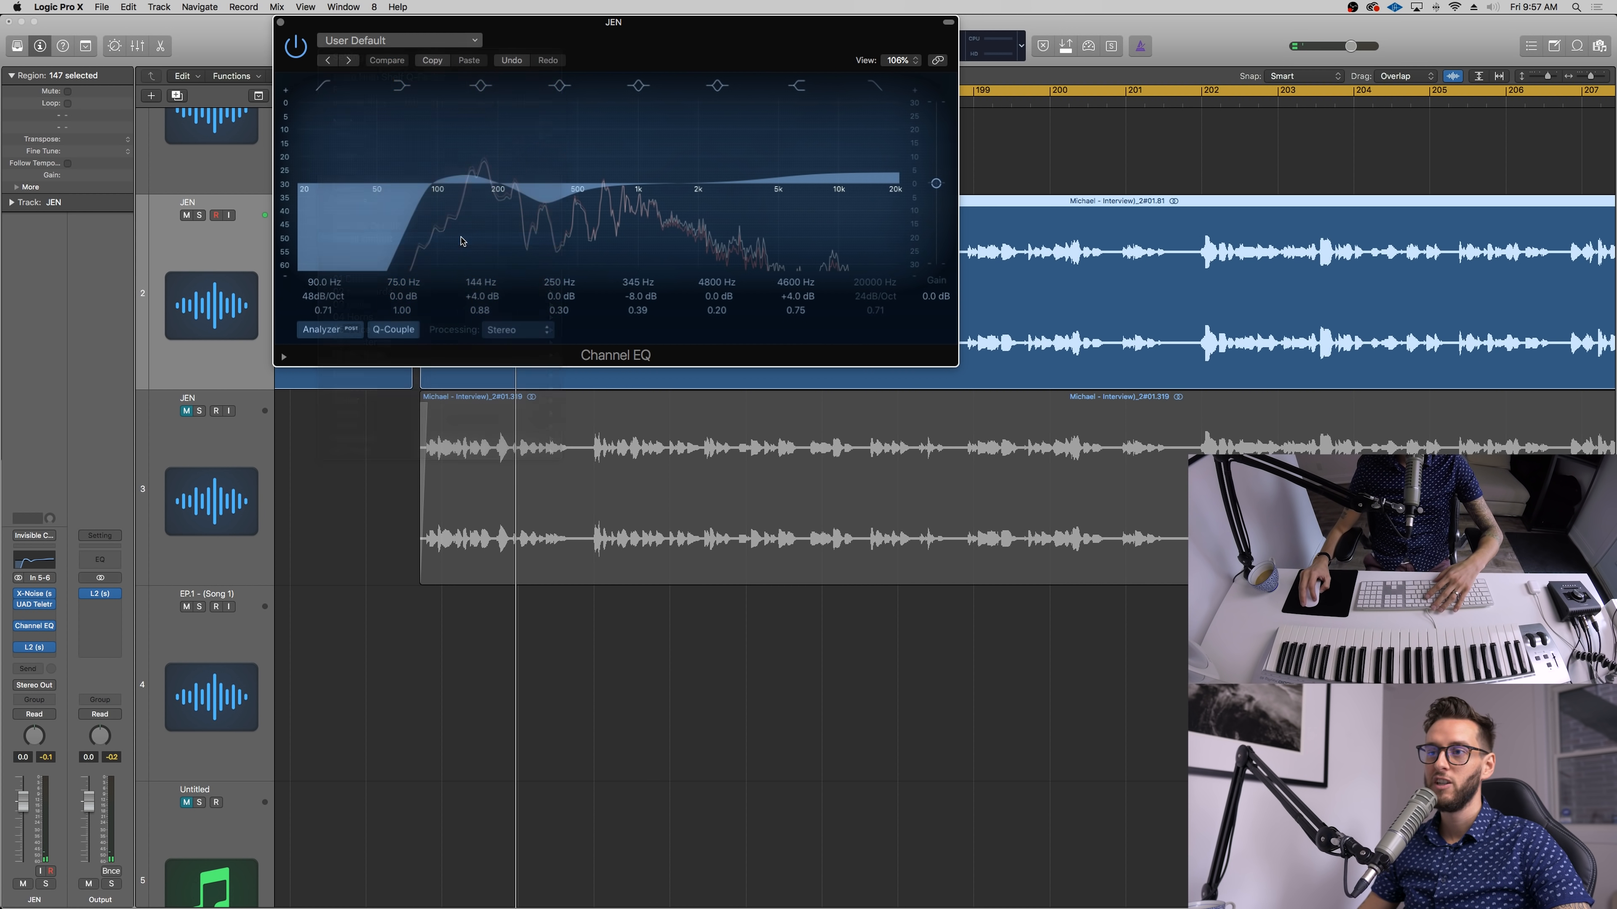
{"action": "left_click", "coordinate": [337, 330]}
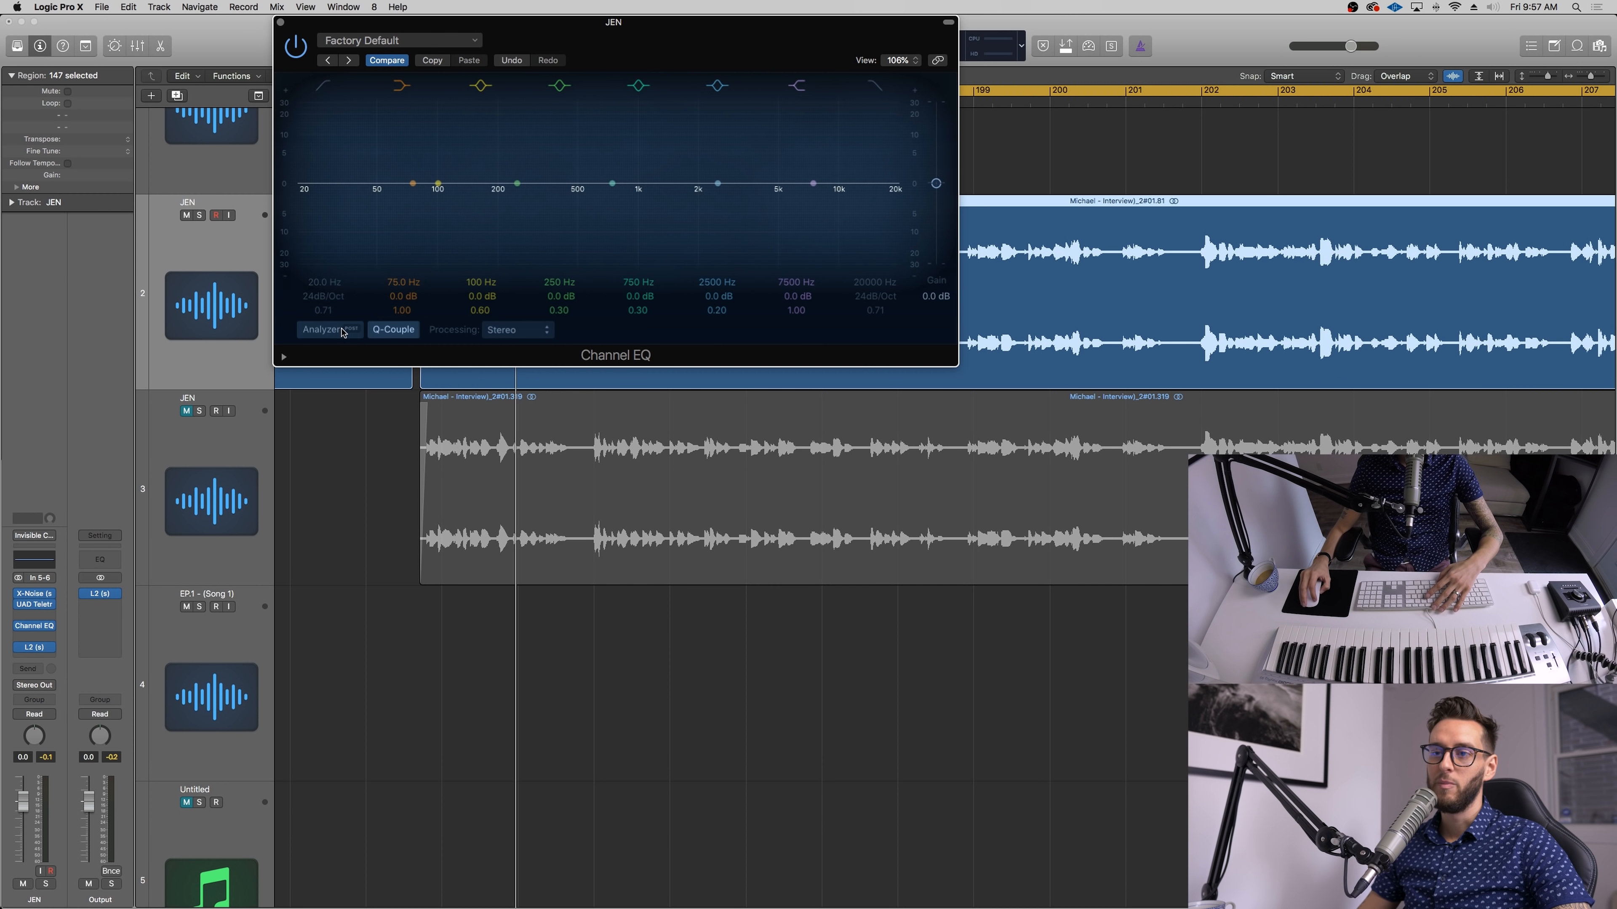
{"action": "left_click", "coordinate": [341, 331]}
{"action": "left_click", "coordinate": [283, 356]}
{"action": "left_click", "coordinate": [474, 374]}
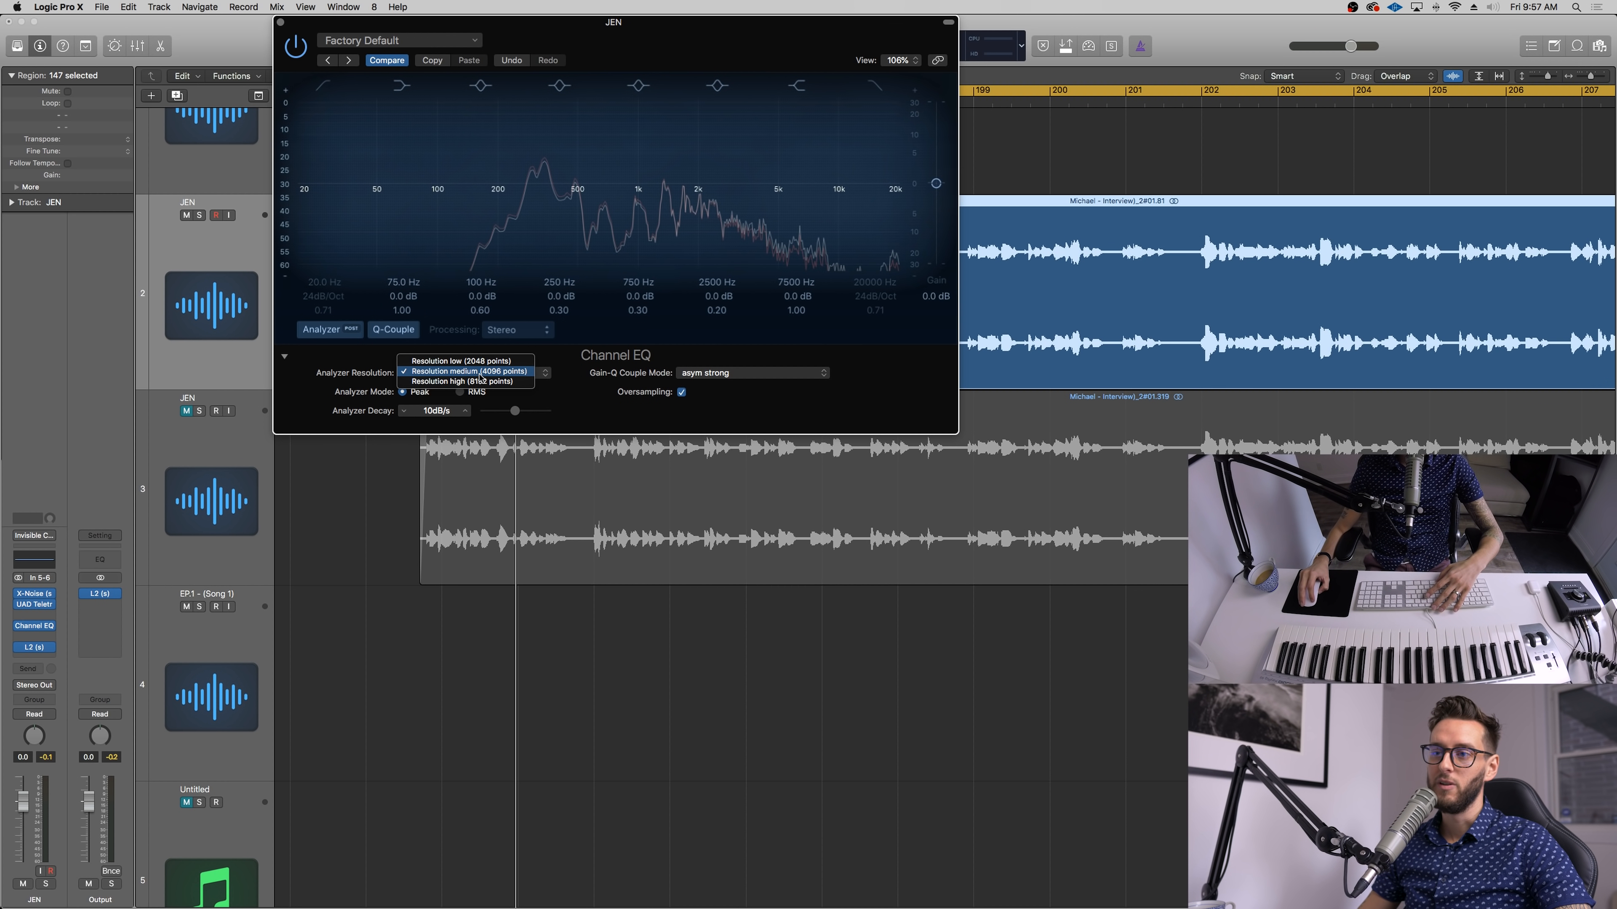
{"action": "left_click", "coordinate": [477, 387]}
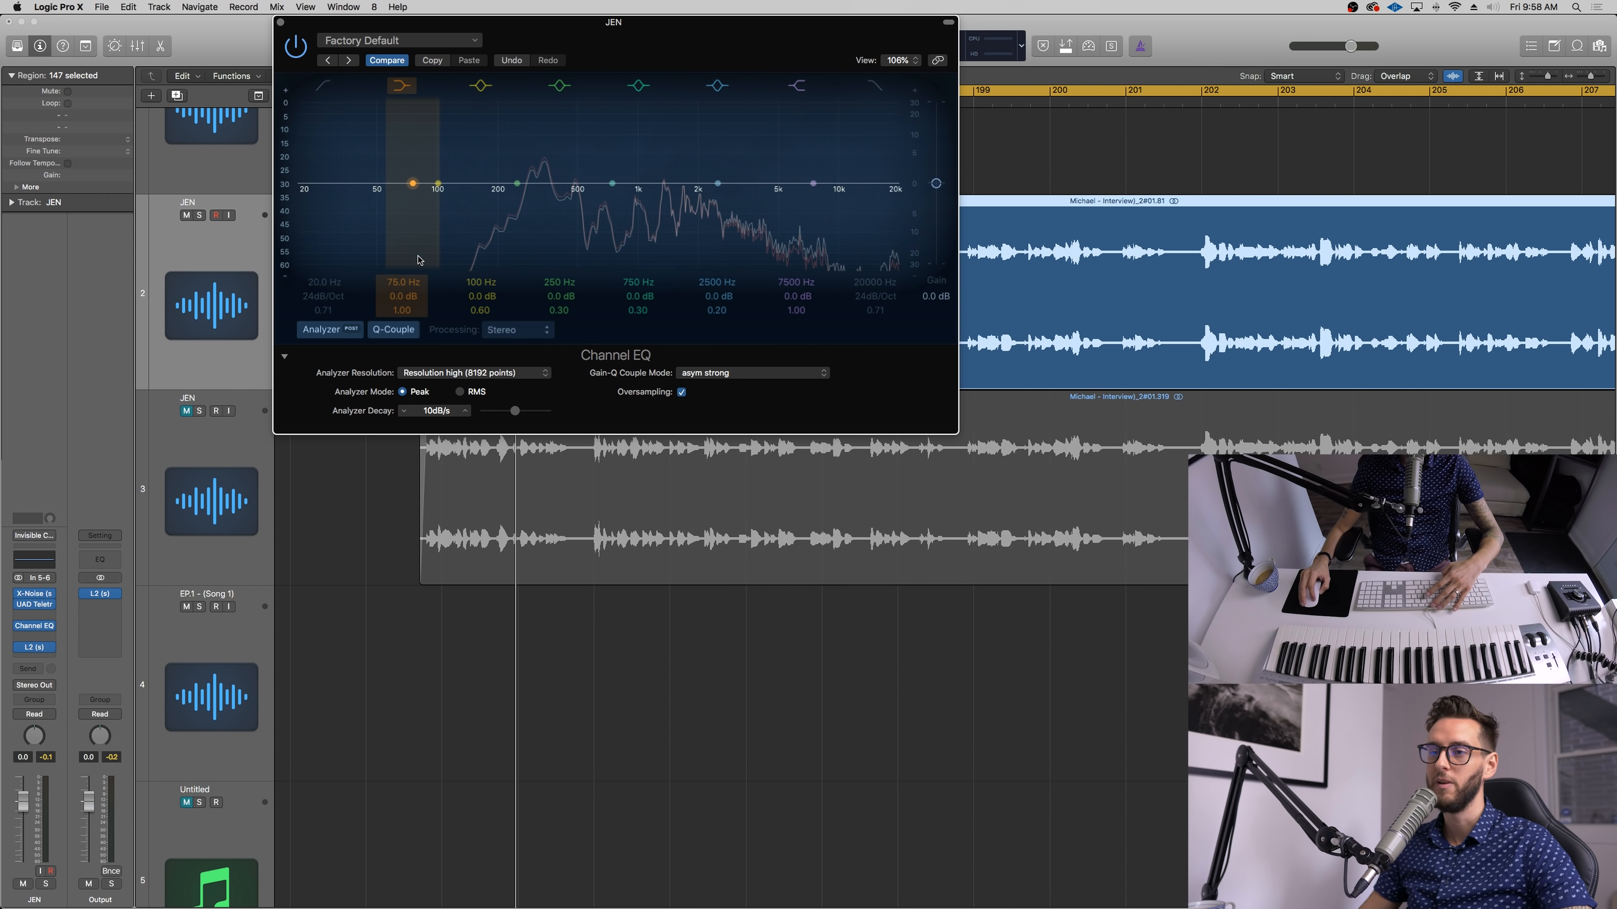
Step: Enable the Channel EQ's low-cut filter and set its frequency to 80 Hz while auditioning the cycled voice section
{"action": "key", "text": "space"}
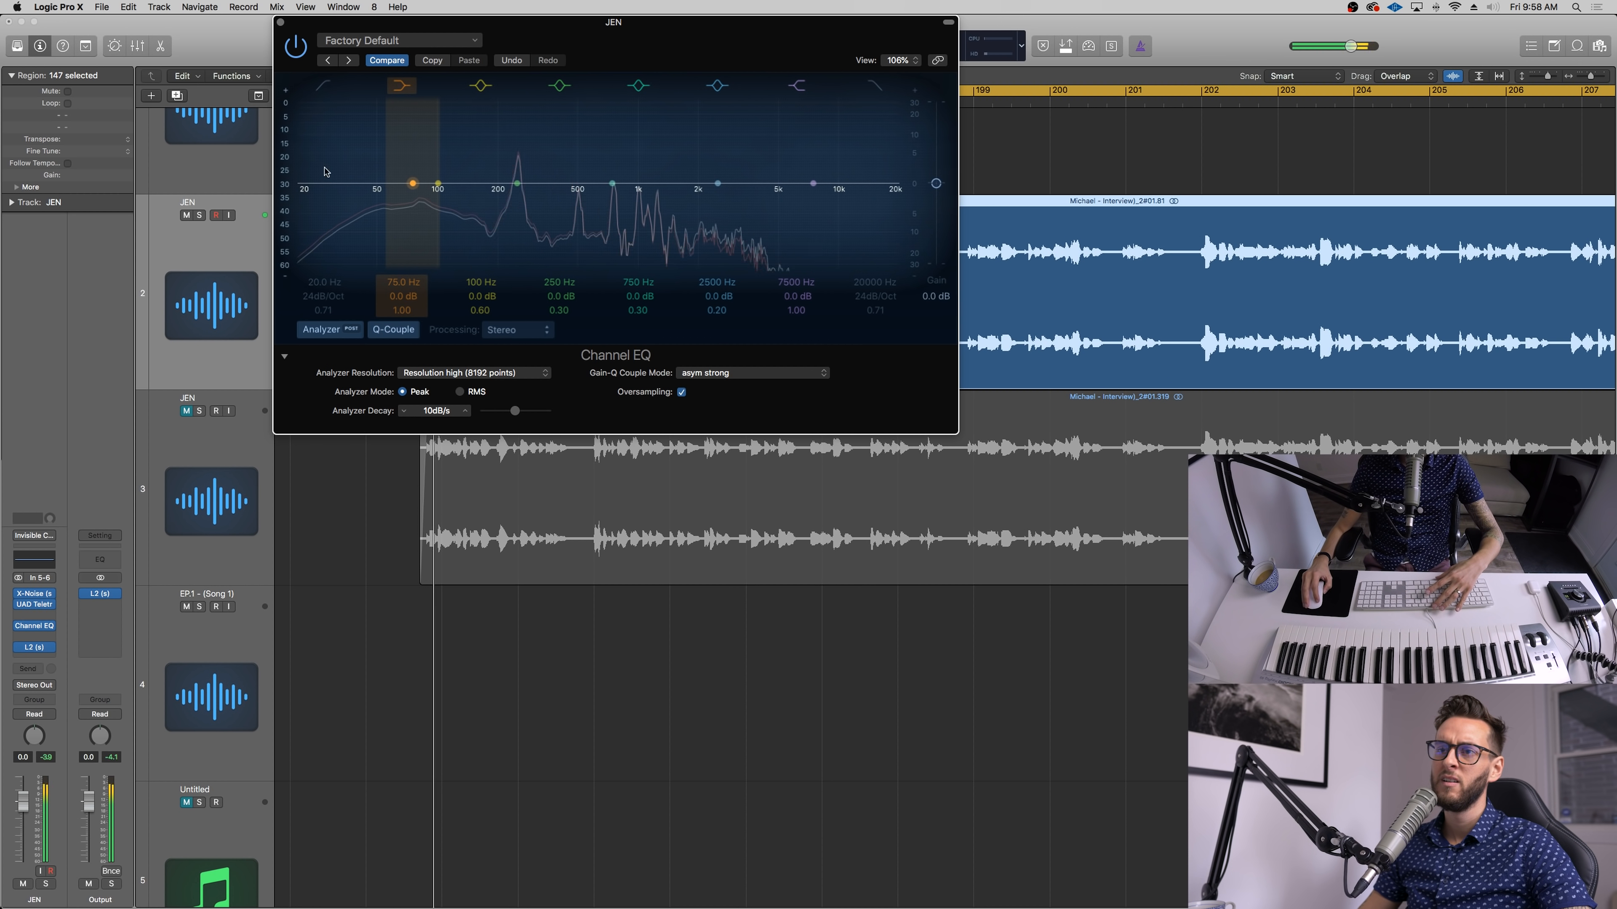
{"action": "left_click", "coordinate": [319, 89]}
{"action": "mouse_move", "coordinate": [318, 284]}
{"action": "left_mouse_down"}
{"action": "mouse_move", "coordinate": [317, 333]}
{"action": "mouse_move", "coordinate": [323, 270]}
{"action": "left_mouse_up"}
{"action": "key", "text": "space"}
{"action": "mouse_move", "coordinate": [313, 282]}
{"action": "left_mouse_down"}
{"action": "mouse_move", "coordinate": [314, 256]}
{"action": "mouse_move", "coordinate": [313, 283]}
{"action": "left_mouse_up"}
{"action": "key", "text": "space"}
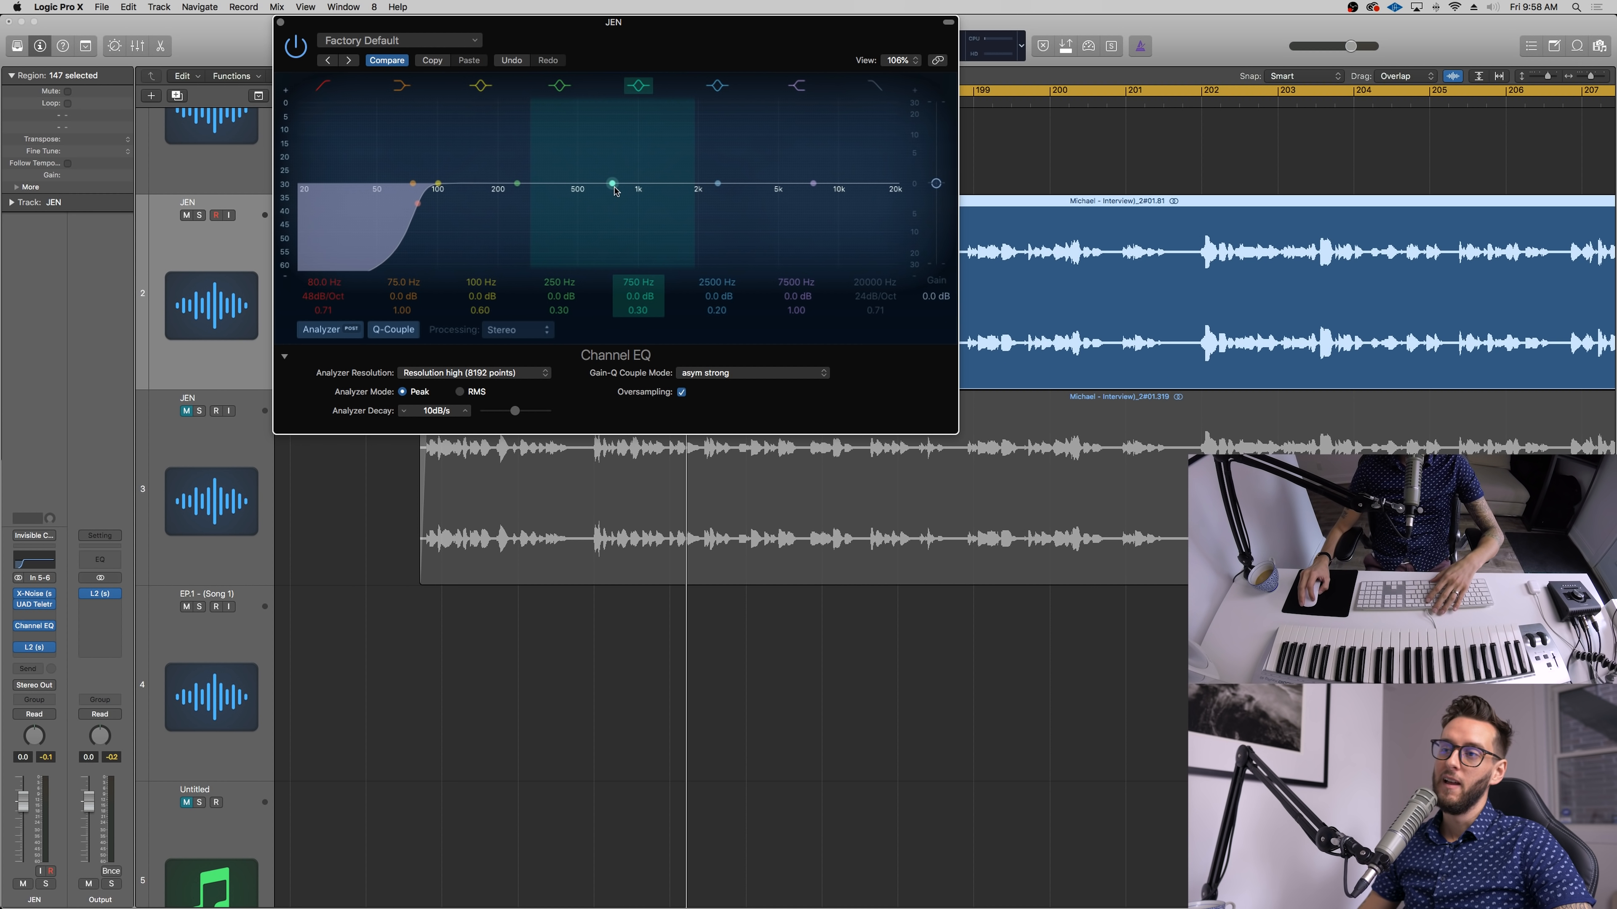
Step: Turn the Channel EQ's 750 Hz bell band into a cut of -5.5 dB at 340 Hz with Q 0.75 while auditioning the voice
{"action": "left_click_drag", "start_coordinate": [610, 201], "coordinate": [562, 216]}
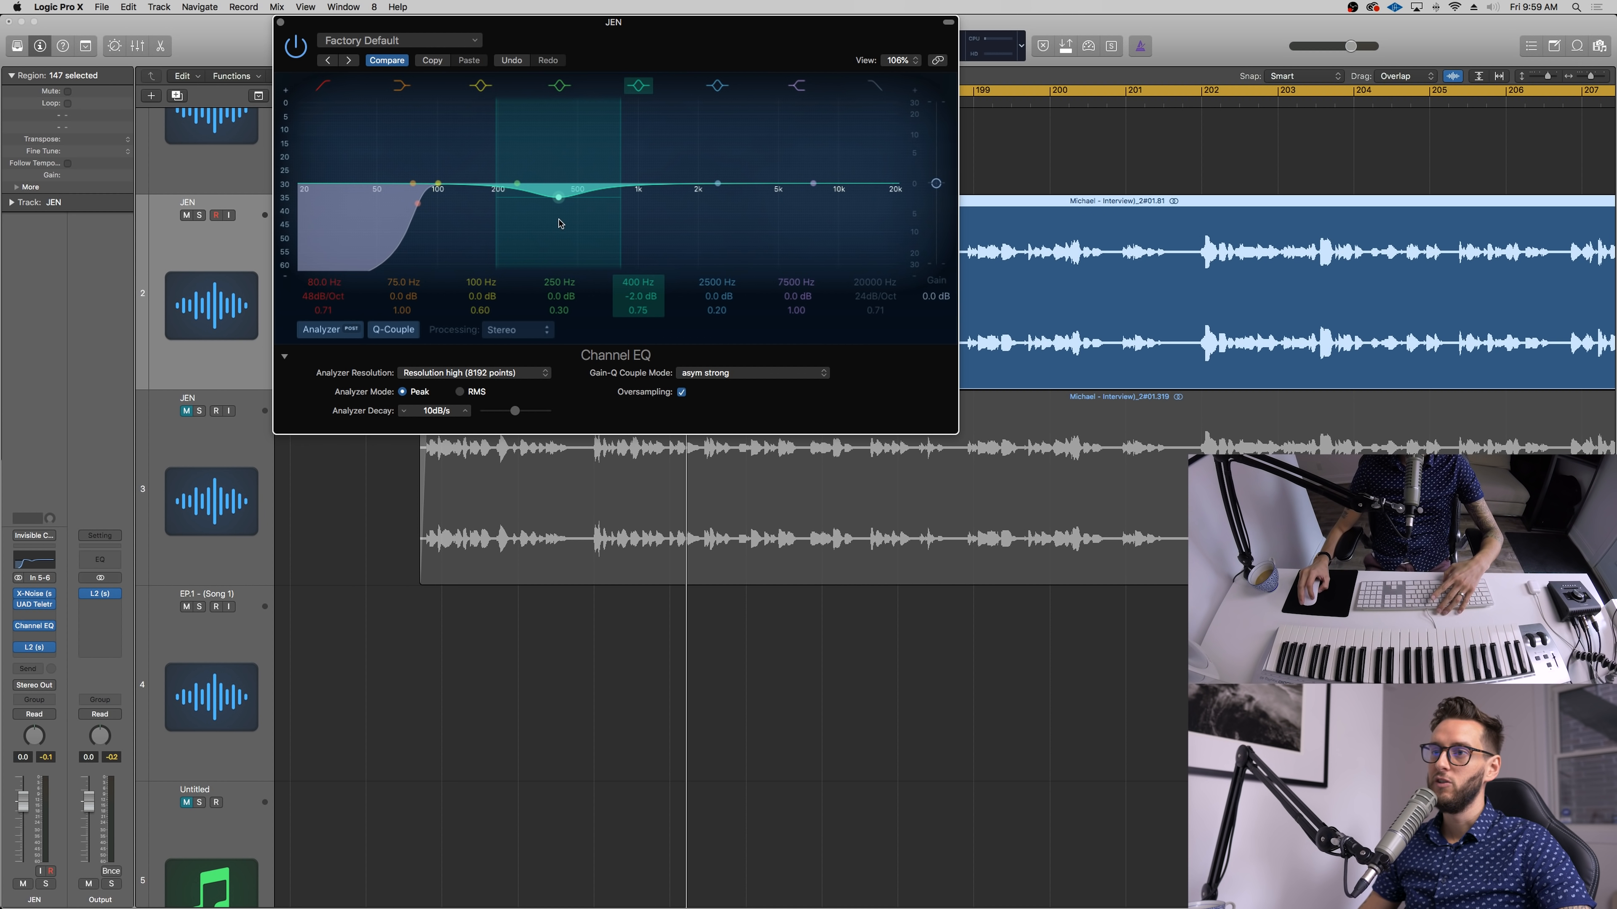
{"action": "key", "text": "space"}
{"action": "mouse_move", "coordinate": [558, 222]}
{"action": "left_mouse_down"}
{"action": "mouse_move", "coordinate": [537, 185]}
{"action": "mouse_move", "coordinate": [537, 222]}
{"action": "left_mouse_up"}
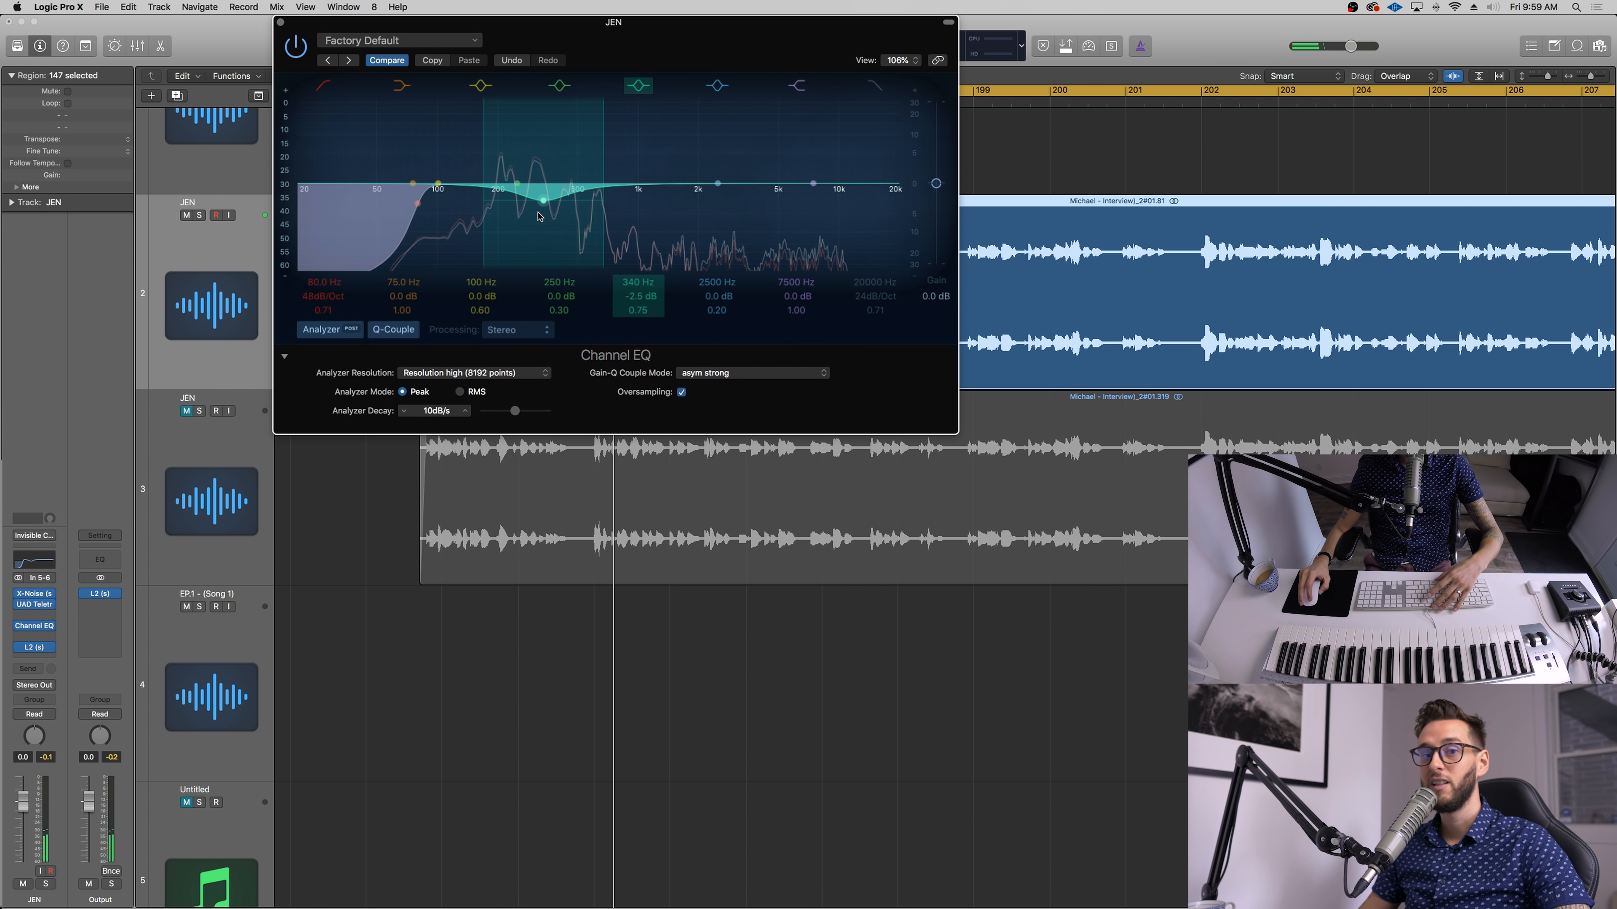
{"action": "mouse_move", "coordinate": [538, 223]}
{"action": "left_mouse_down"}
{"action": "mouse_move", "coordinate": [540, 188]}
{"action": "mouse_move", "coordinate": [540, 228]}
{"action": "left_mouse_up"}
Step: Toggle the 340 Hz band off and on to compare, refine it to 370 Hz, -4.5 dB and Q 0.57, and stop playback
{"action": "left_click", "coordinate": [560, 89]}
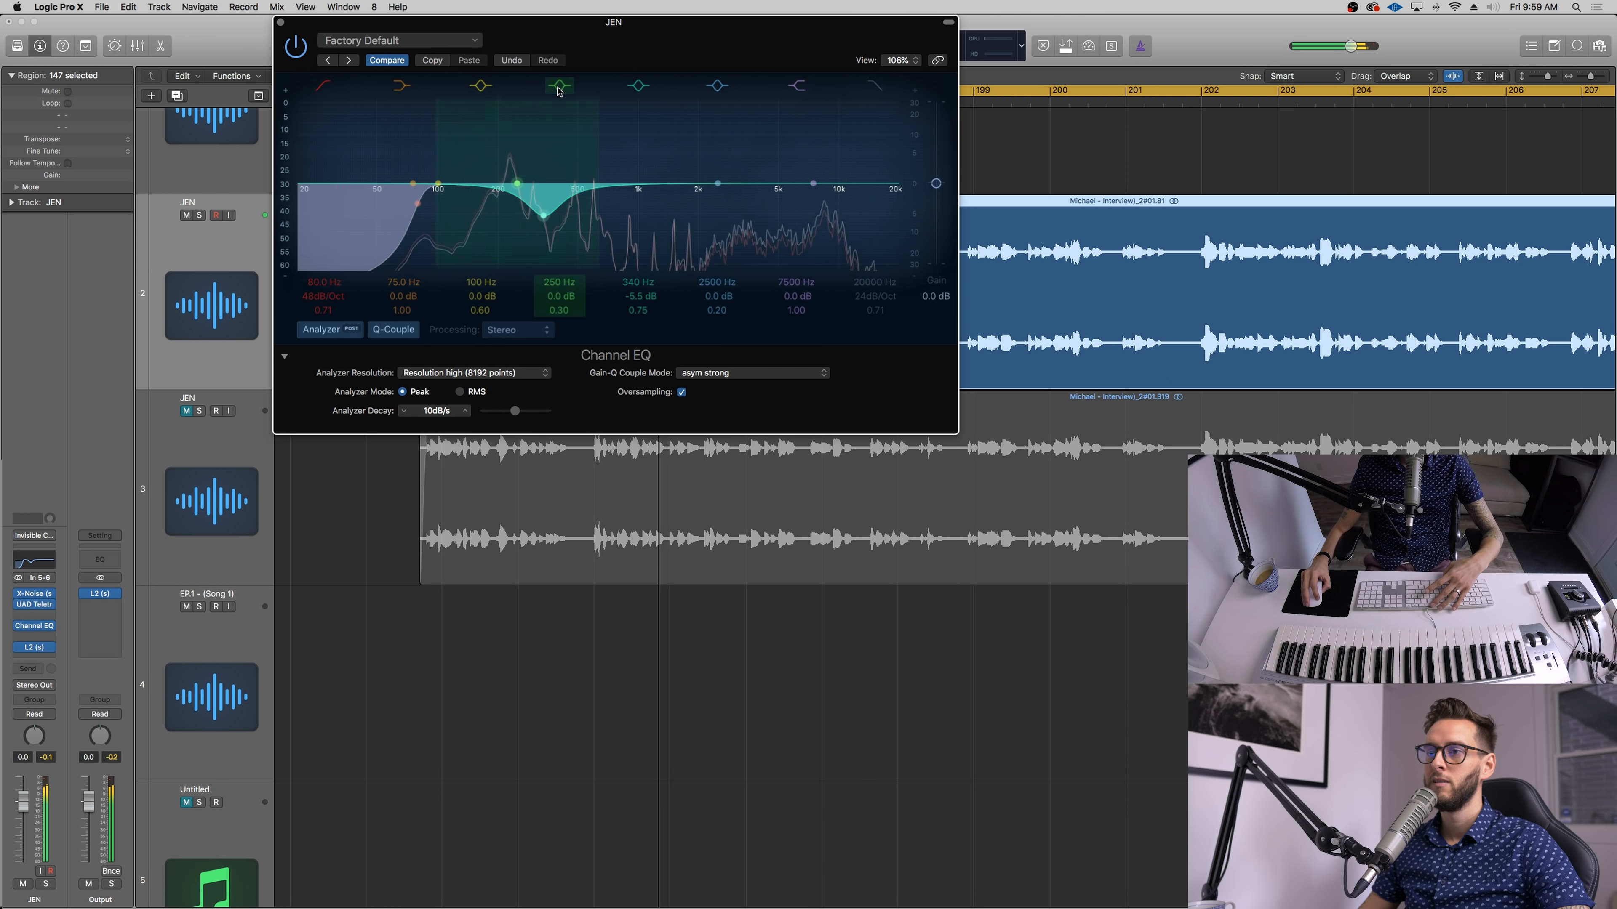
{"action": "left_click", "coordinate": [642, 89]}
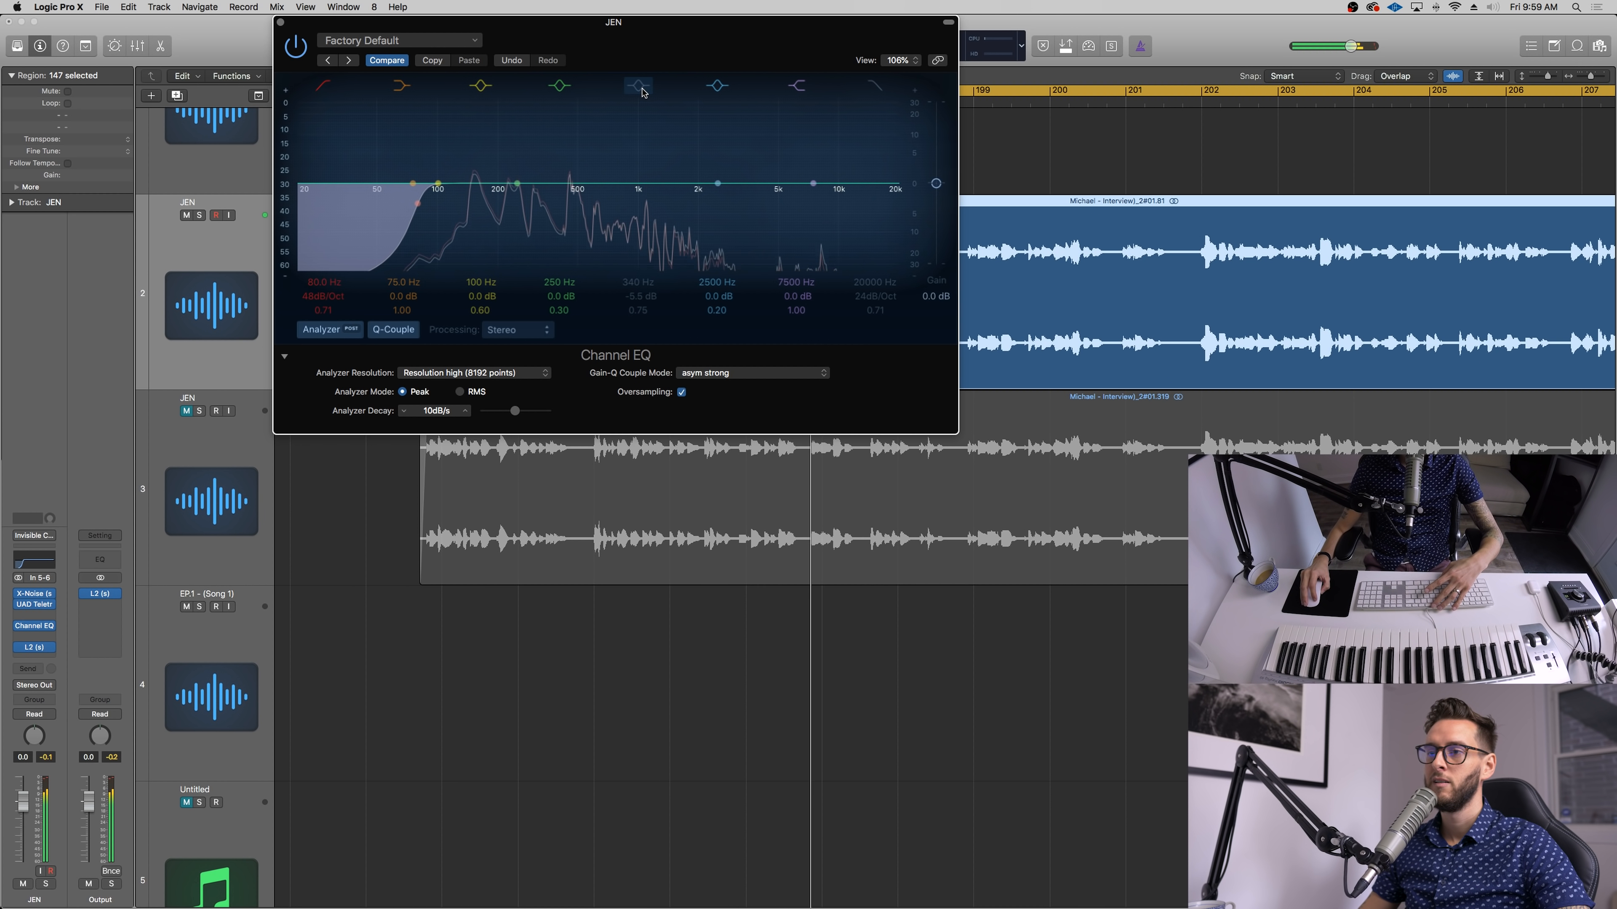
{"action": "left_click", "coordinate": [639, 88]}
{"action": "left_click_drag", "start_coordinate": [550, 213], "coordinate": [605, 211]}
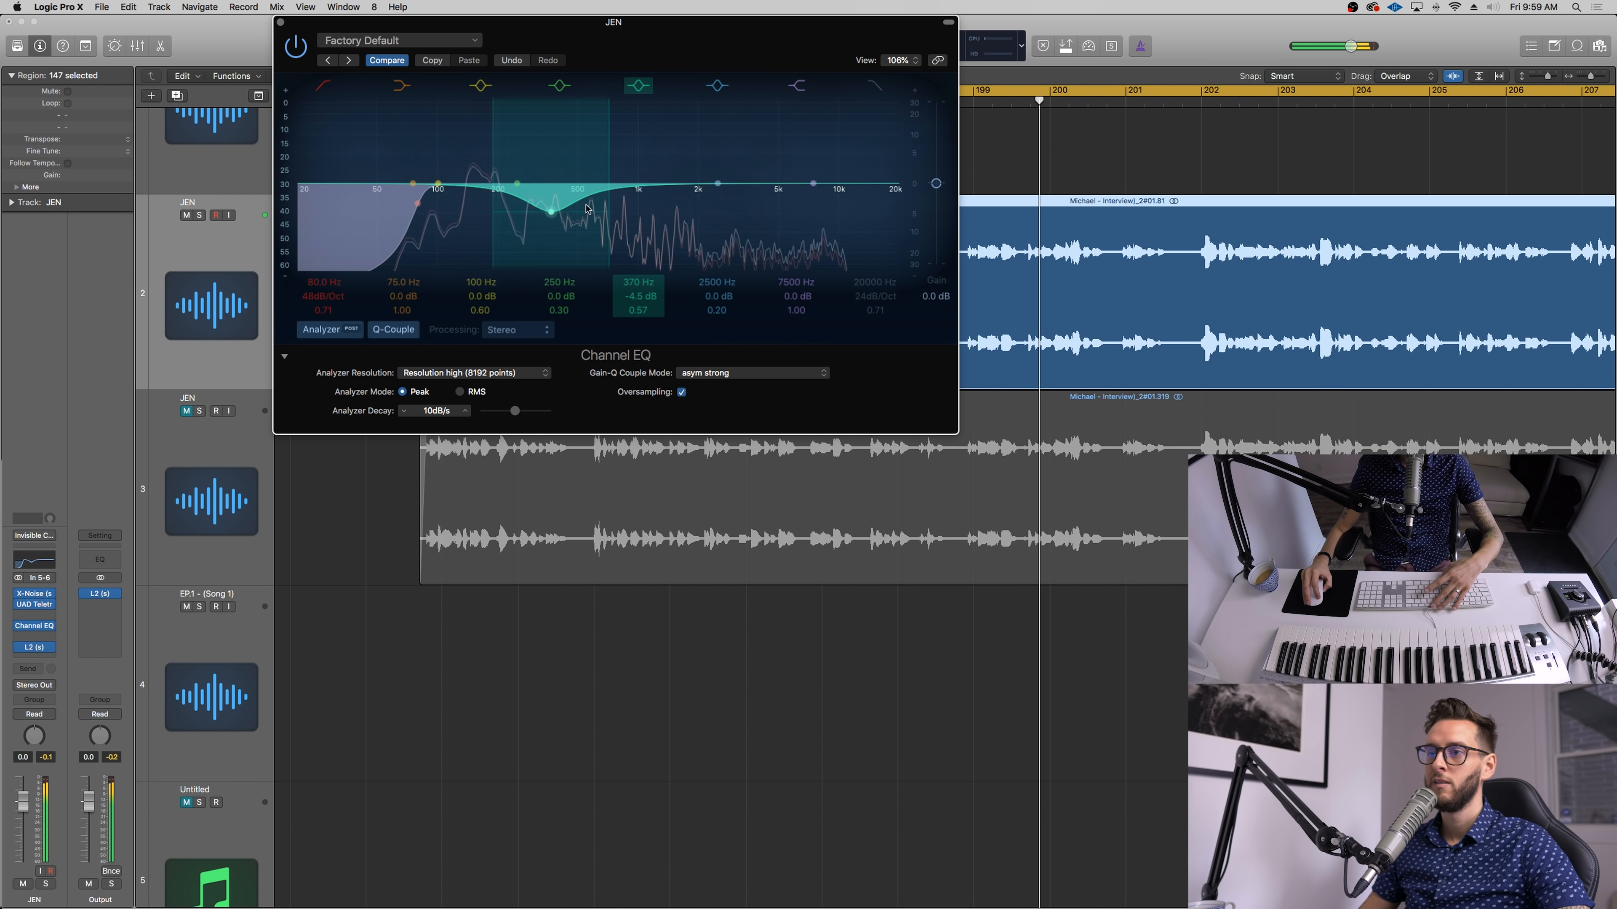
{"action": "key", "text": "space"}
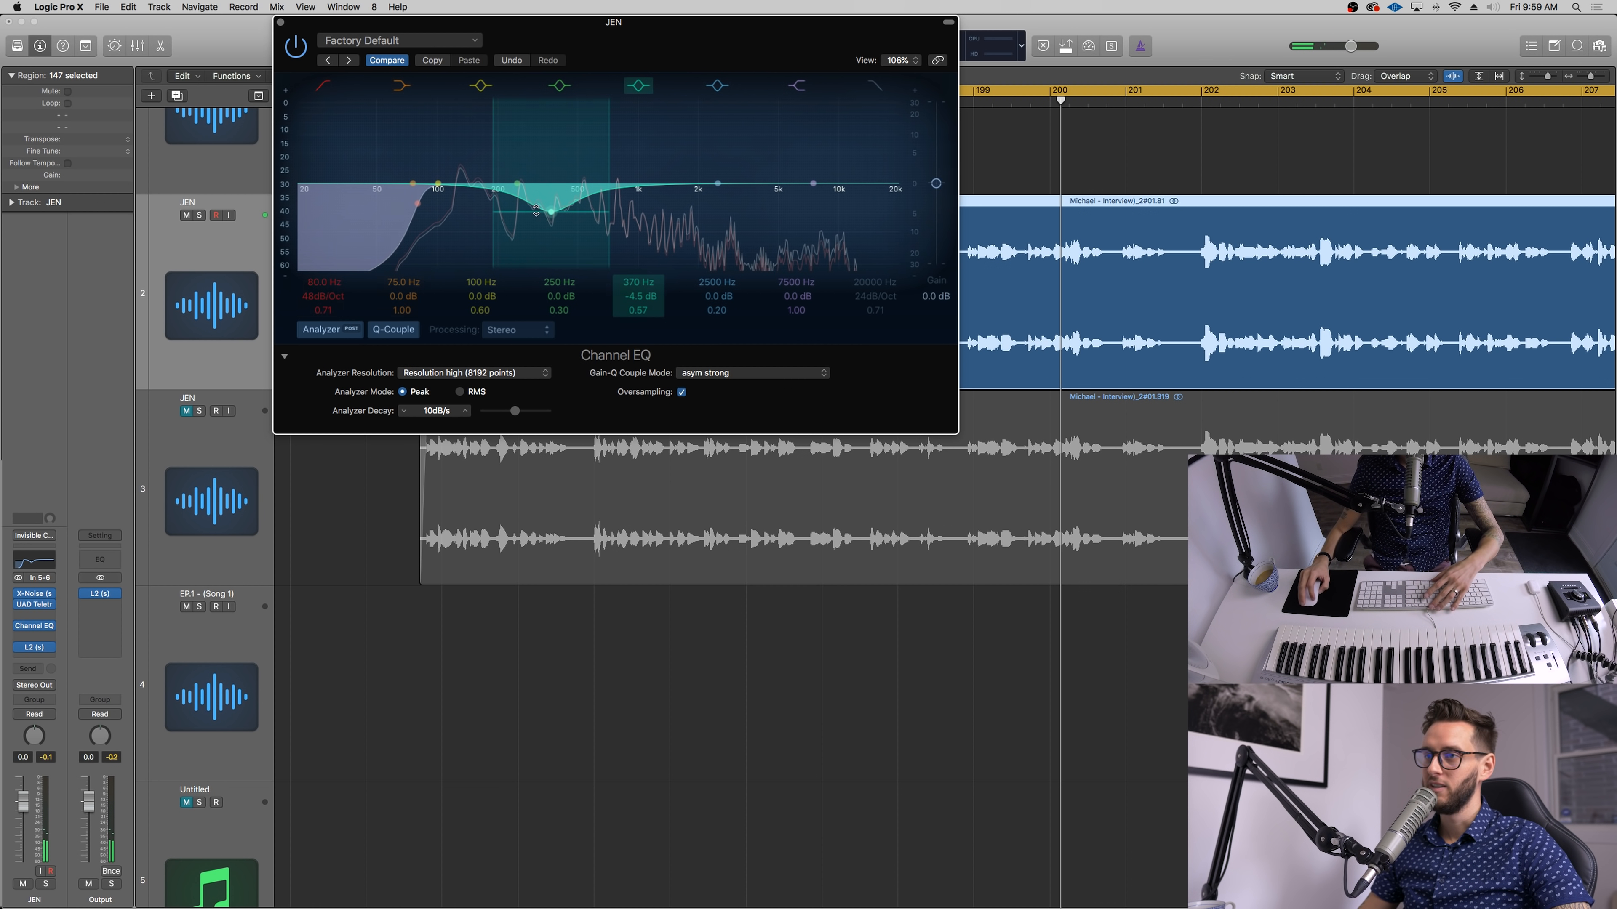
Step: Boost the 100 Hz bell band during playback, adjusting it to 130 Hz, +2.5 dB and Q 1.20
{"action": "left_click_drag", "start_coordinate": [438, 184], "coordinate": [409, 169]}
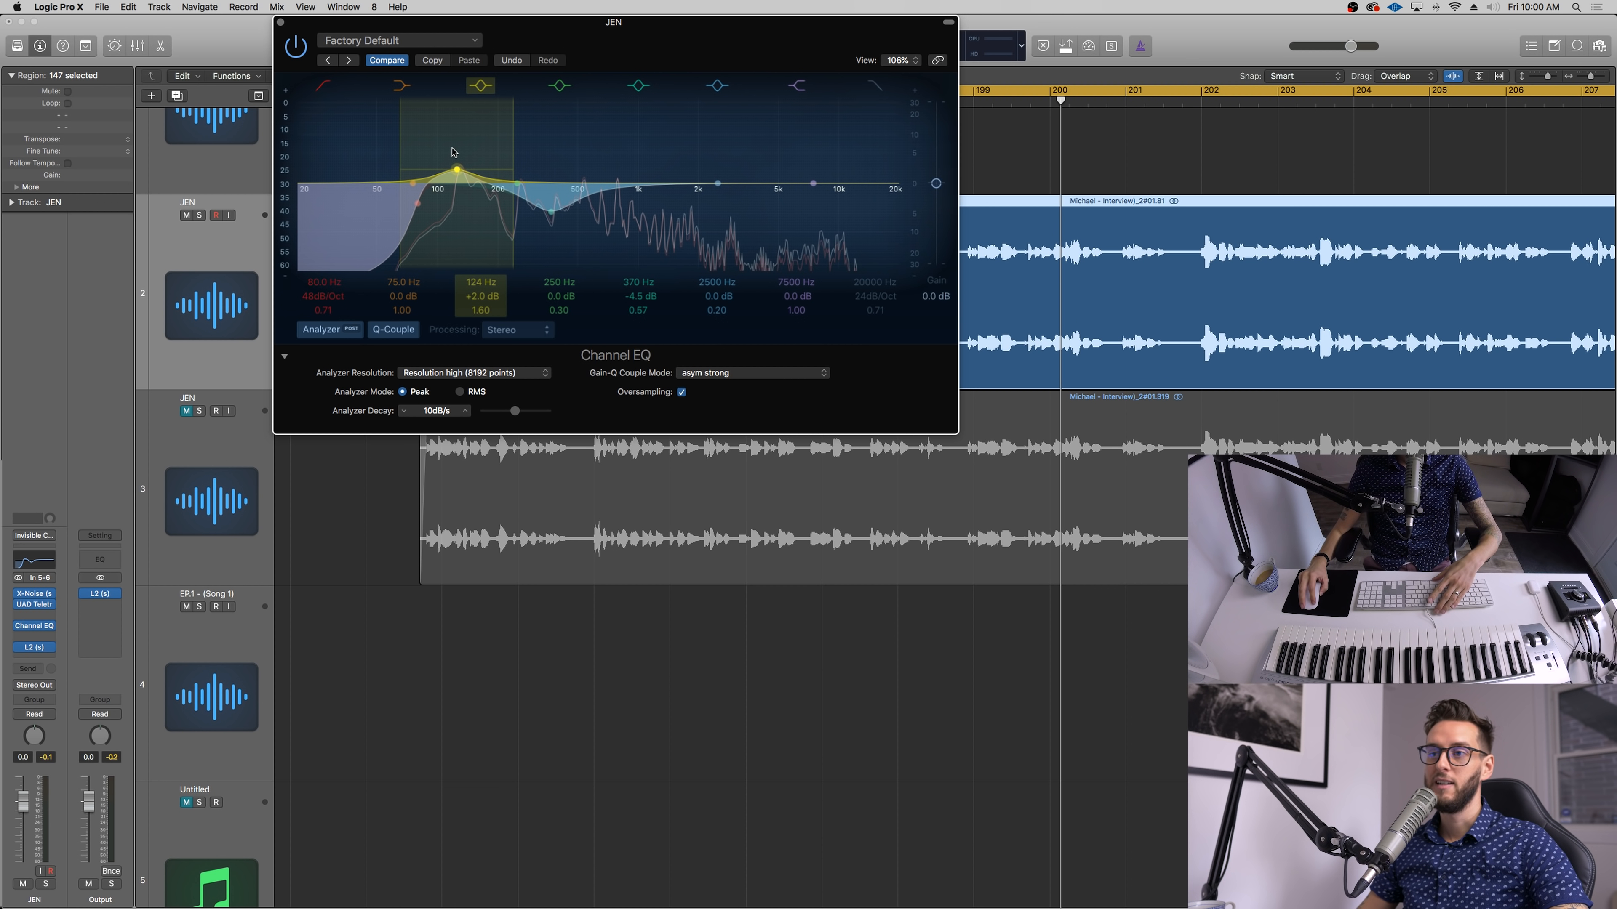
{"action": "left_click_drag", "start_coordinate": [453, 154], "coordinate": [453, 153]}
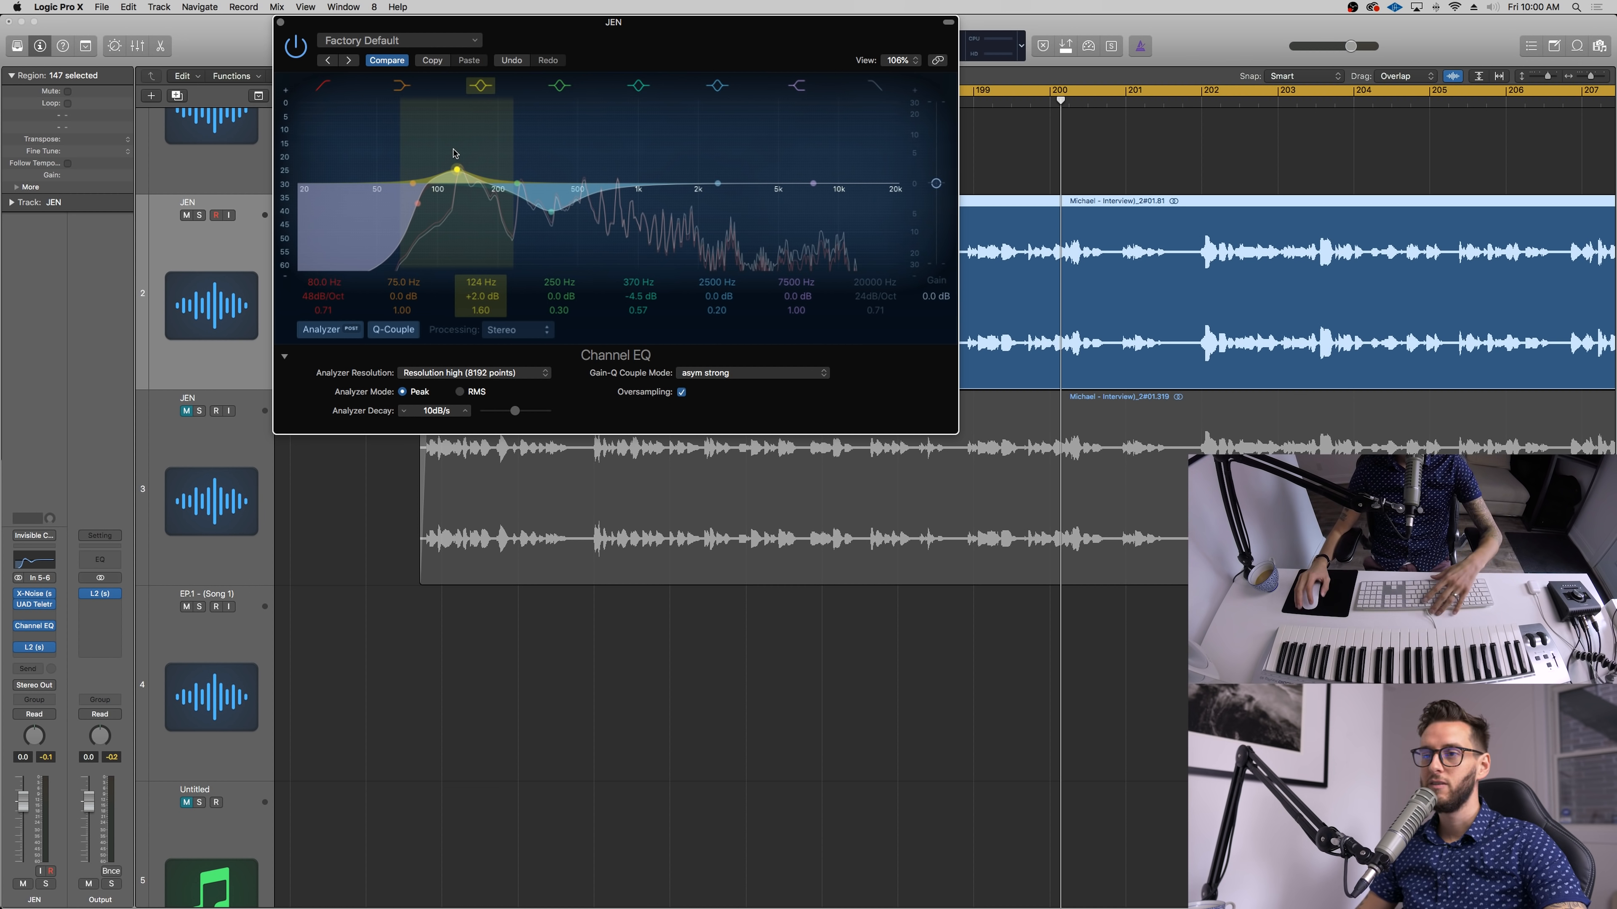
{"action": "key", "text": "space"}
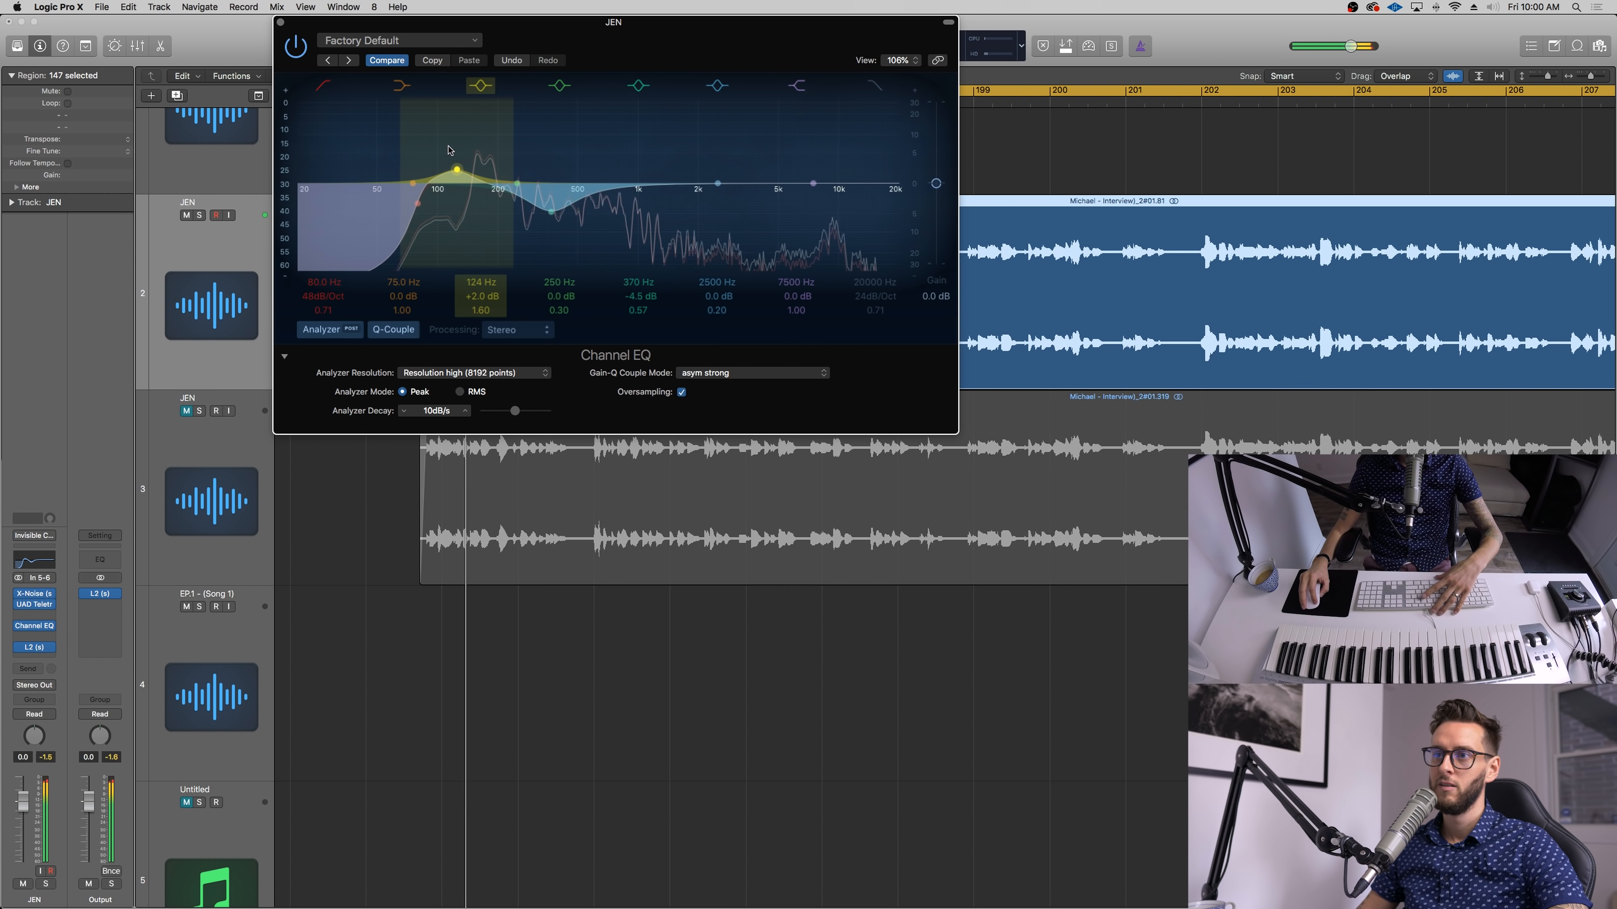
{"action": "left_click_drag", "start_coordinate": [449, 153], "coordinate": [451, 155]}
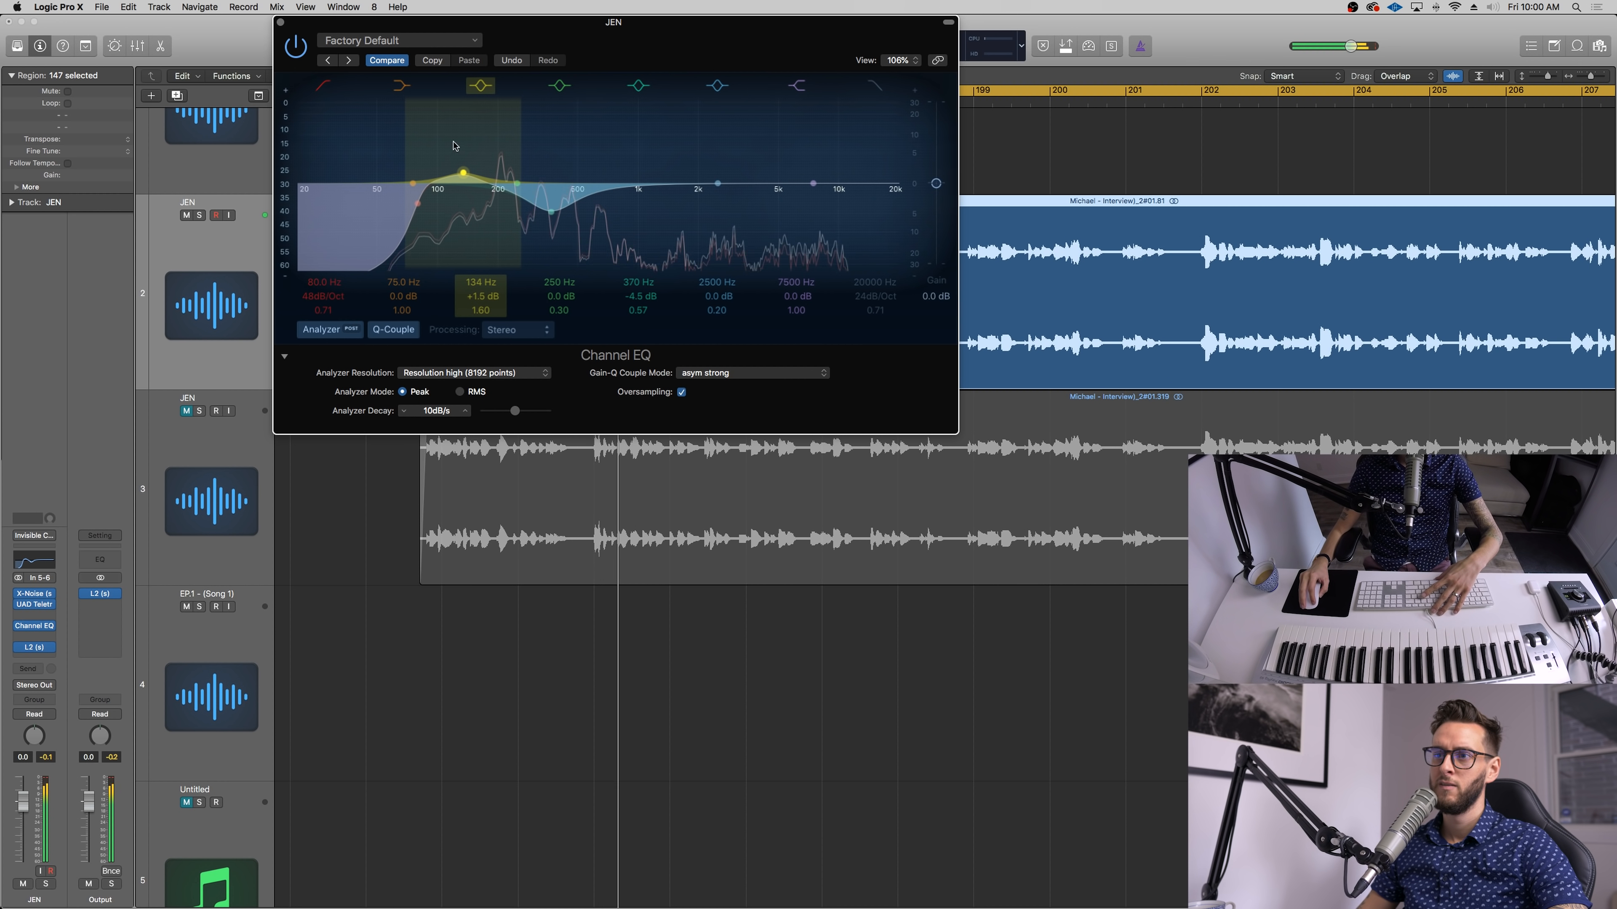
{"action": "left_click_drag", "start_coordinate": [409, 160], "coordinate": [401, 163]}
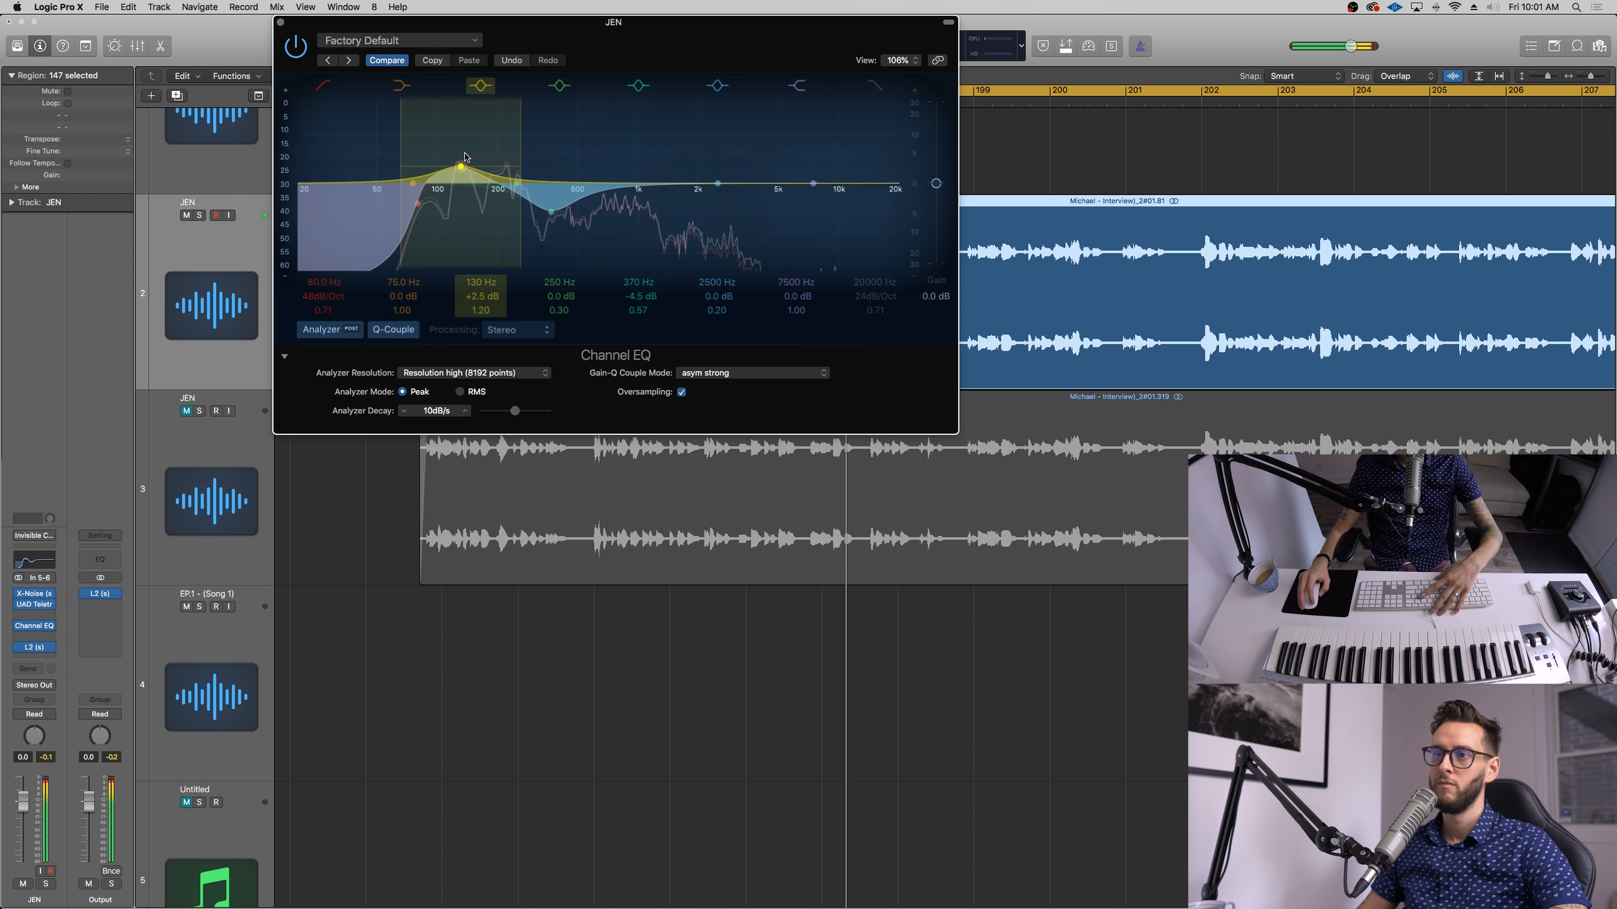
Step: Bypass and re-enable the Channel EQ during playback to compare the processed voice with the unprocessed one
{"action": "left_click", "coordinate": [301, 49]}
{"action": "left_click", "coordinate": [300, 51]}
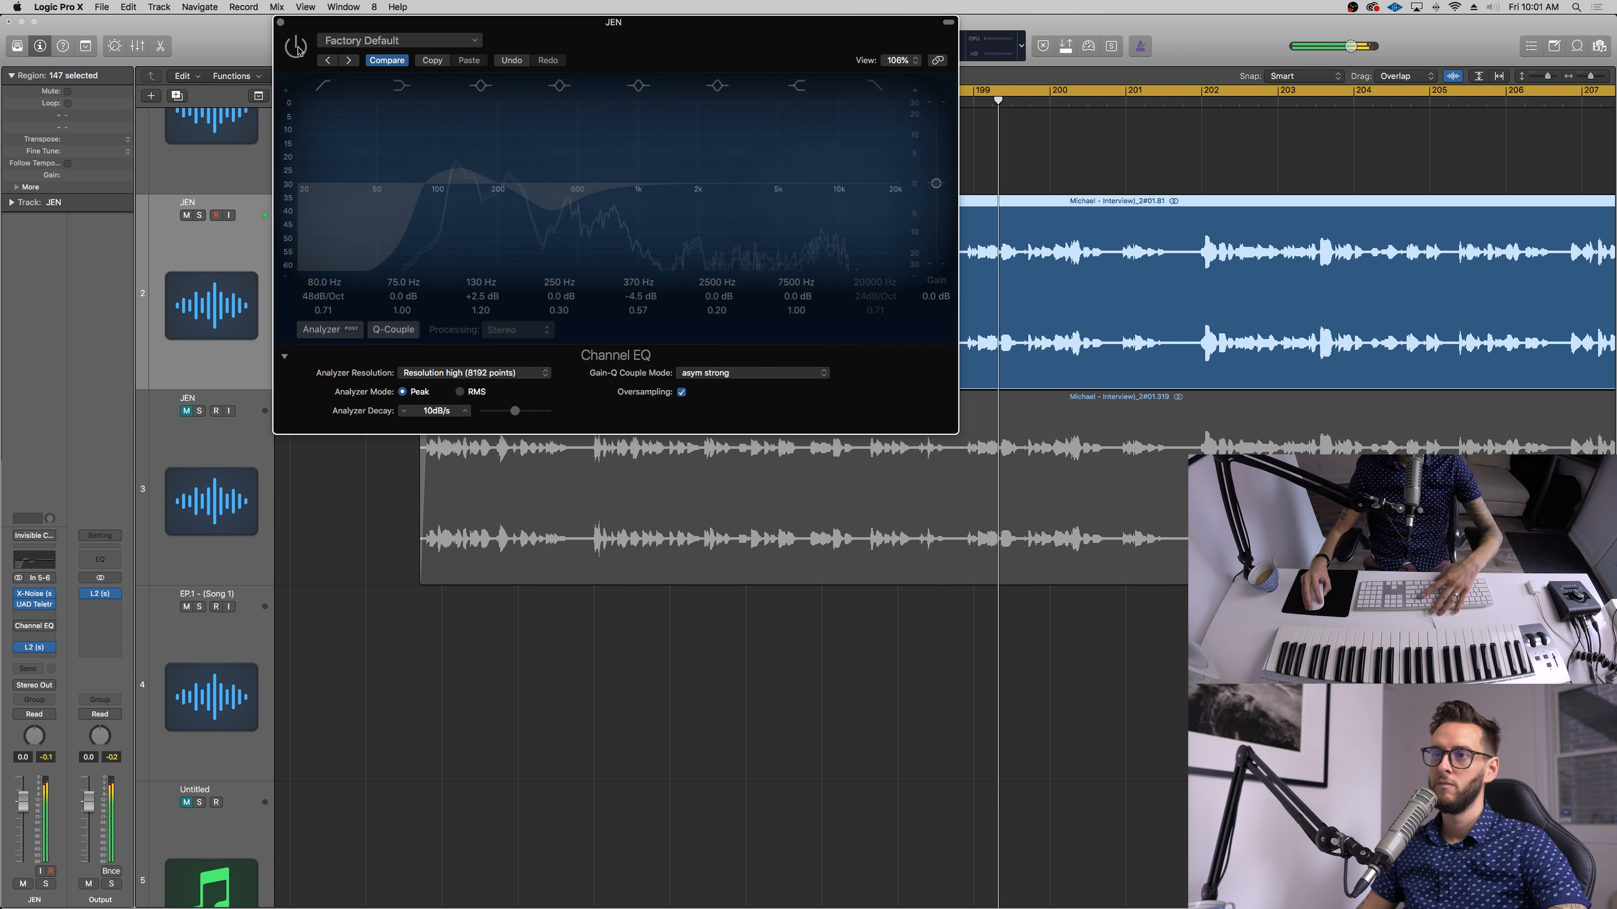
{"action": "left_click", "coordinate": [297, 48]}
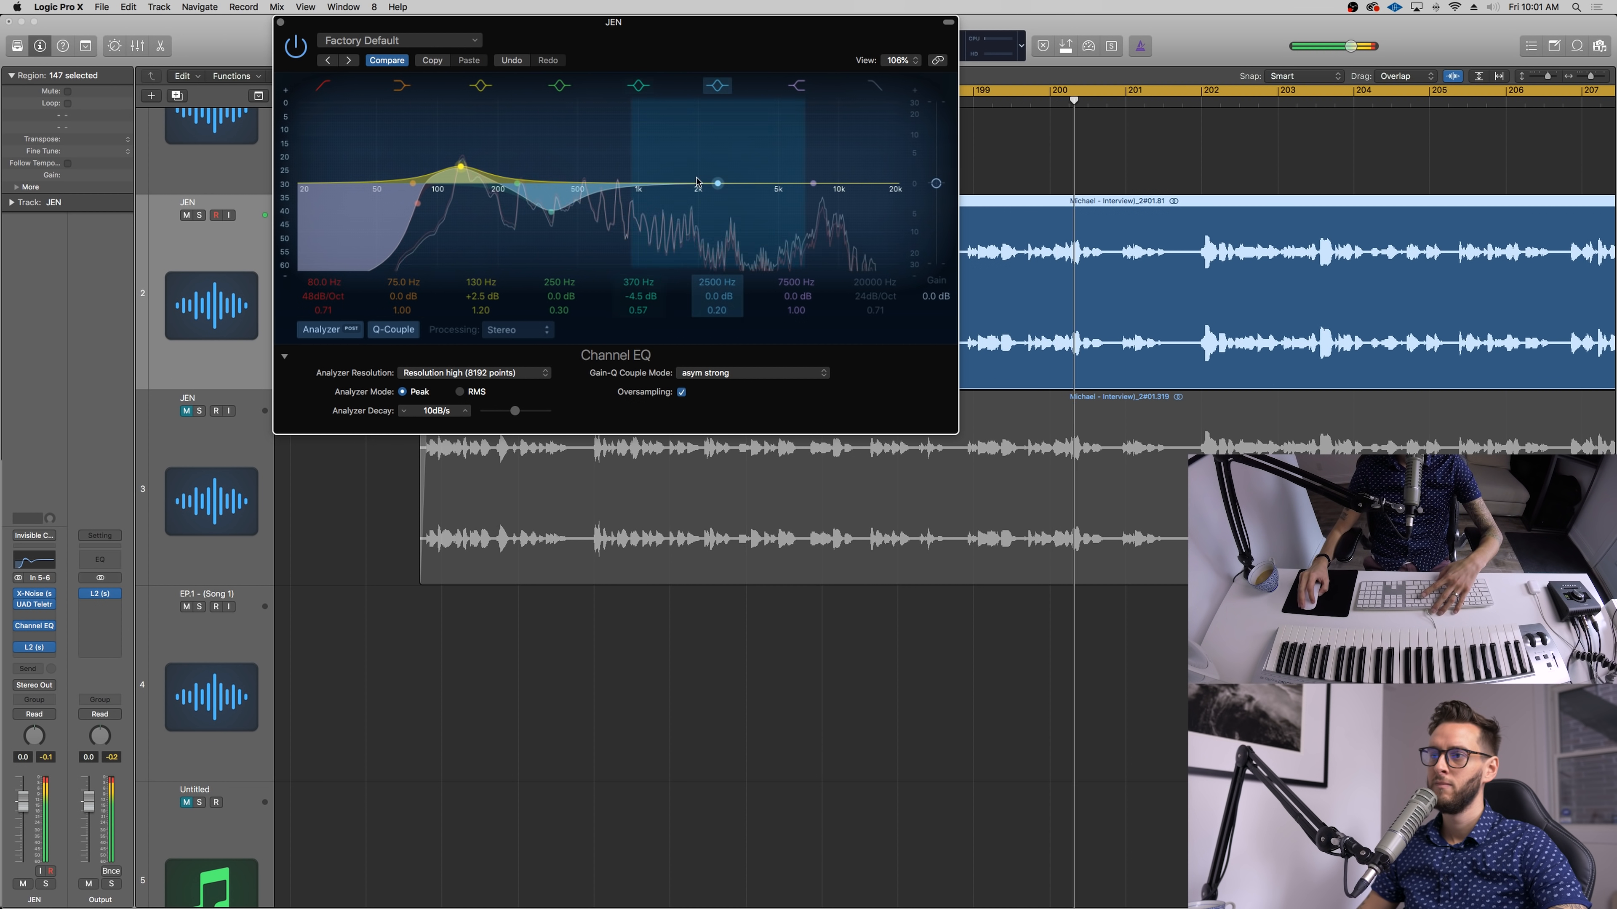
Step: Raise the high shelf to +1.5 dB at 5900 Hz with Q 0.67, and ease the low-mid cut to 390 Hz, -3.5 dB
{"action": "left_click_drag", "start_coordinate": [788, 160], "coordinate": [782, 157]}
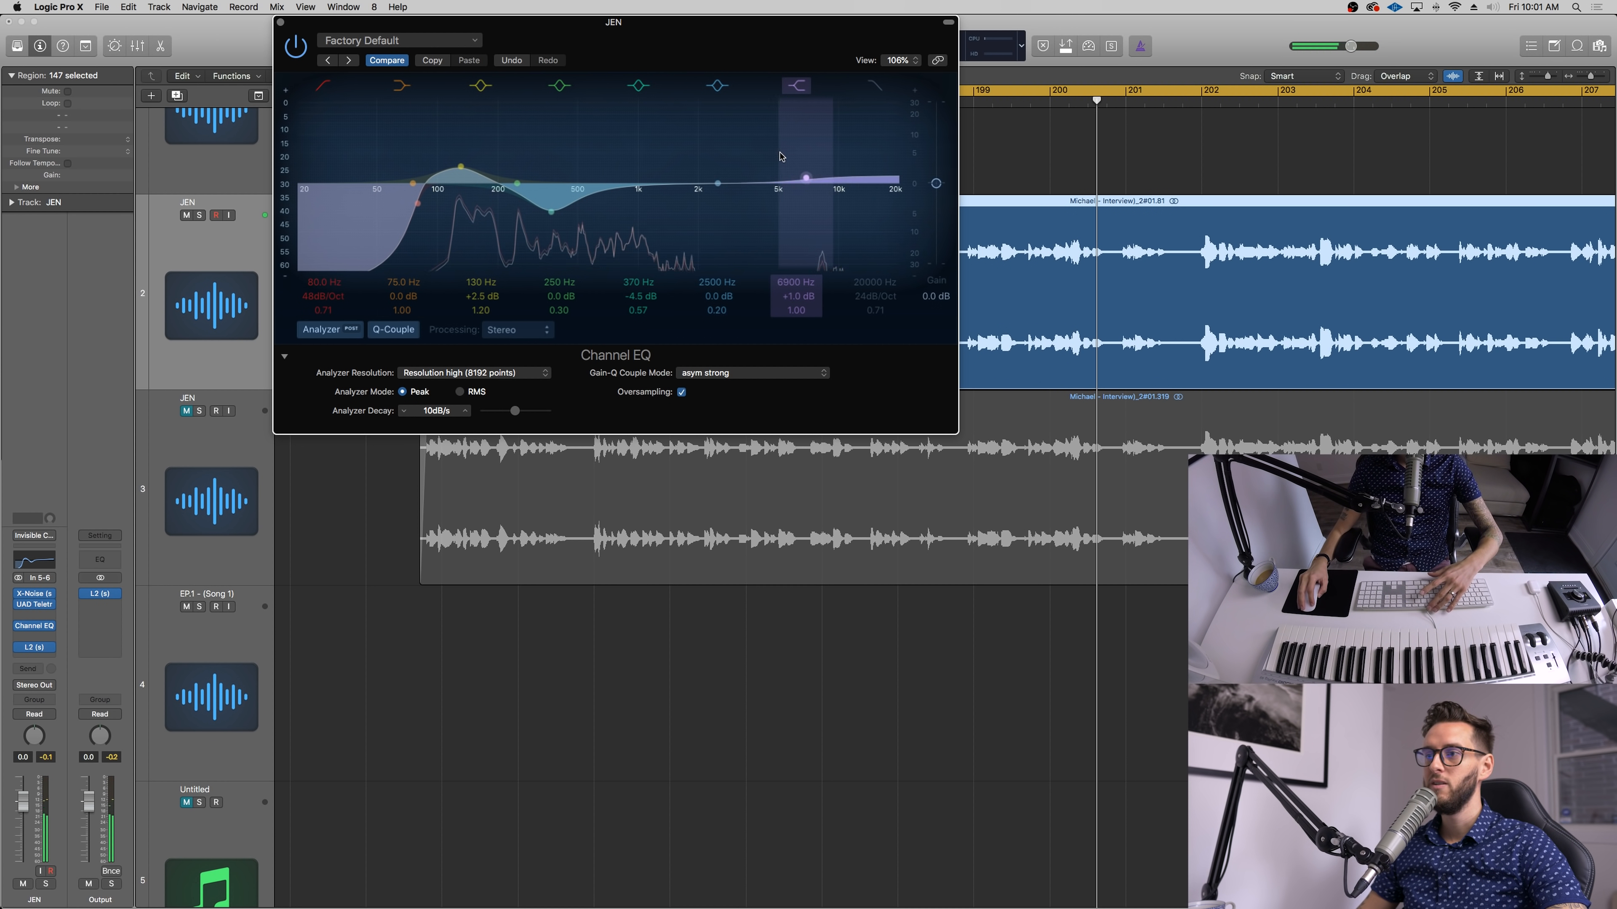
{"action": "left_click_drag", "start_coordinate": [831, 171], "coordinate": [827, 175]}
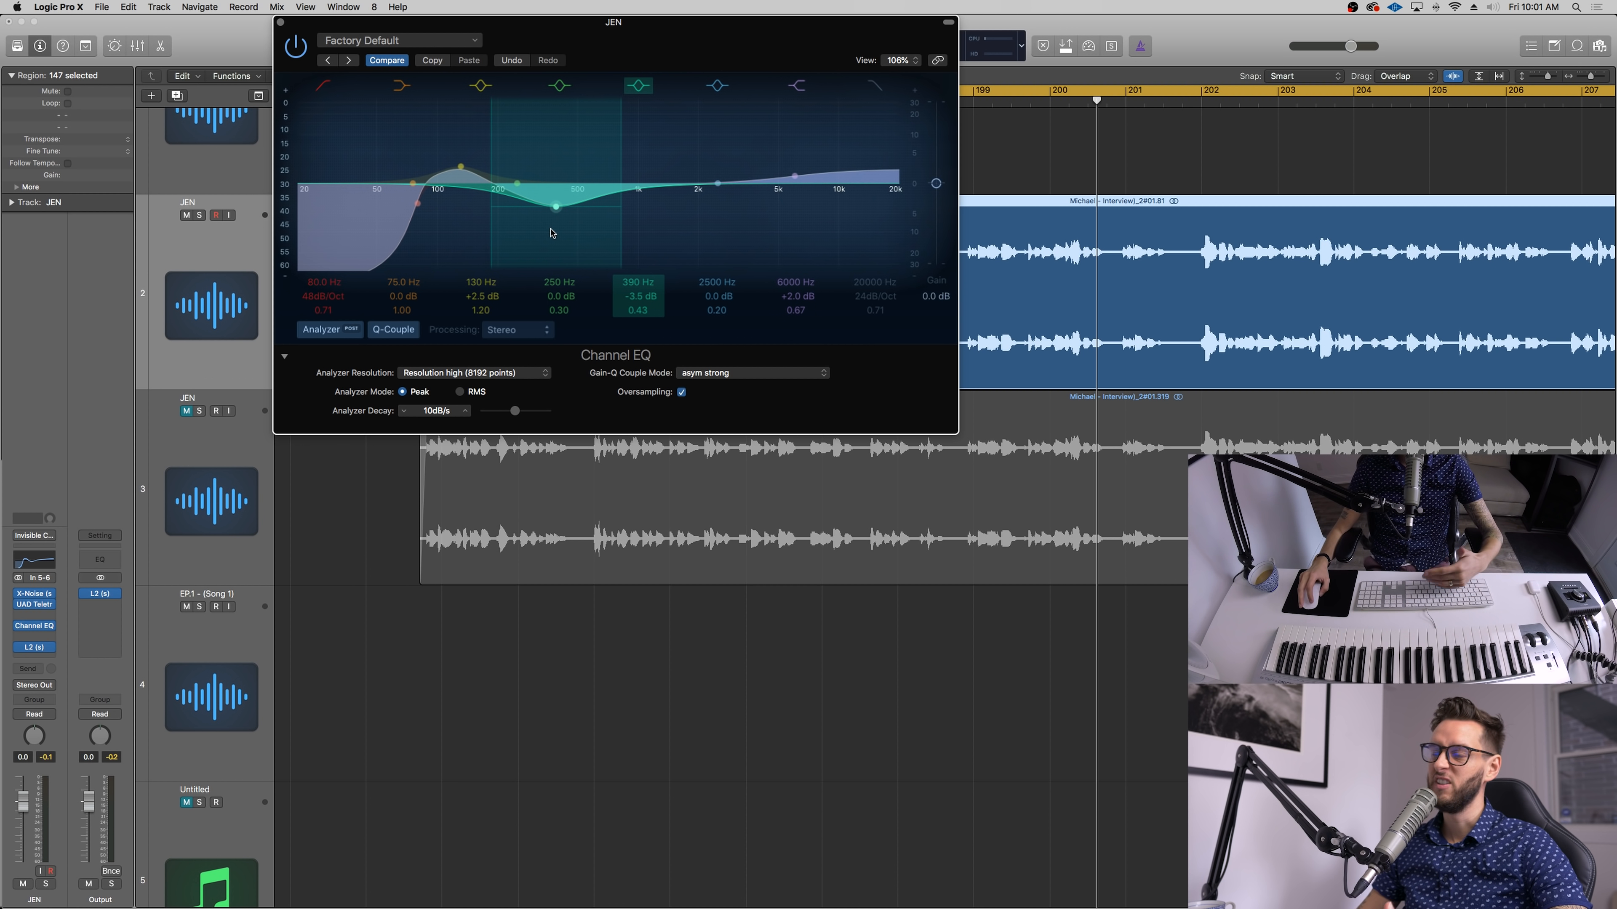
{"action": "left_click_drag", "start_coordinate": [802, 152], "coordinate": [799, 152]}
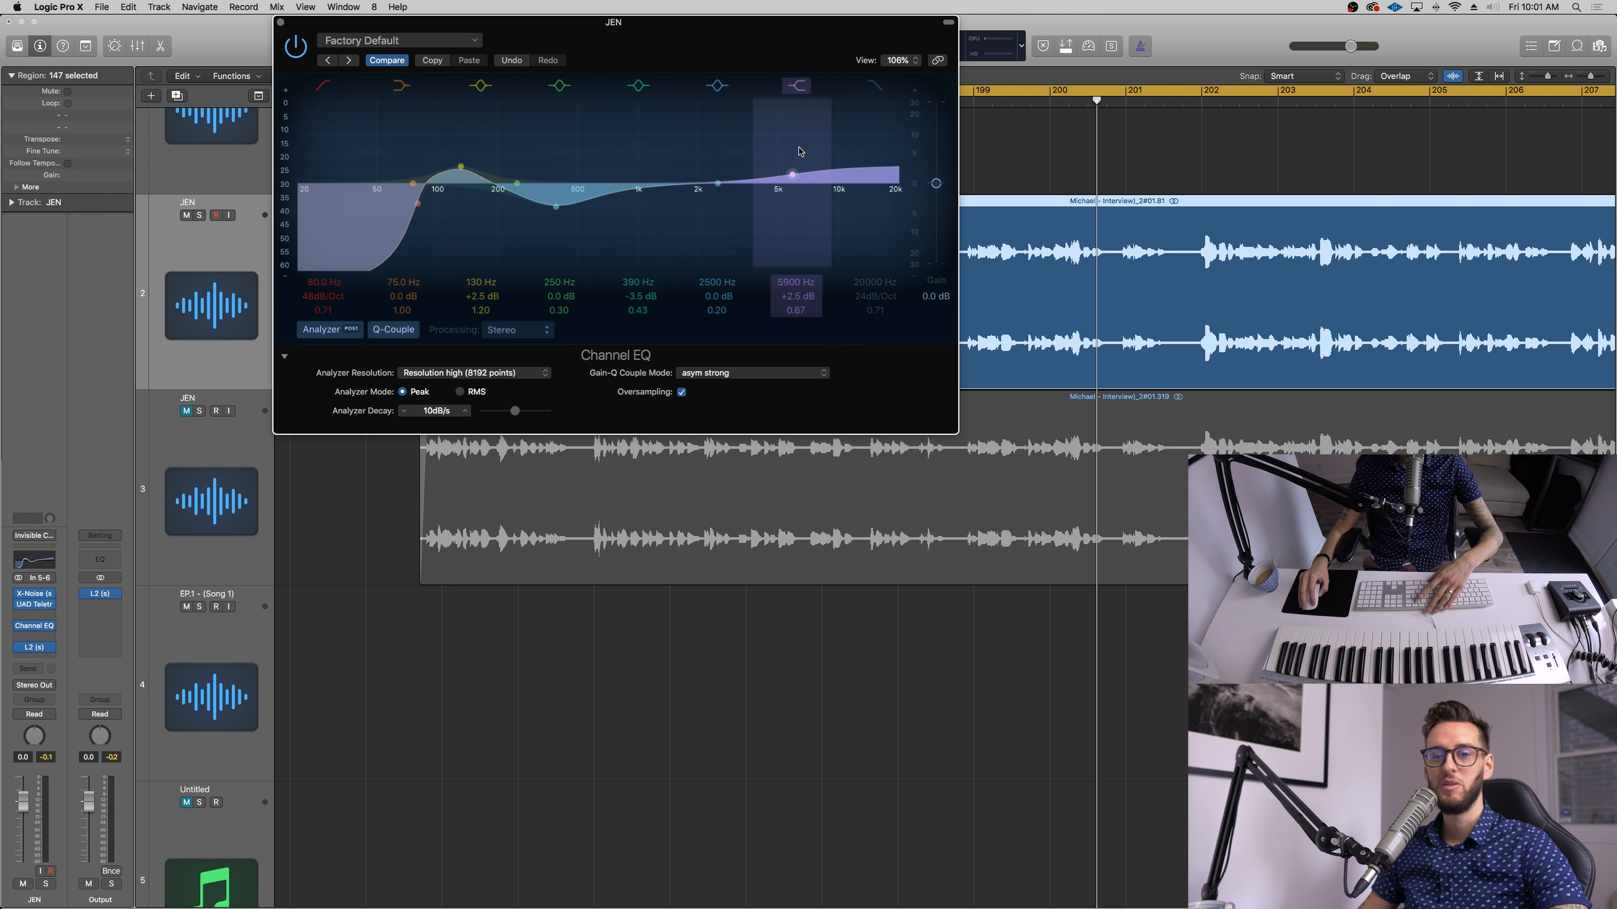
{"action": "left_click_drag", "start_coordinate": [790, 168], "coordinate": [791, 173]}
Step: Play the voice section and fine-tune the low-mid cut to 400 Hz, -4.0 dB and the 130 Hz boost to +3.0 dB
{"action": "key", "text": "space"}
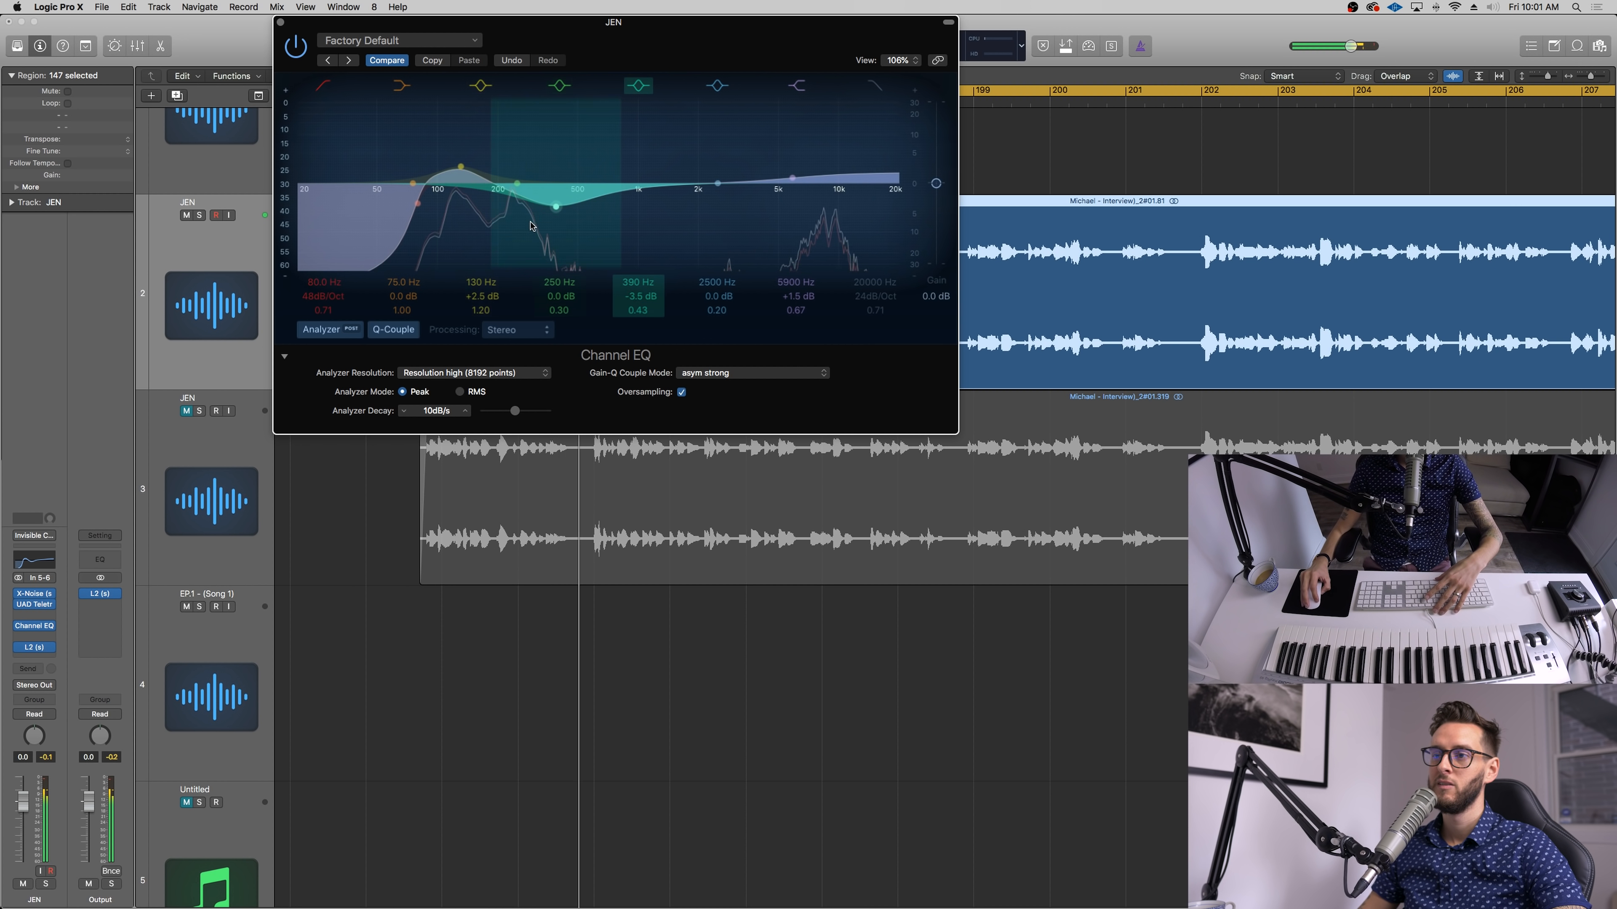
{"action": "left_click_drag", "start_coordinate": [533, 221], "coordinate": [535, 224]}
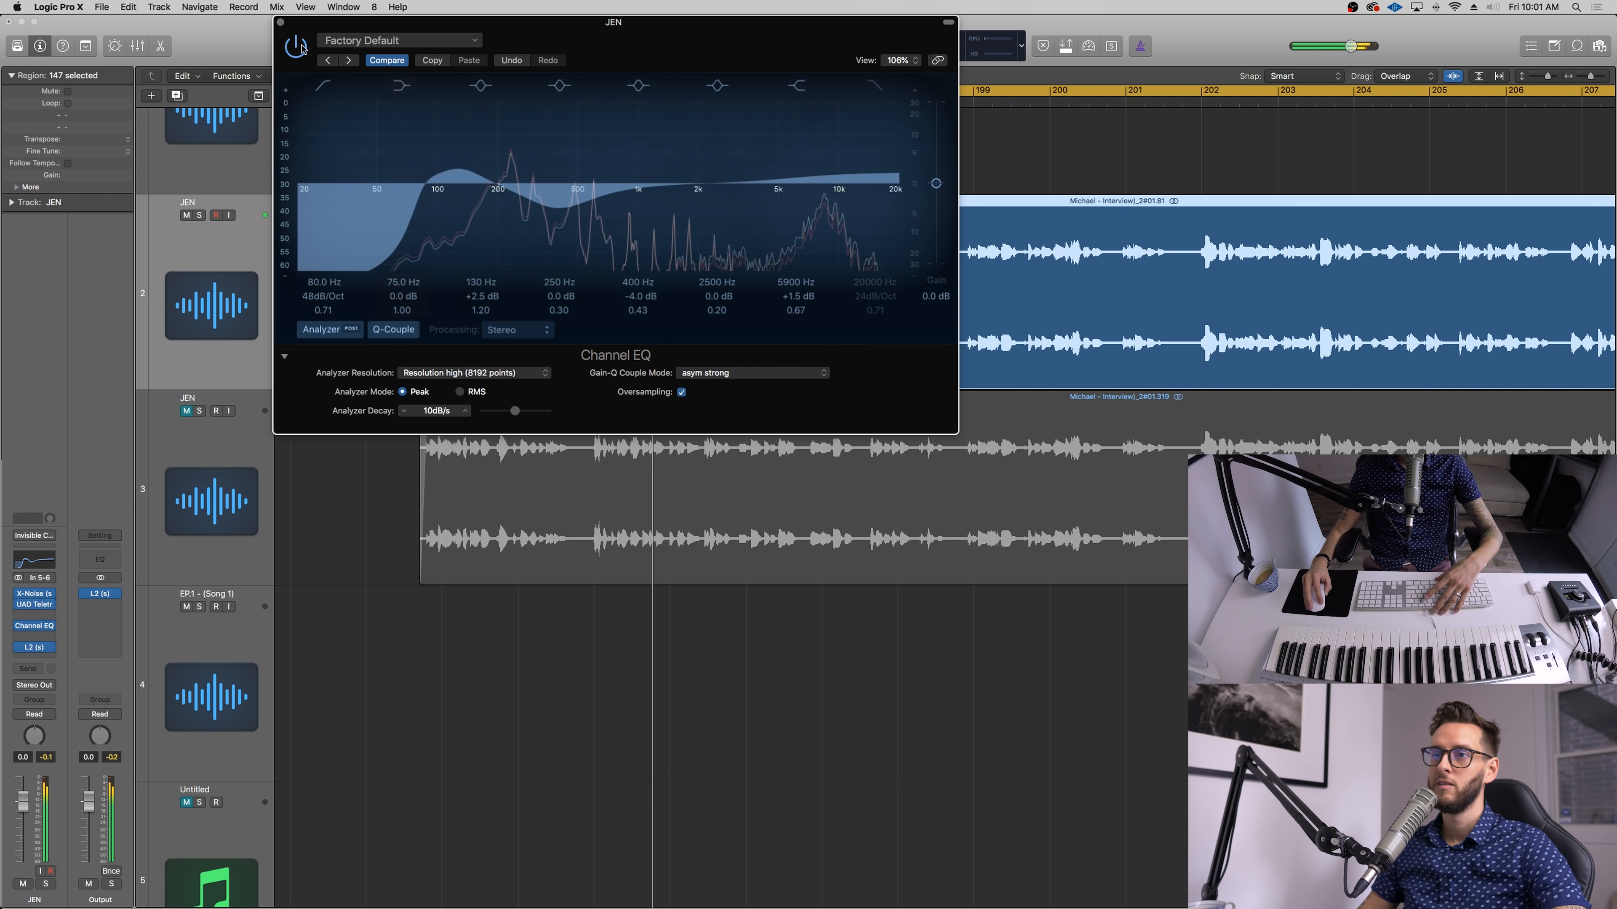
{"action": "left_click_drag", "start_coordinate": [456, 140], "coordinate": [457, 136]}
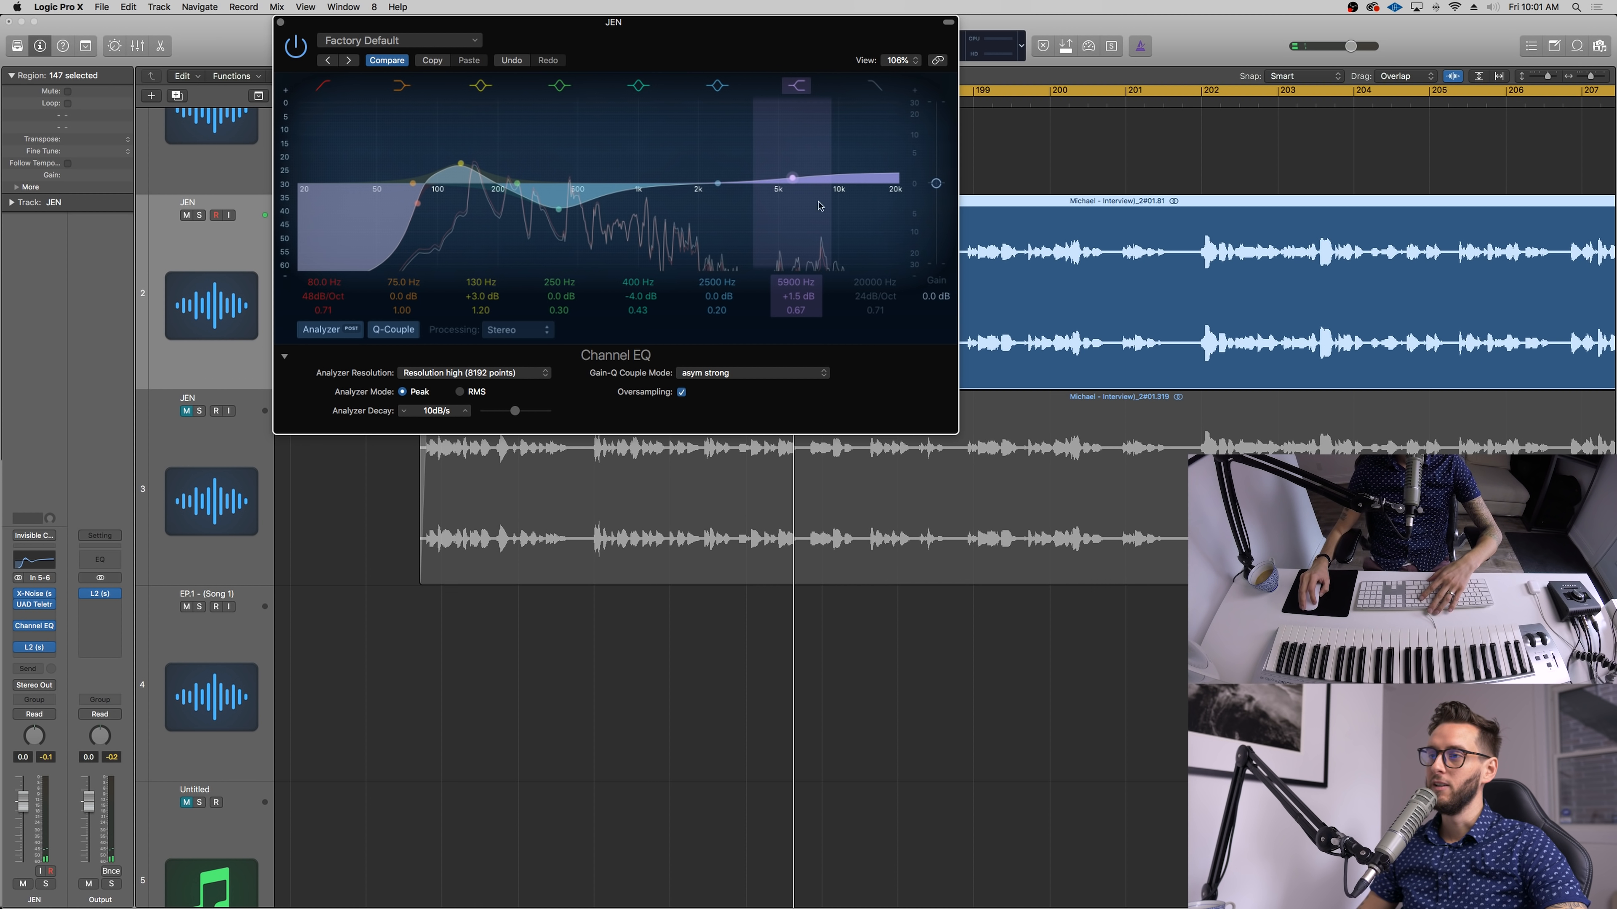
Step: Readjust the high shelf while auditioning the voice, settling it at 5400 Hz with +2.5 dB gain
{"action": "left_click_drag", "start_coordinate": [793, 153], "coordinate": [797, 149]}
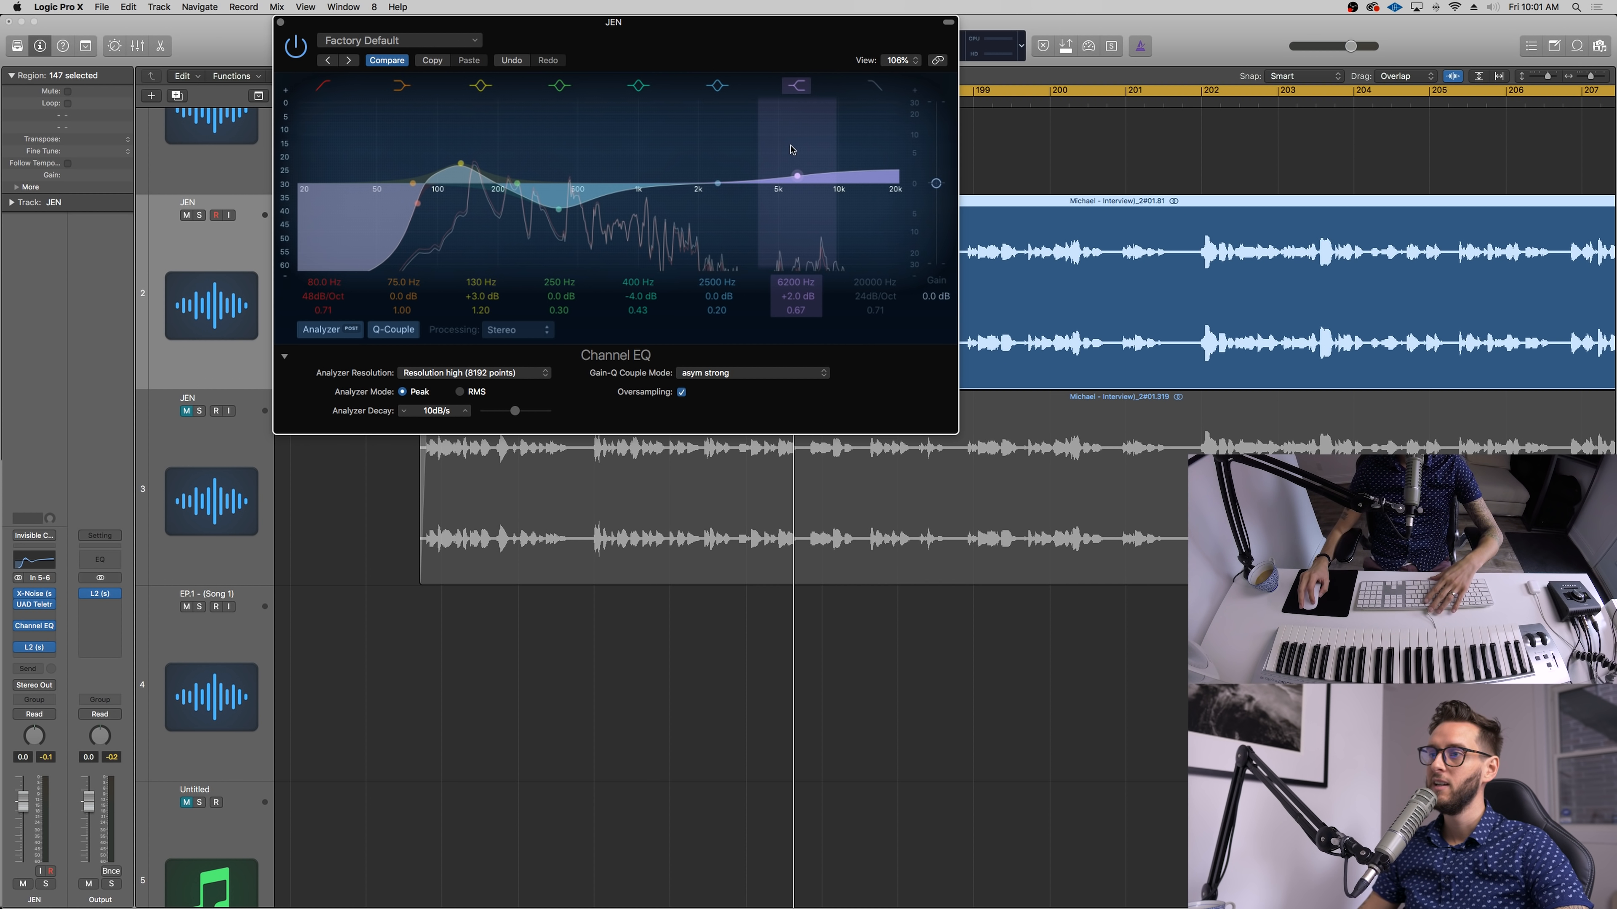
{"action": "left_click_drag", "start_coordinate": [795, 149], "coordinate": [798, 153]}
{"action": "key", "text": "space"}
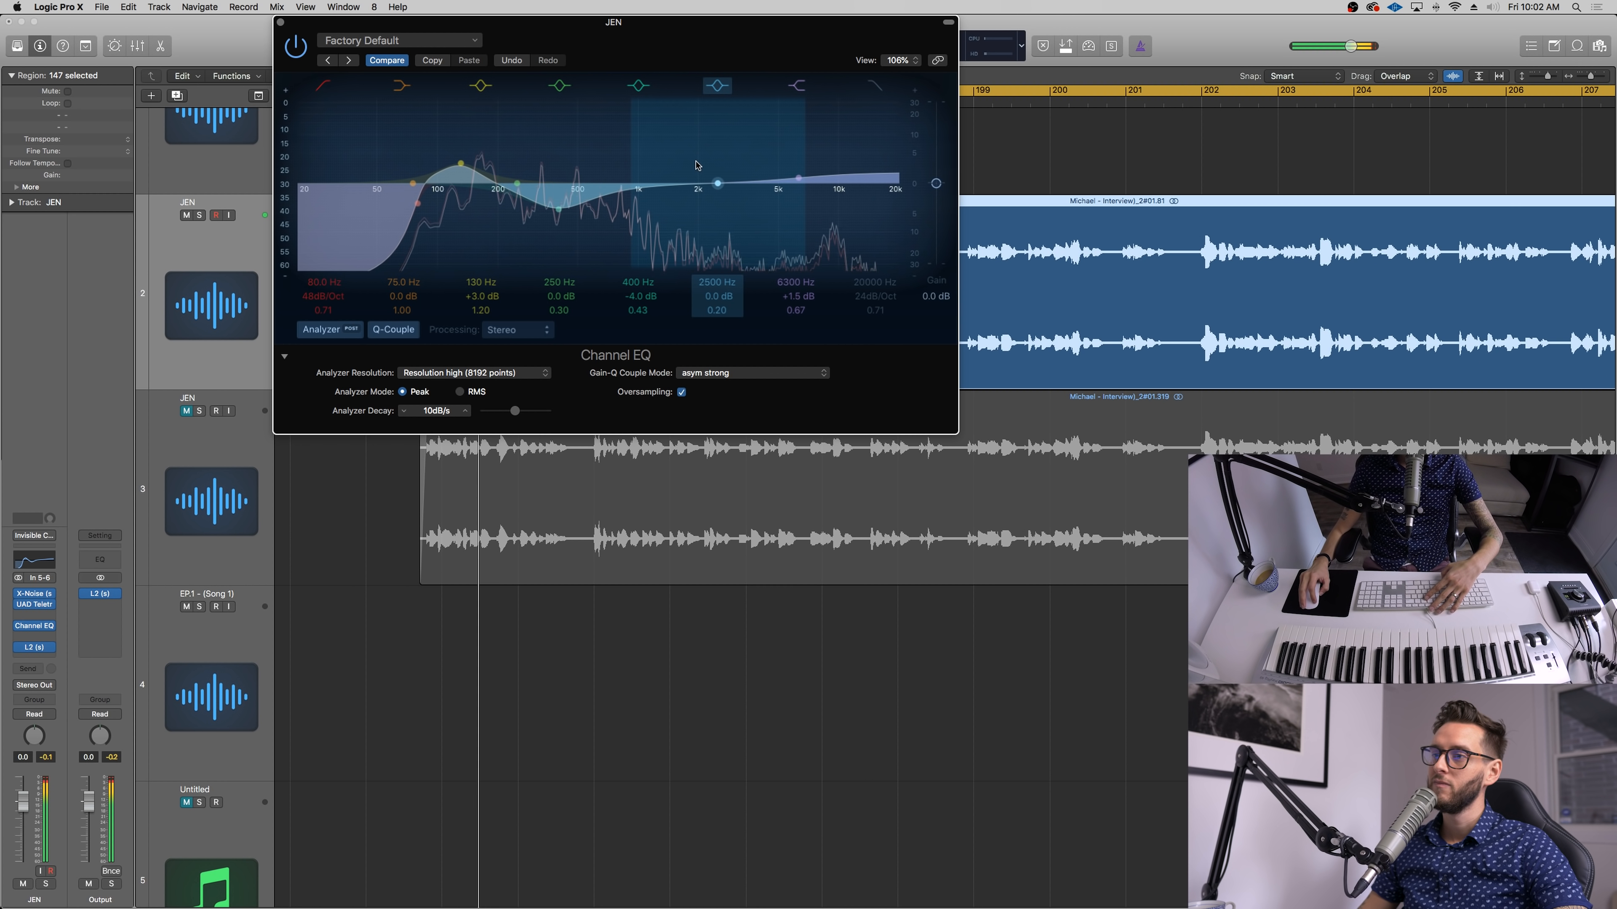
{"action": "left_click_drag", "start_coordinate": [775, 157], "coordinate": [761, 154]}
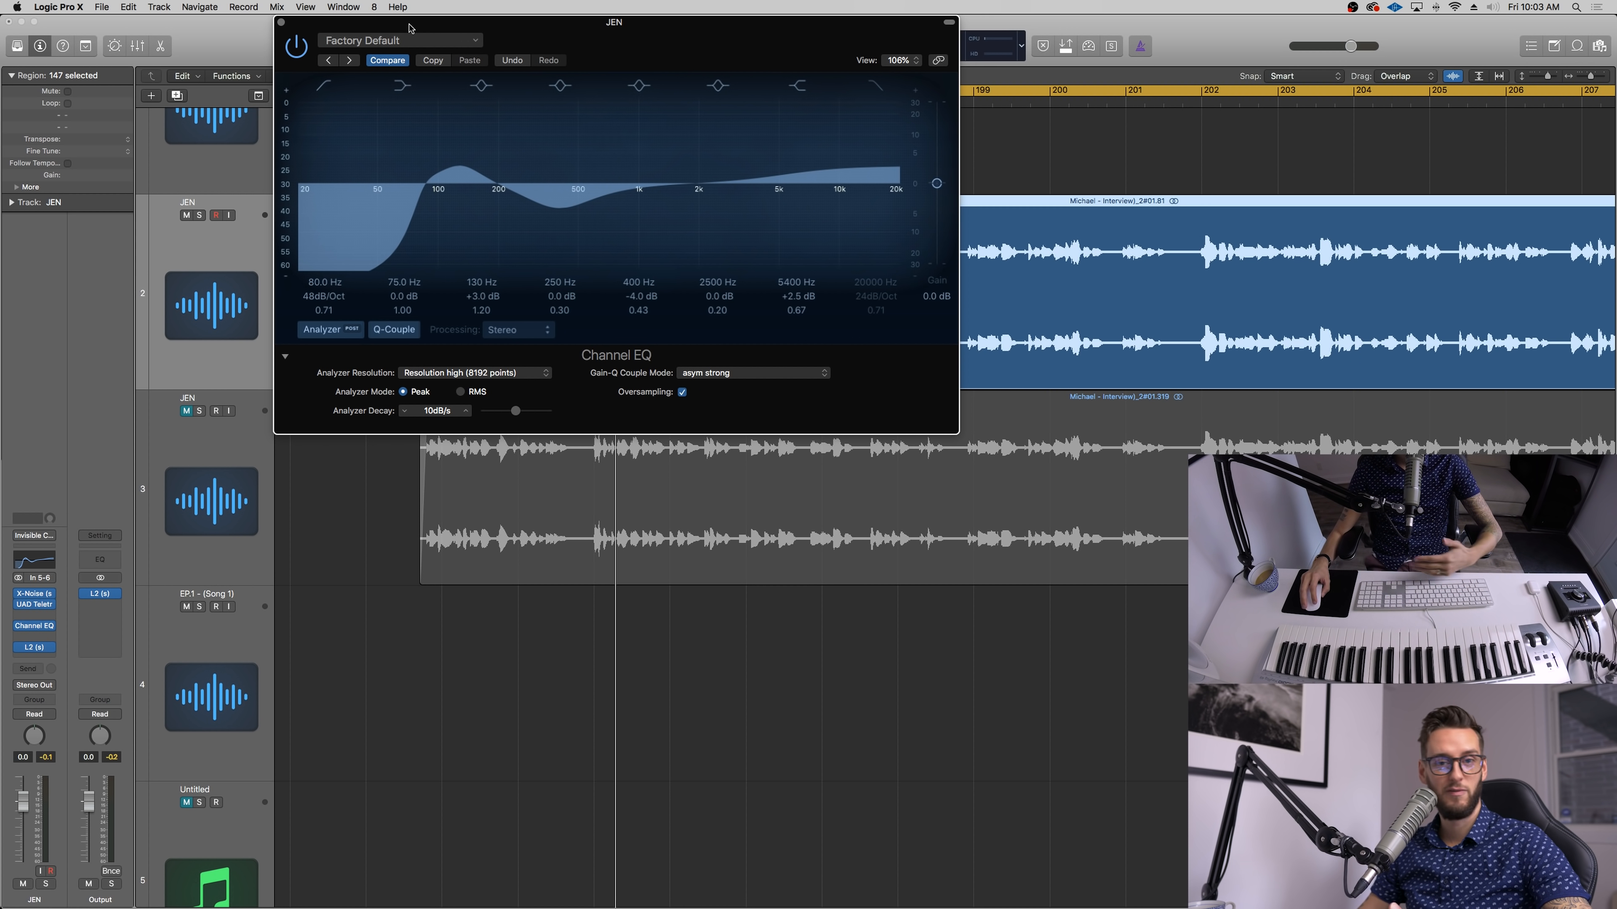
Step: Place the two voice tracks' Channel EQ windows side by side and bring the Invisible City (VOICE) one forward to compare their curves
{"action": "mouse_move", "coordinate": [410, 21]}
{"action": "left_mouse_down"}
{"action": "mouse_move", "coordinate": [619, 21]}
{"action": "mouse_move", "coordinate": [412, 21]}
{"action": "left_mouse_up"}
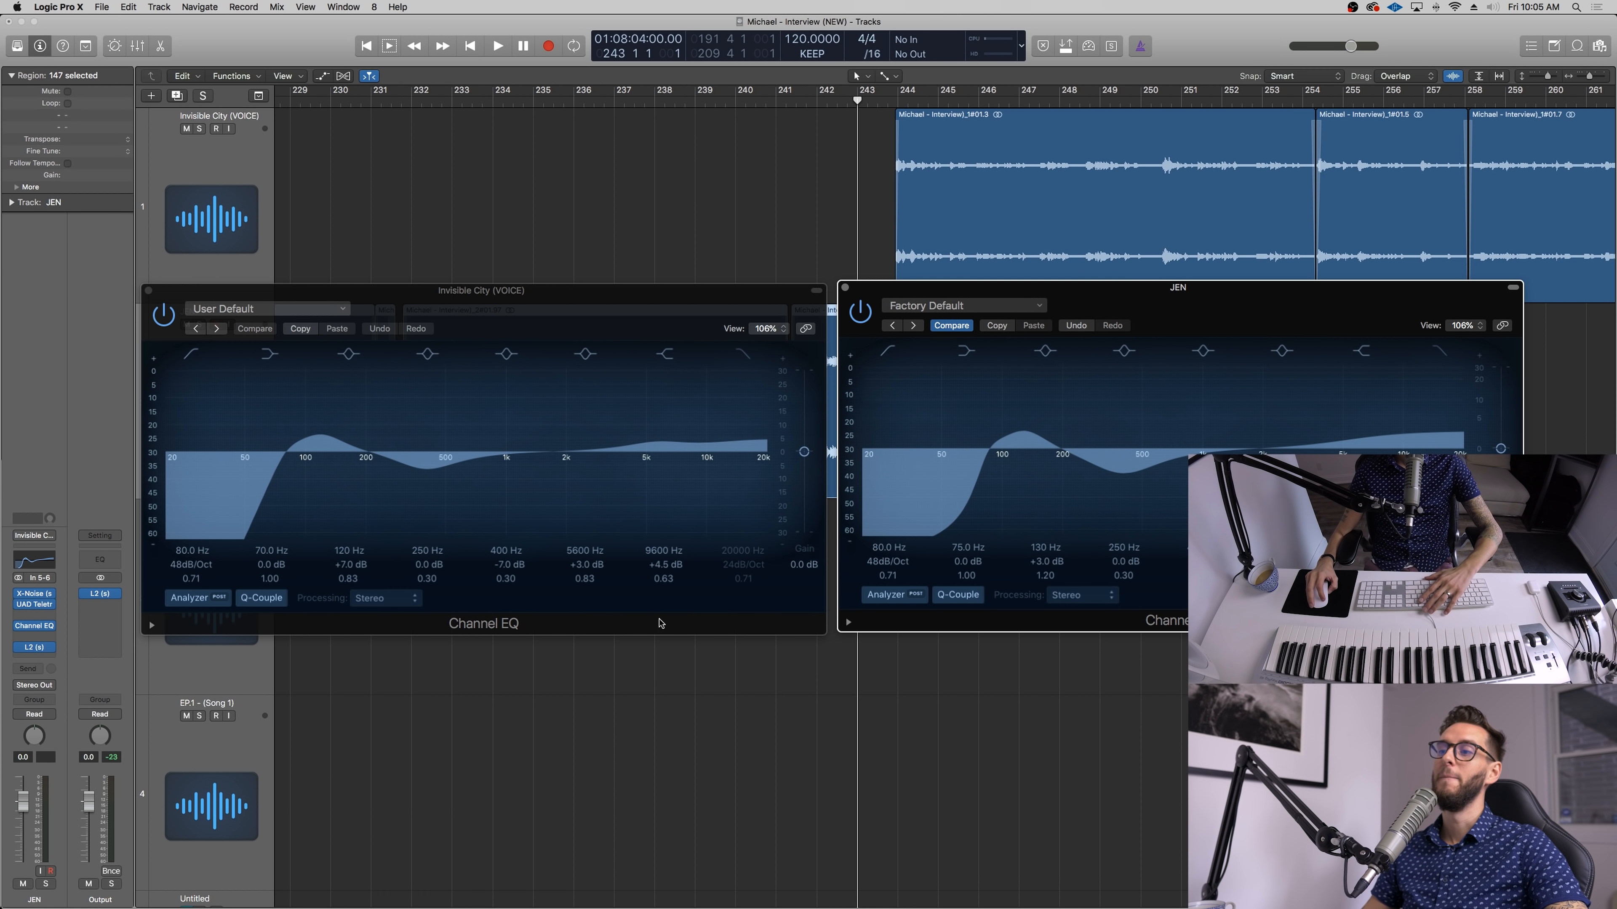
{"action": "left_click", "coordinate": [659, 623]}
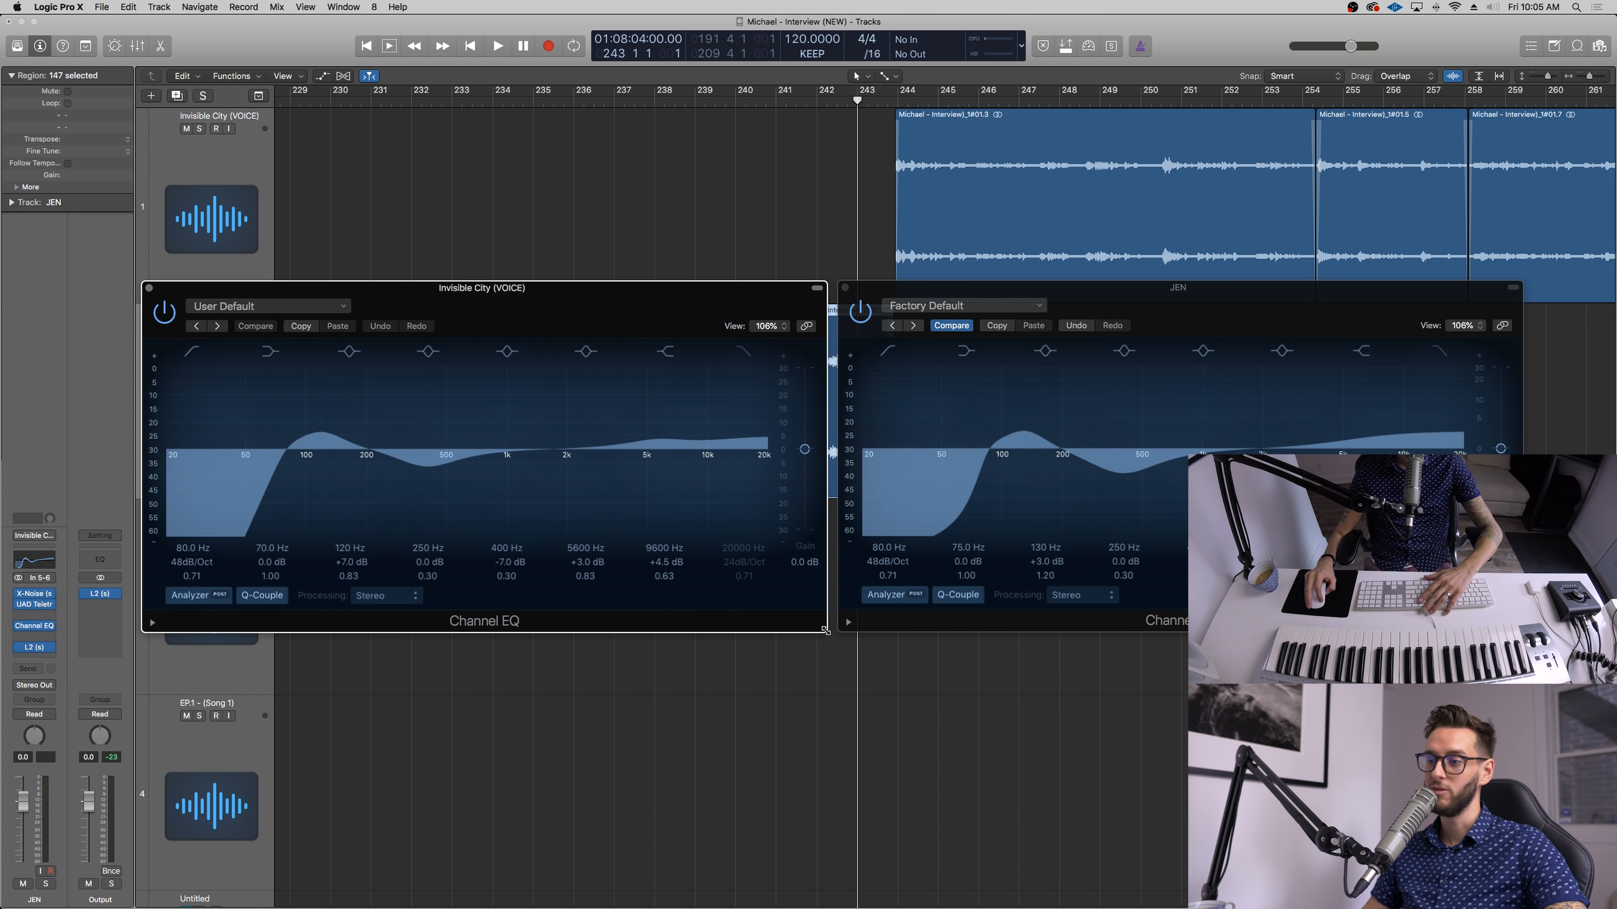
{"action": "left_click_drag", "start_coordinate": [823, 627], "coordinate": [826, 629]}
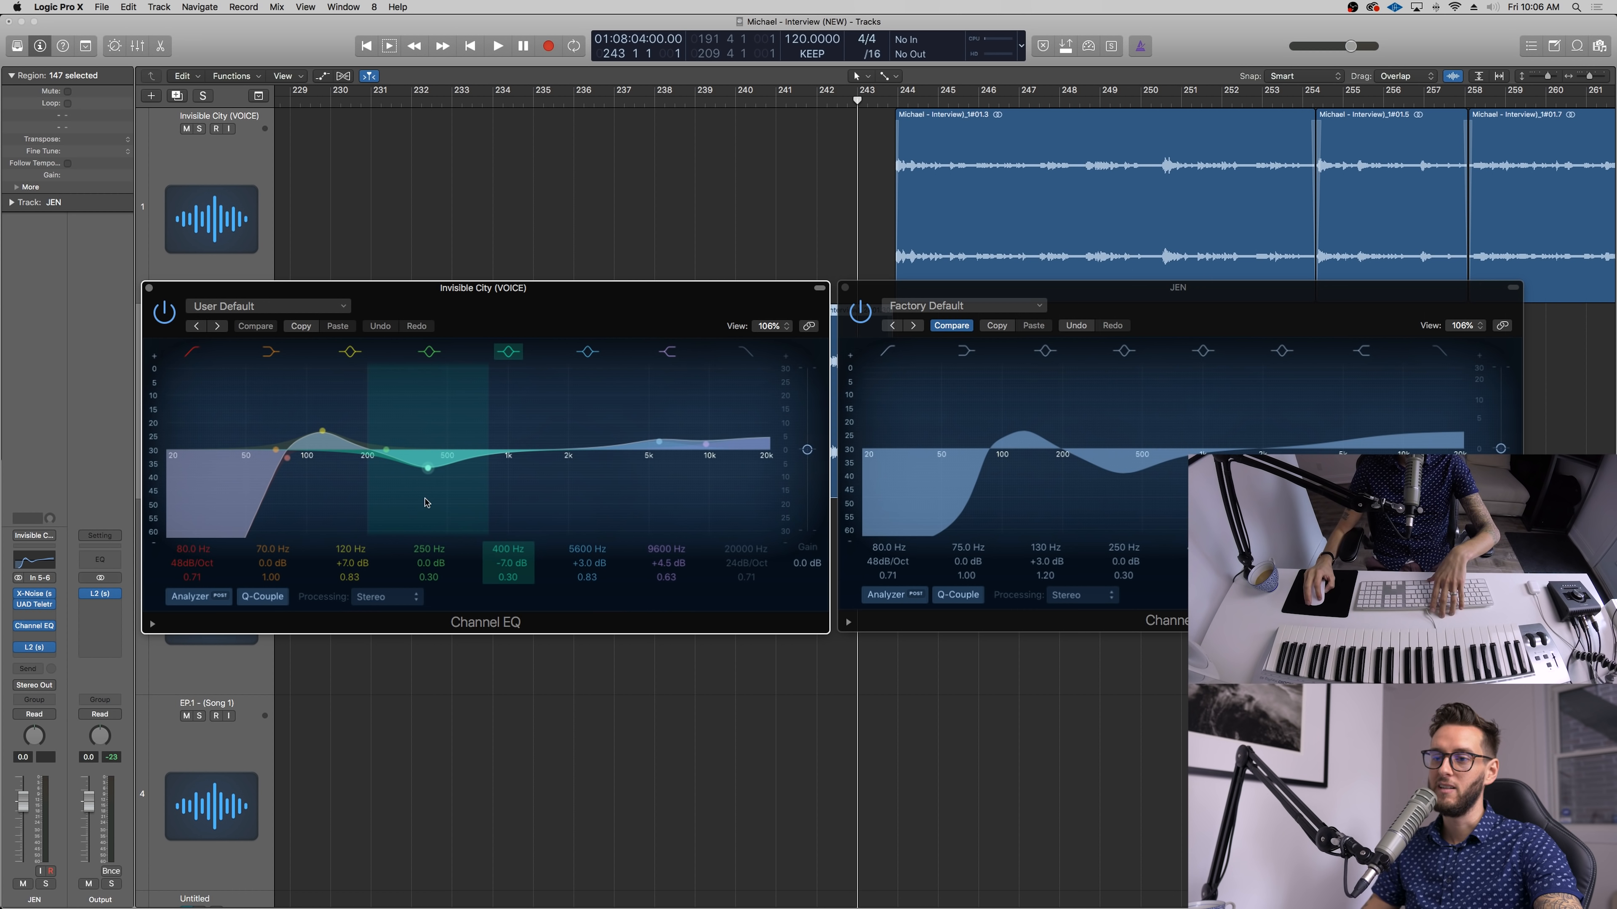
Step: Stack the two Channel EQ windows clear of the arrangement and play the project to compare how both voice tracks sound
{"action": "left_click", "coordinate": [749, 101]}
{"action": "left_click_drag", "start_coordinate": [1018, 288], "coordinate": [1018, 373]}
{"action": "left_click_drag", "start_coordinate": [665, 290], "coordinate": [524, 24]}
{"action": "key", "text": "space"}
{"action": "left_click_drag", "start_coordinate": [1003, 369], "coordinate": [158, 375]}
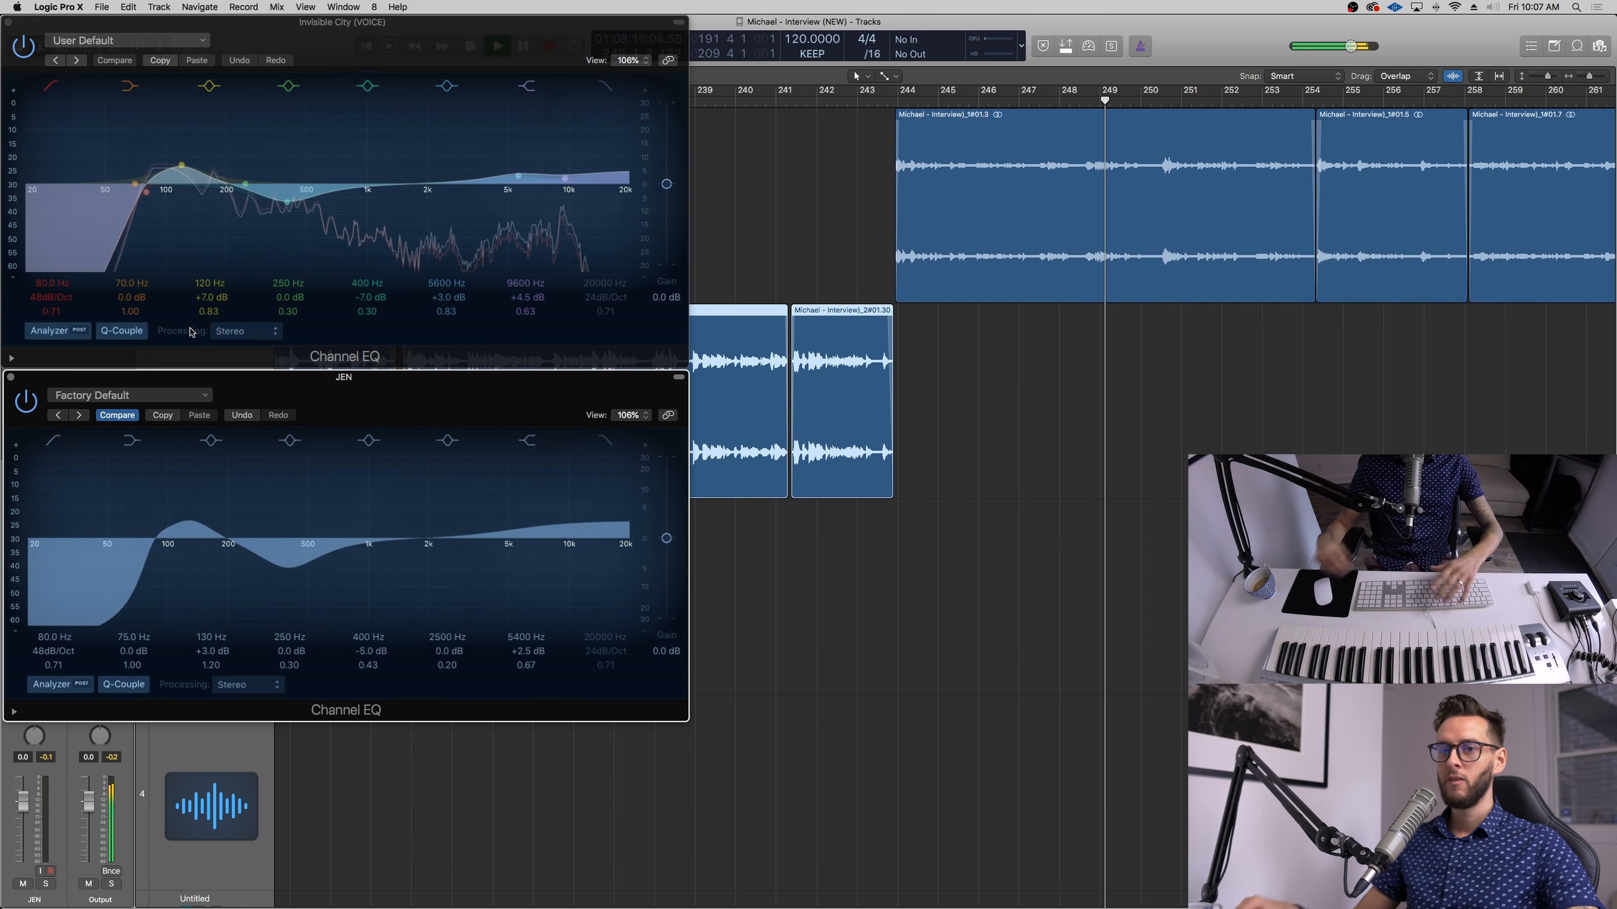
{"action": "mouse_move", "coordinate": [1008, 901]}
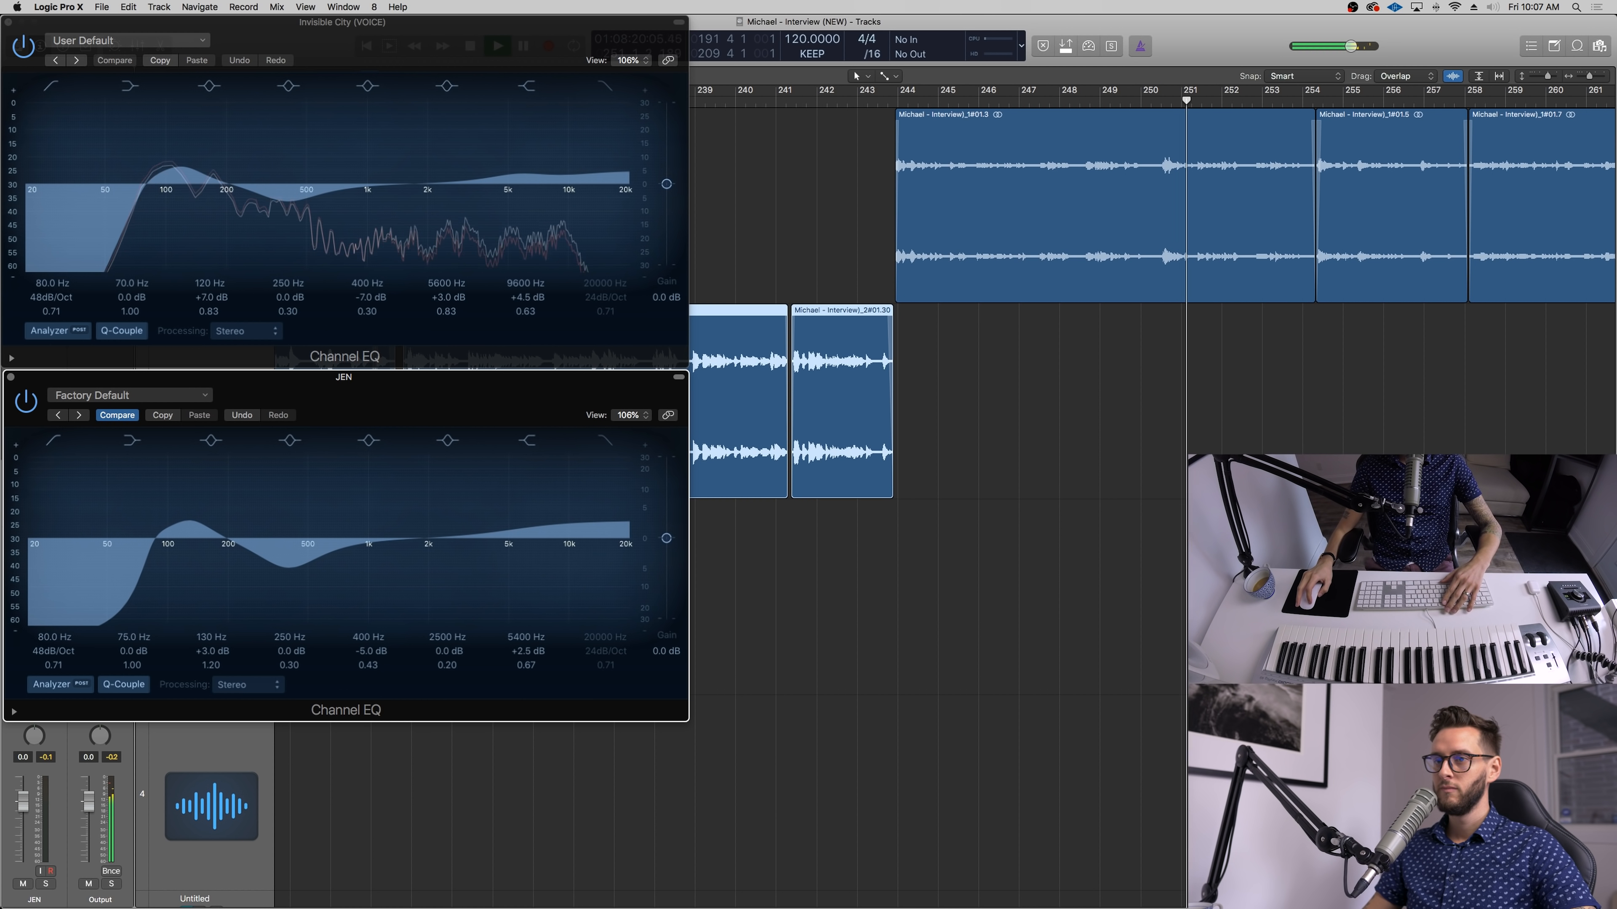